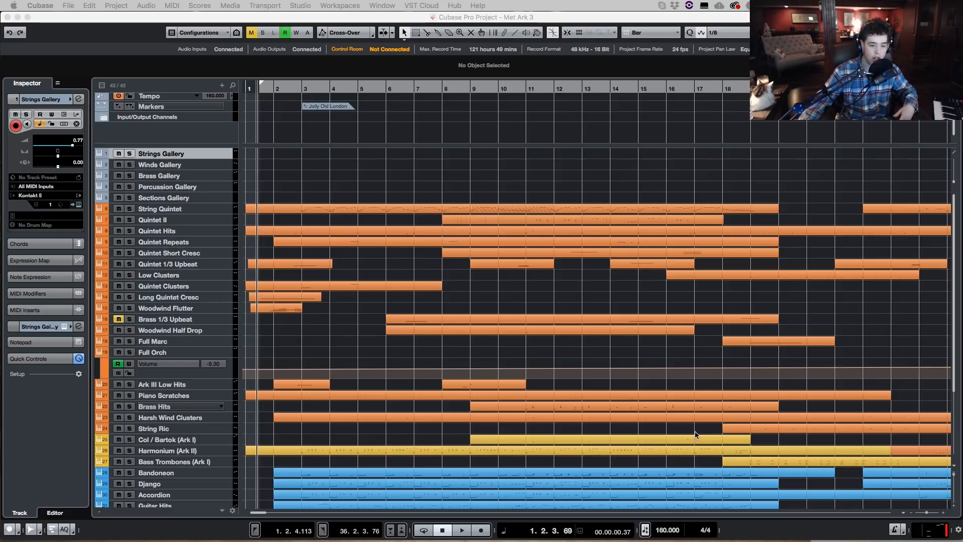
- Look over the project's full track list and its arranged parts, from the gallery tracks down to Kettle Drum
scroll(695, 434, down, 5)
scroll(694, 437, up, 2)
scroll(687, 452, down, 2)
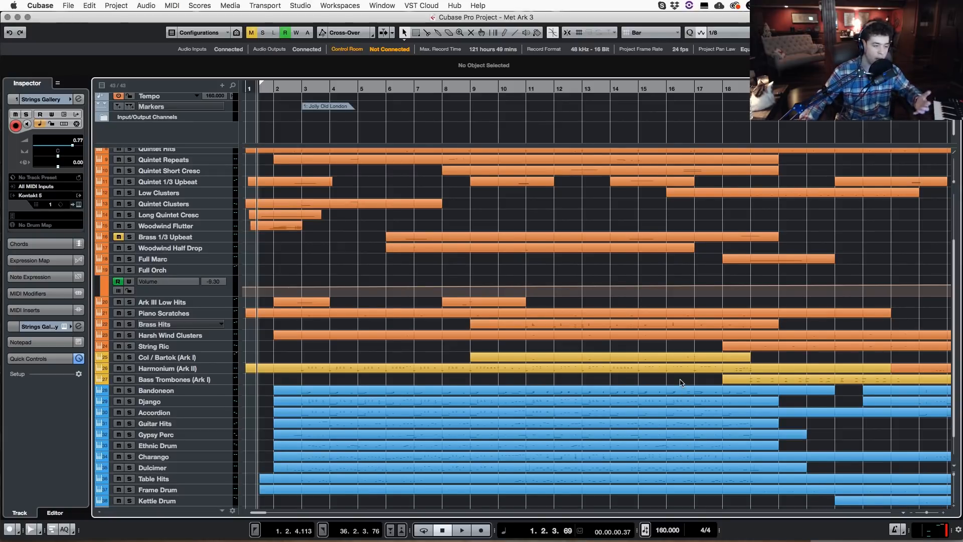
scroll(682, 383, up, 1)
scroll(681, 383, up, 5)
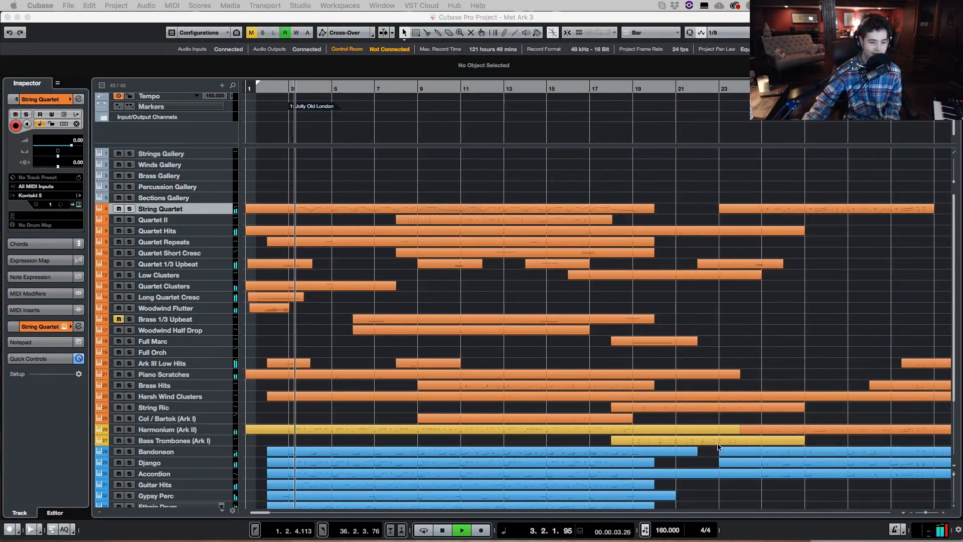
- Follow the playback through the arrangement, examining the orchestral and folk instrument tracks up to the end of the piece
scroll(718, 446, down, 3)
scroll(684, 464, up, 2)
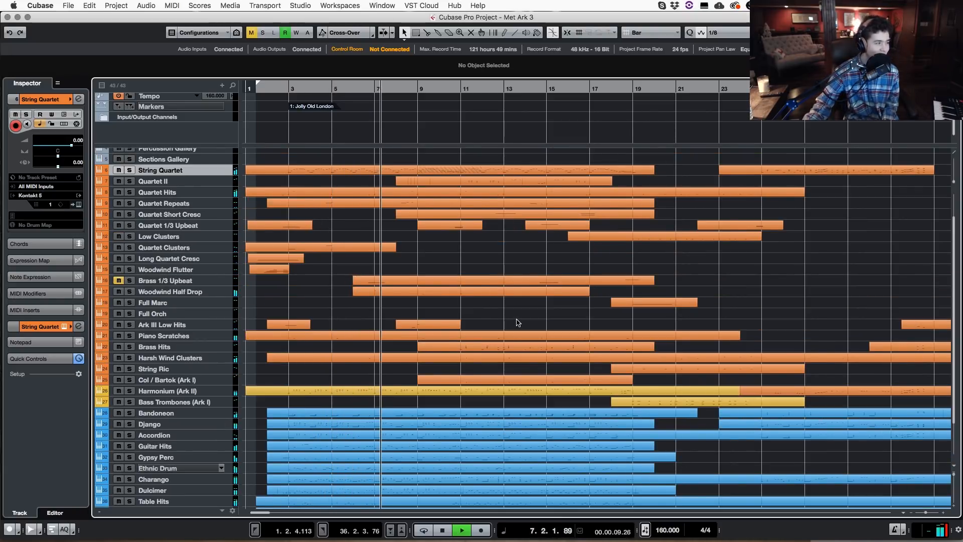
scroll(521, 396, down, 1)
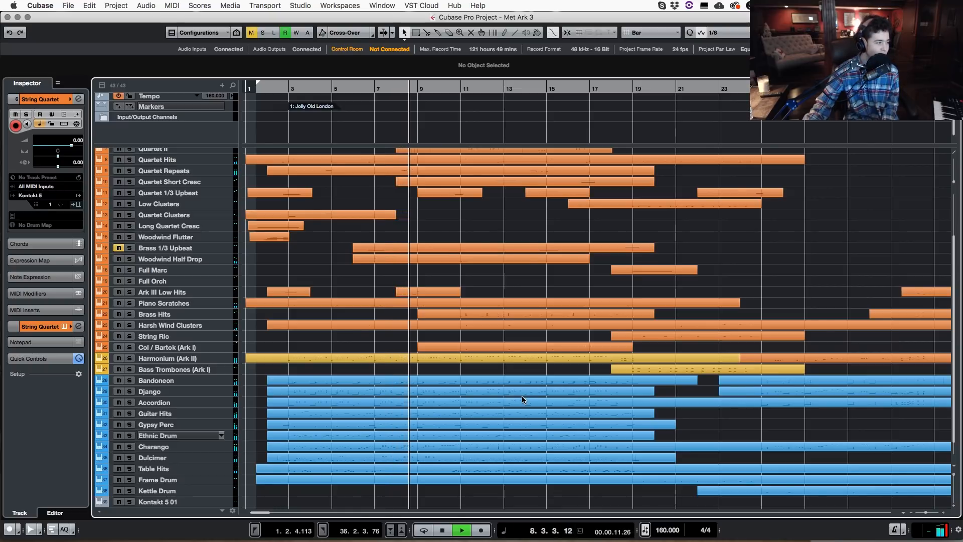
scroll(522, 396, up, 2)
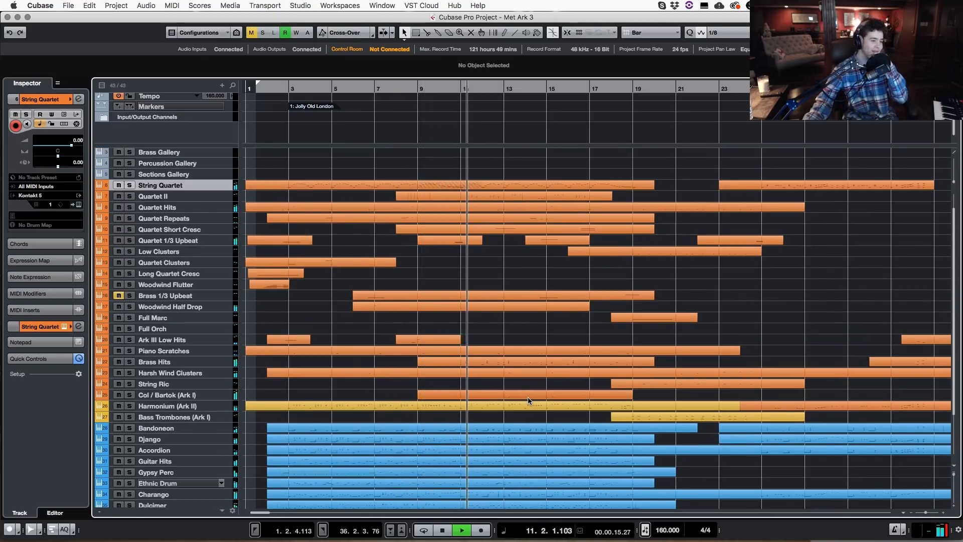
scroll(529, 396, down, 2)
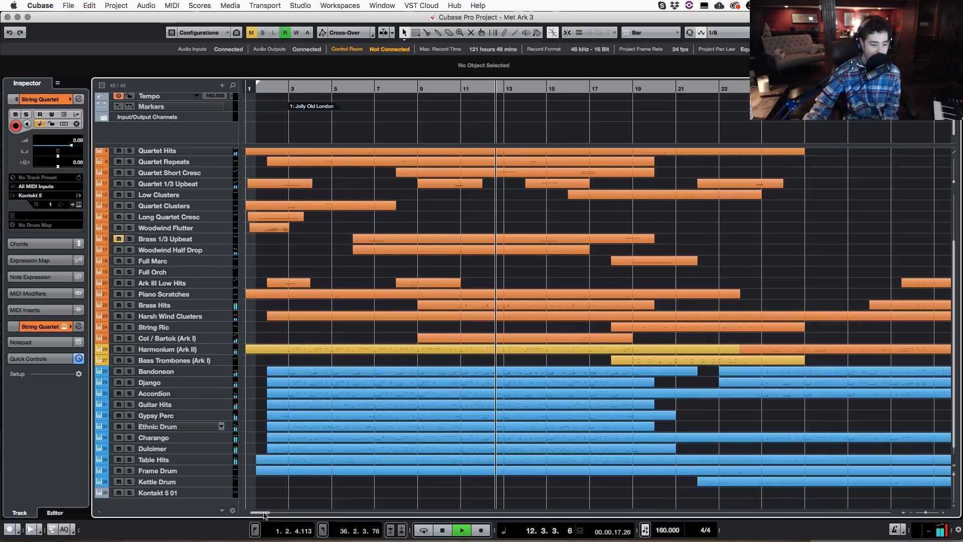
drag(263, 514, 268, 514)
scroll(608, 339, up, 3)
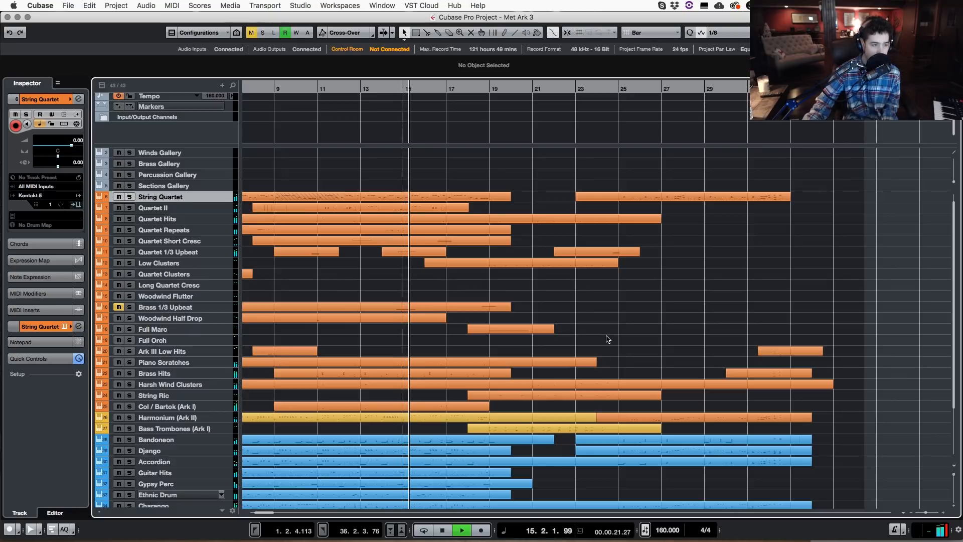
scroll(608, 339, down, 3)
scroll(608, 340, up, 1)
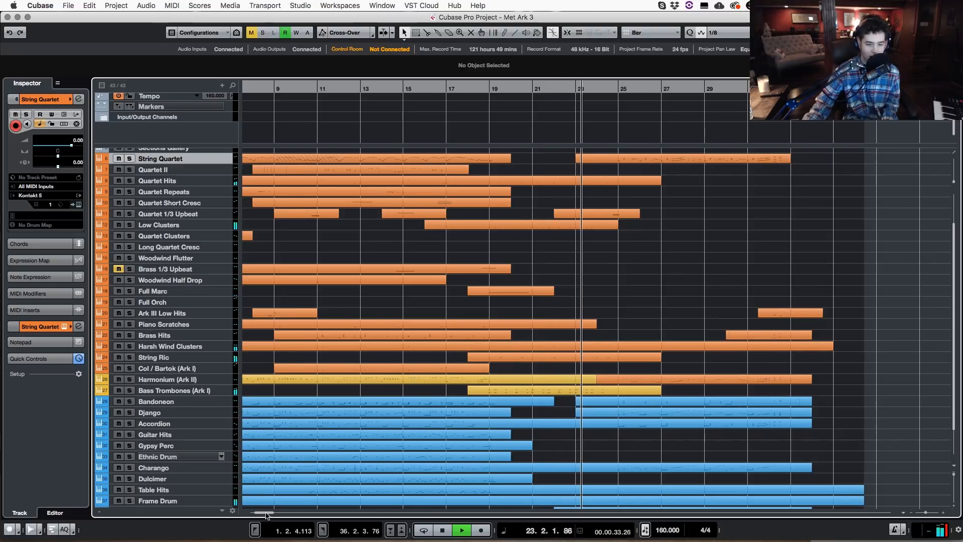
drag(266, 514, 271, 514)
scroll(660, 339, up, 2)
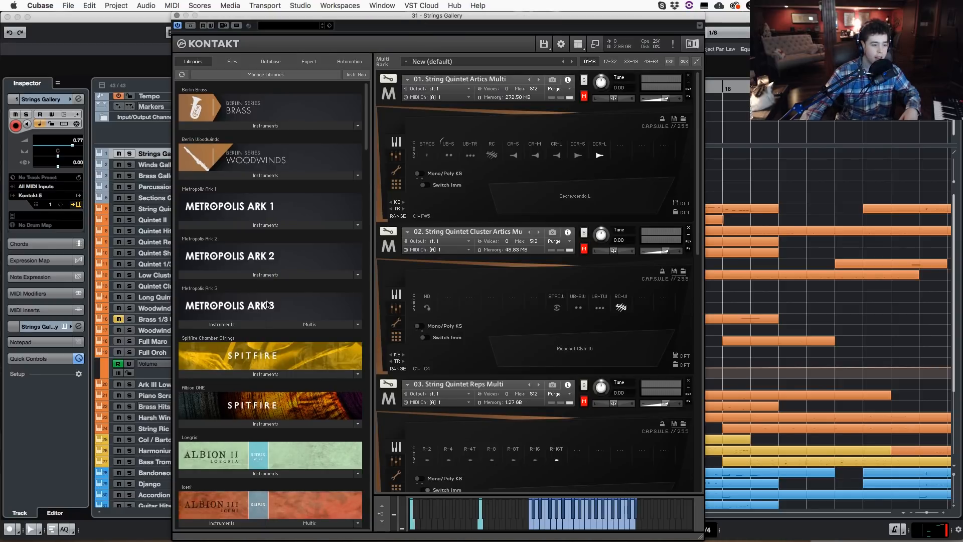
- Show the Metropolis Ark 3 instruments and open the library's main folder, MA3 - Metropolis Ark 3 1.0
click(256, 324)
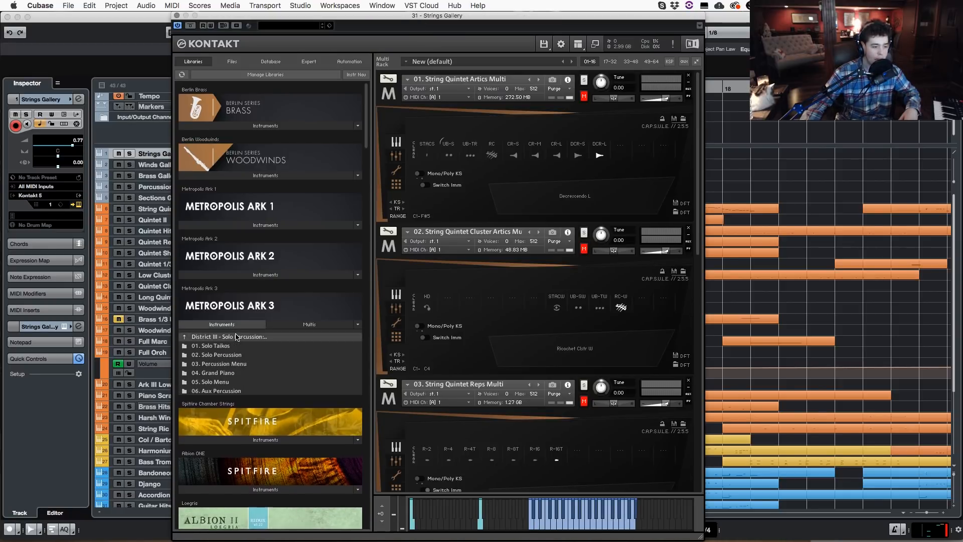
click(236, 336)
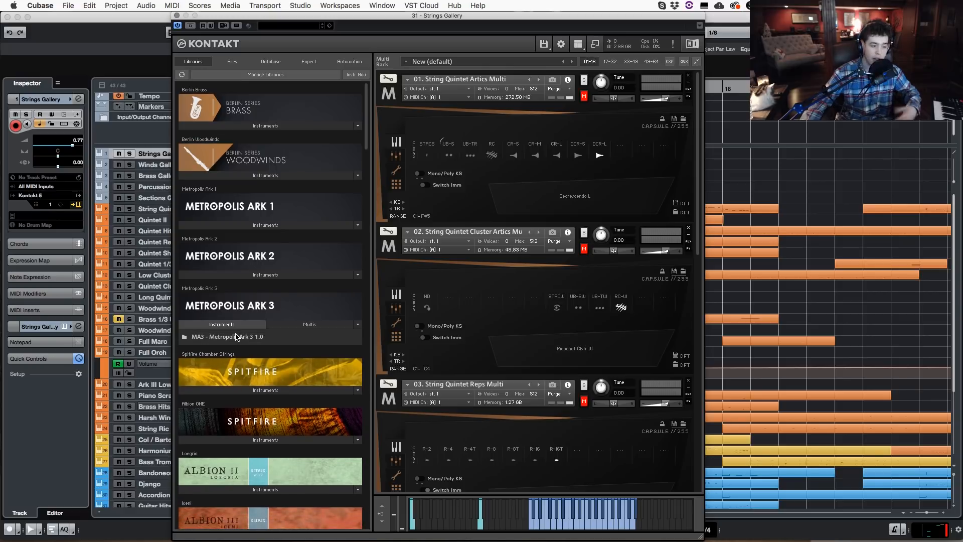
click(274, 340)
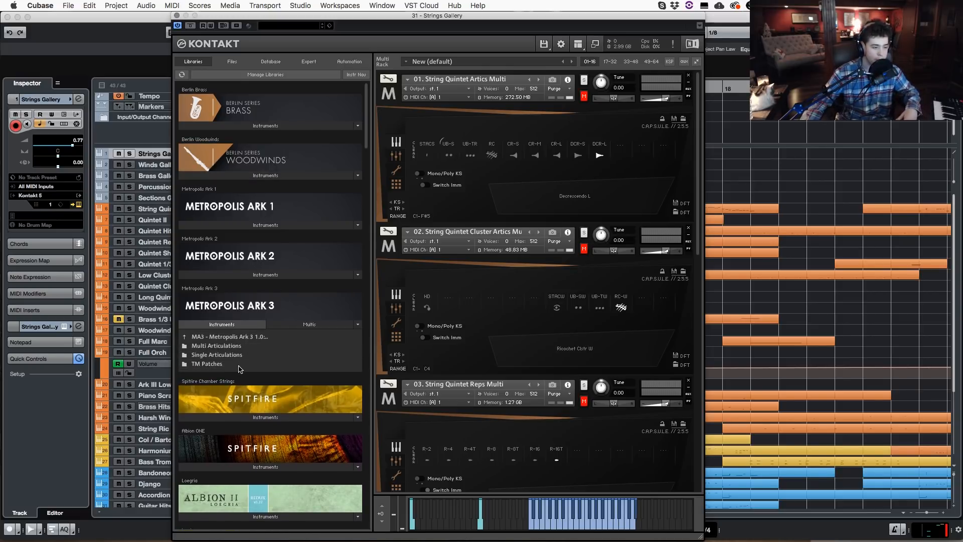
- Examine the TM Patches, Multi Articulations and Single Articulations folders of Metropolis Ark 3, finishing in Single Articulations
double_click(216, 364)
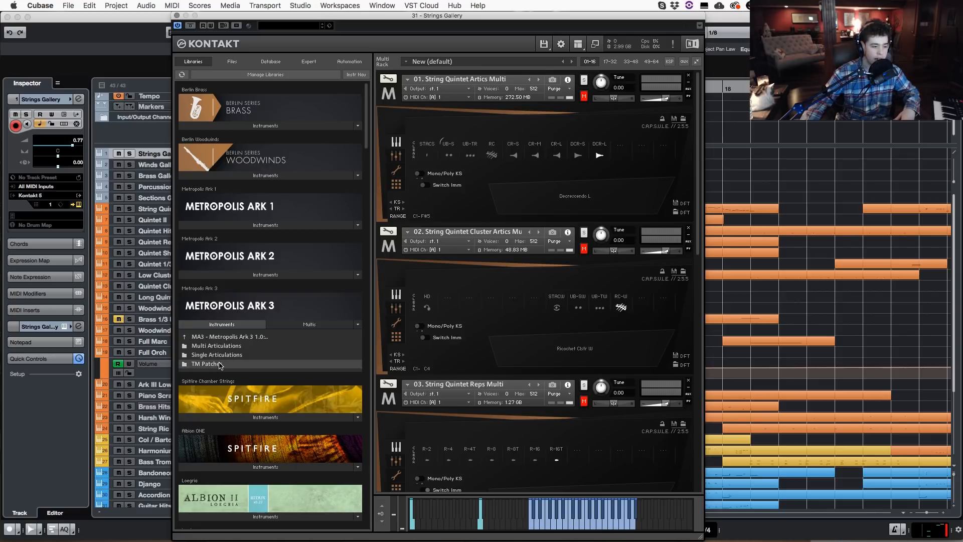
click(237, 338)
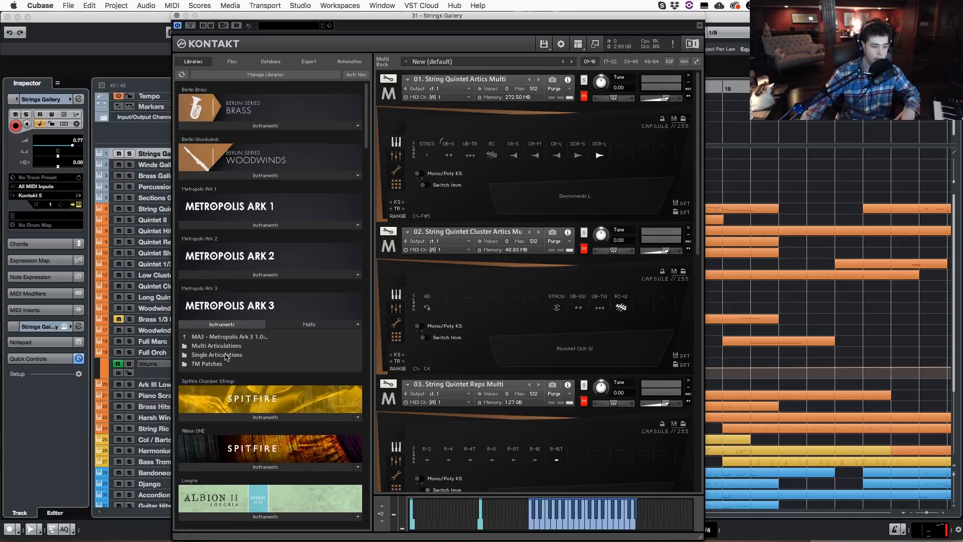
double_click(237, 355)
click(236, 337)
double_click(235, 346)
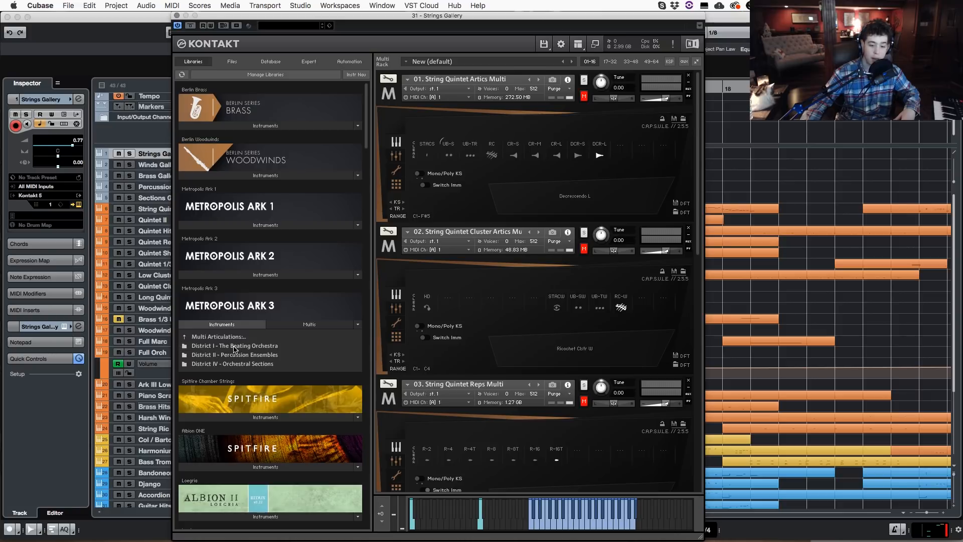
click(233, 338)
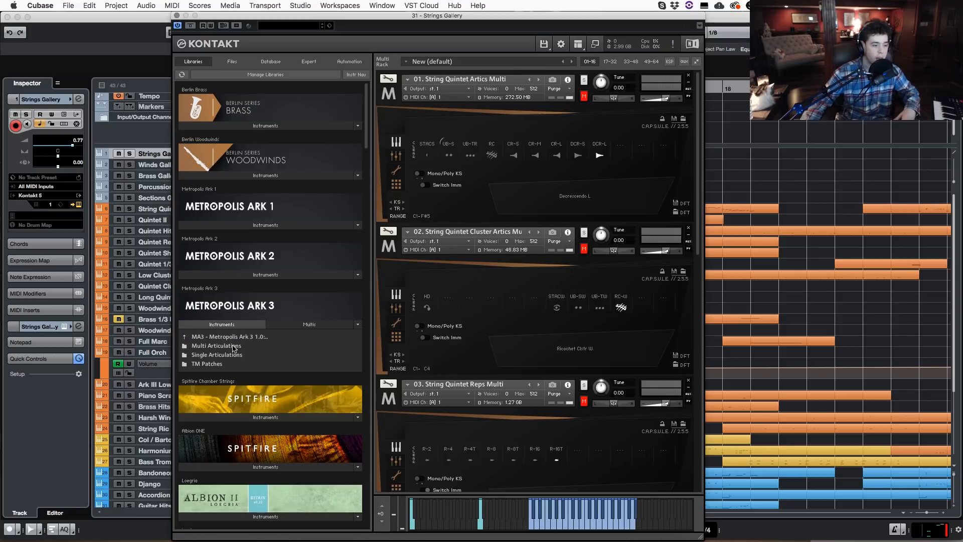
double_click(233, 347)
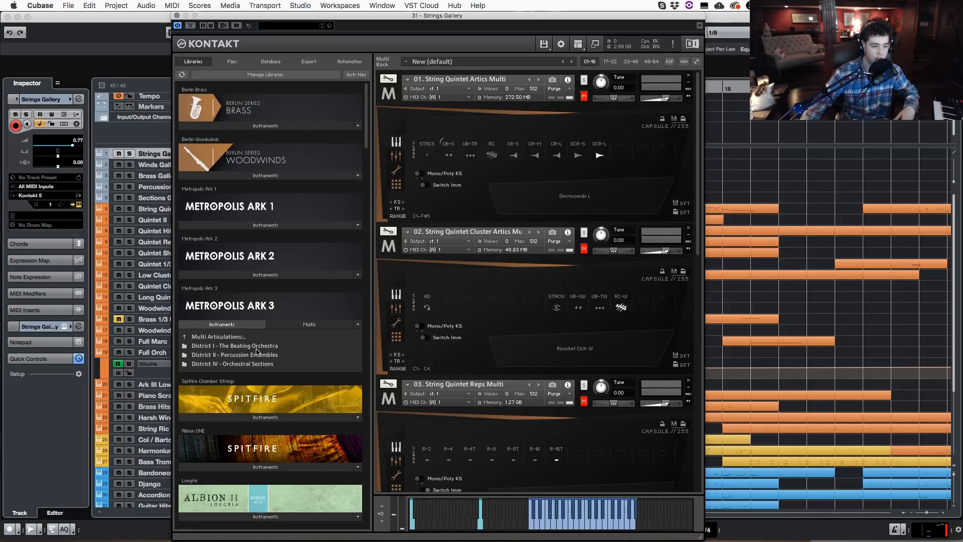
click(247, 337)
click(239, 353)
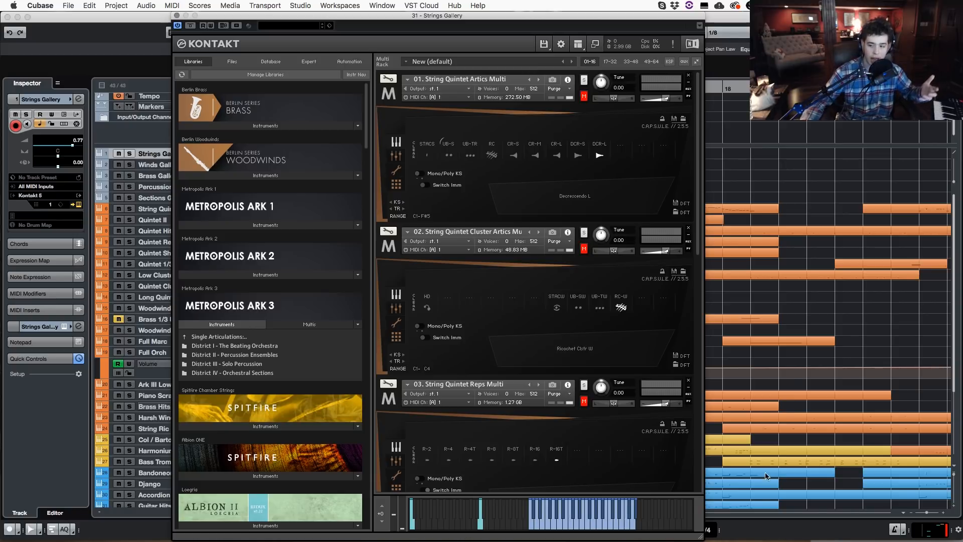
key(super+Tab)
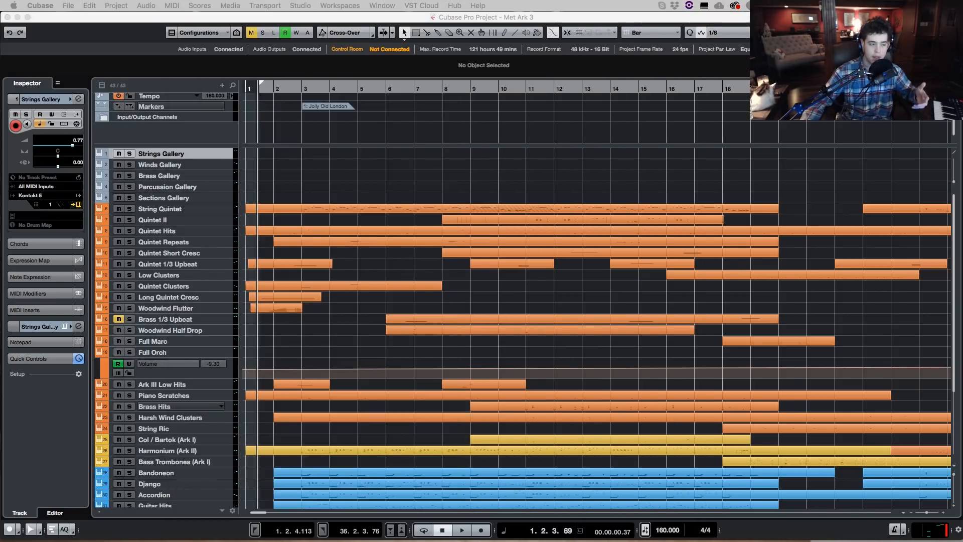
click(822, 194)
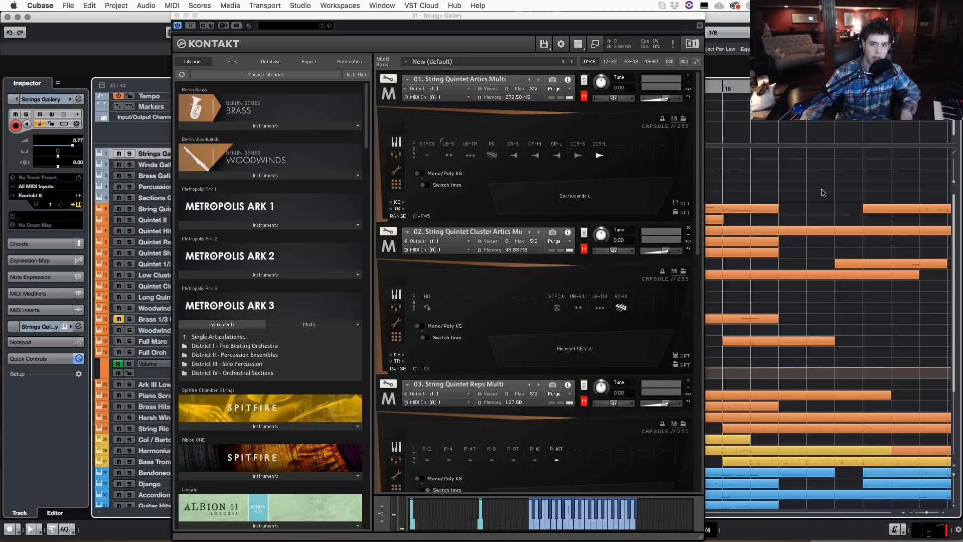
- Examine the Woodwind Orchestra patches in District I - The Beating Orchestra and return to the Single Articulations folder
click(233, 346)
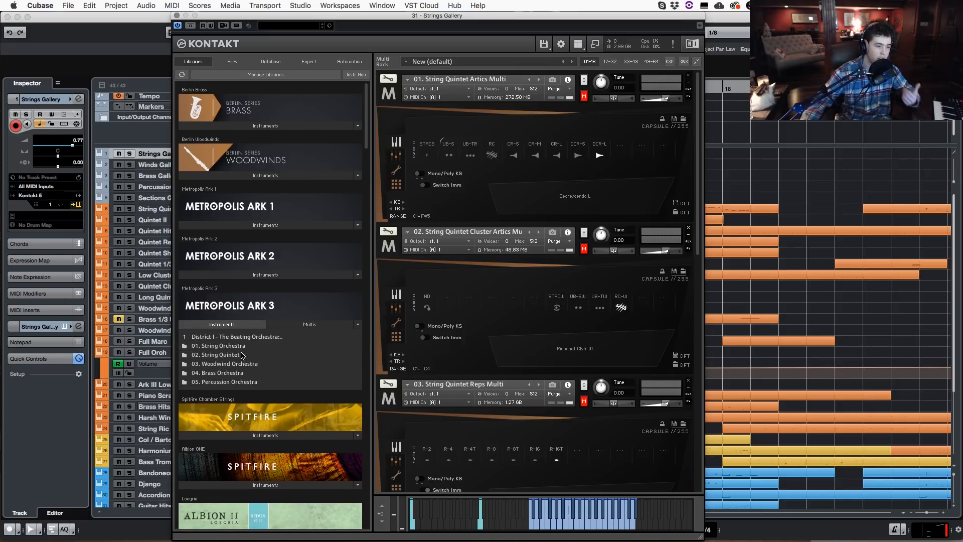
double_click(243, 363)
scroll(243, 363, down, 2)
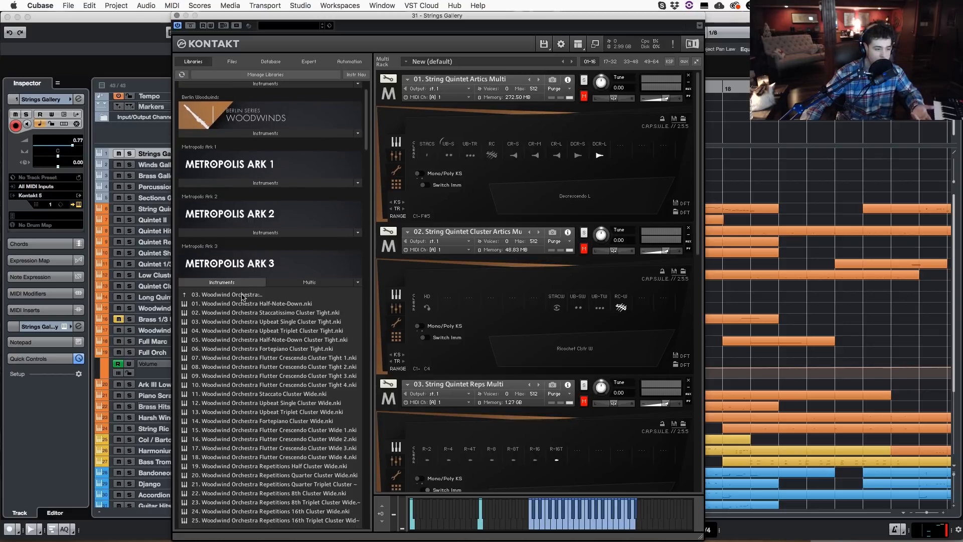
scroll(288, 404, down, 2)
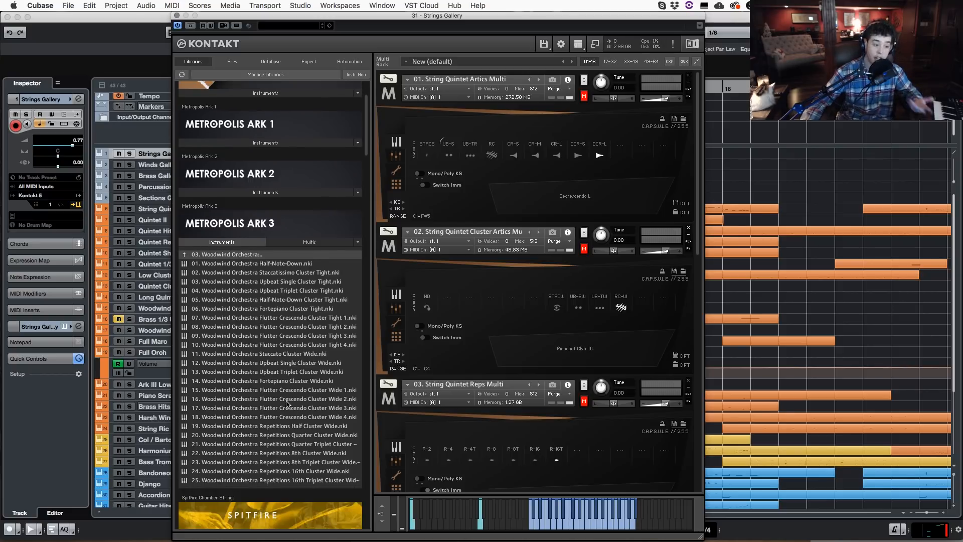
double_click(263, 255)
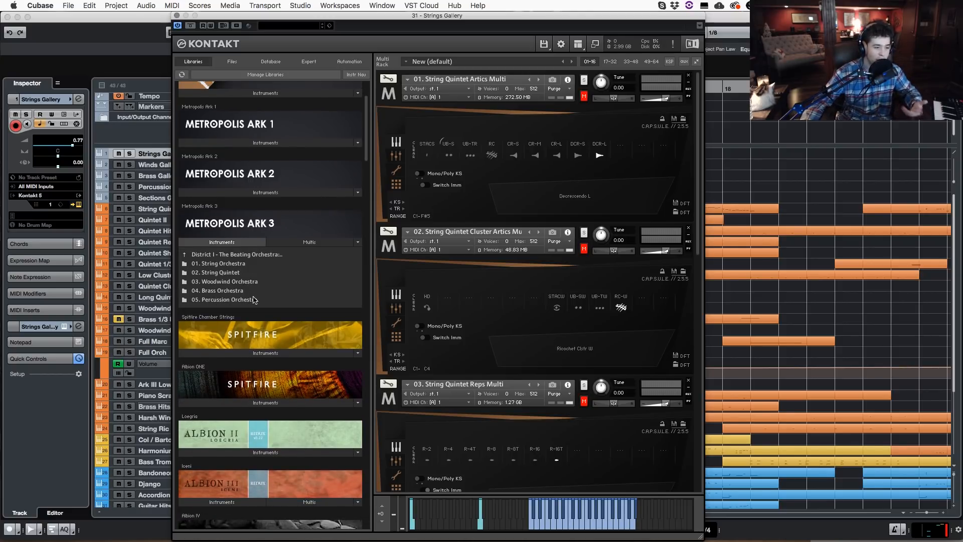
double_click(244, 256)
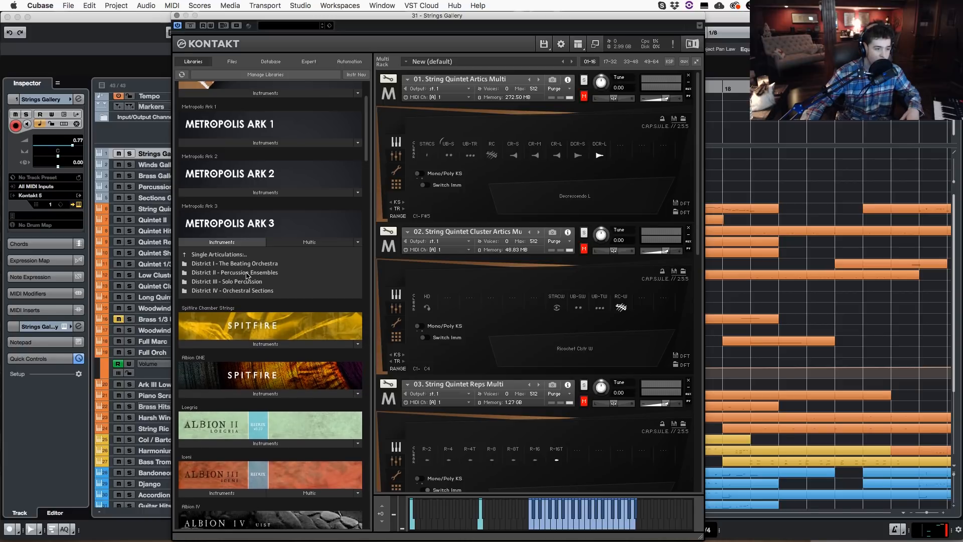
- Examine the District II, District III and District IV folders within Single Articulations, and return to the parent folder
double_click(247, 274)
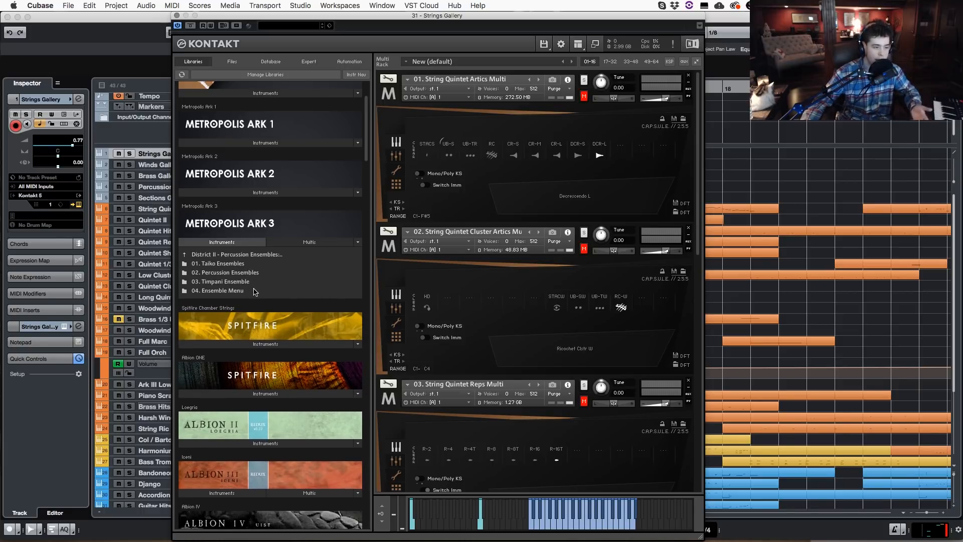
double_click(243, 256)
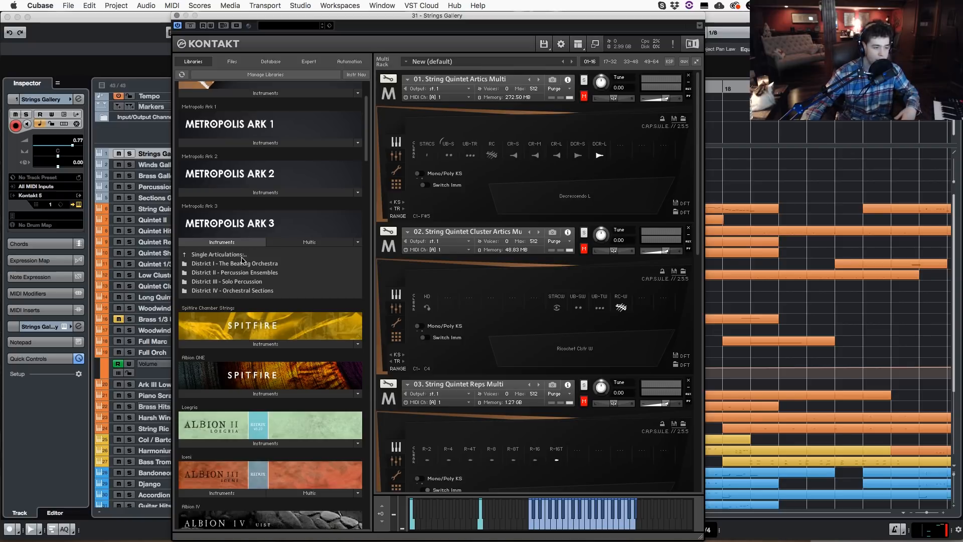
double_click(233, 282)
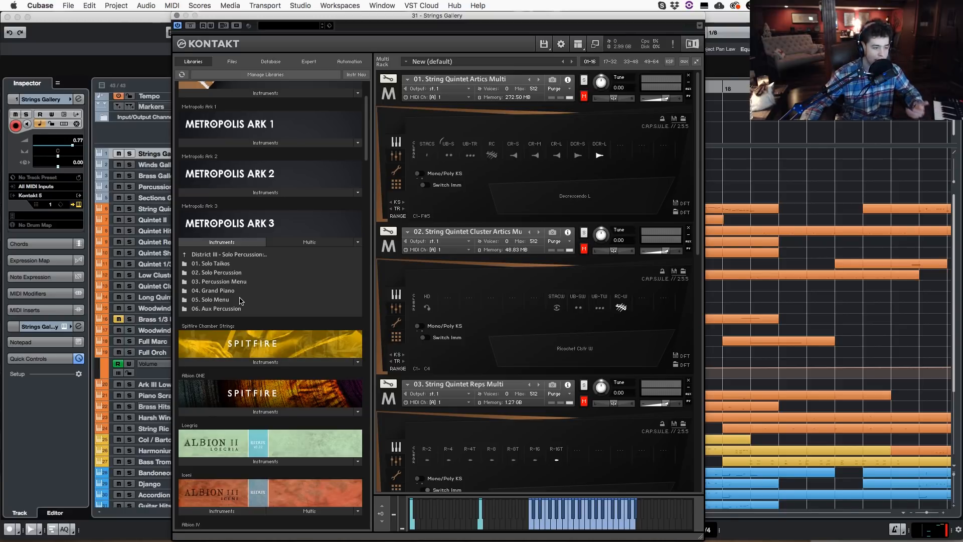
double_click(230, 255)
double_click(243, 291)
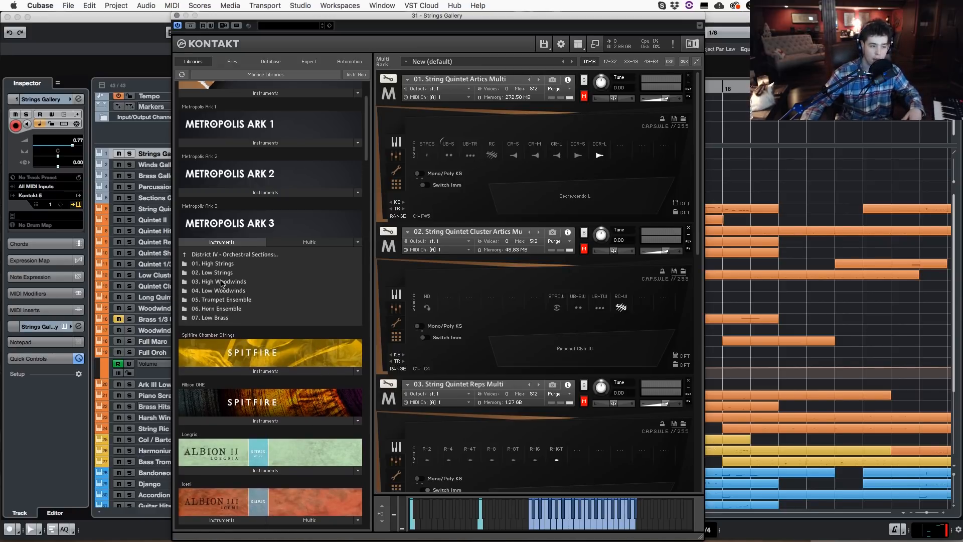
click(226, 266)
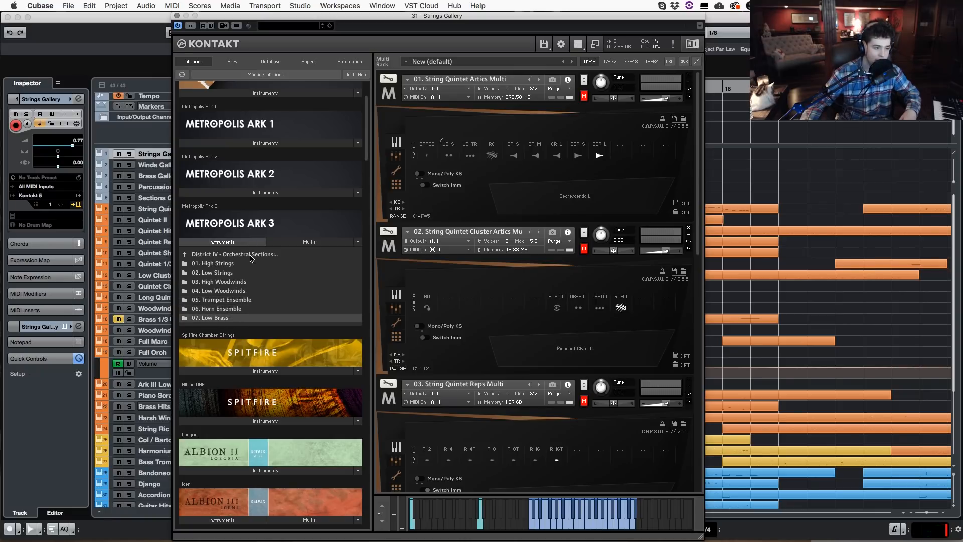
click(252, 254)
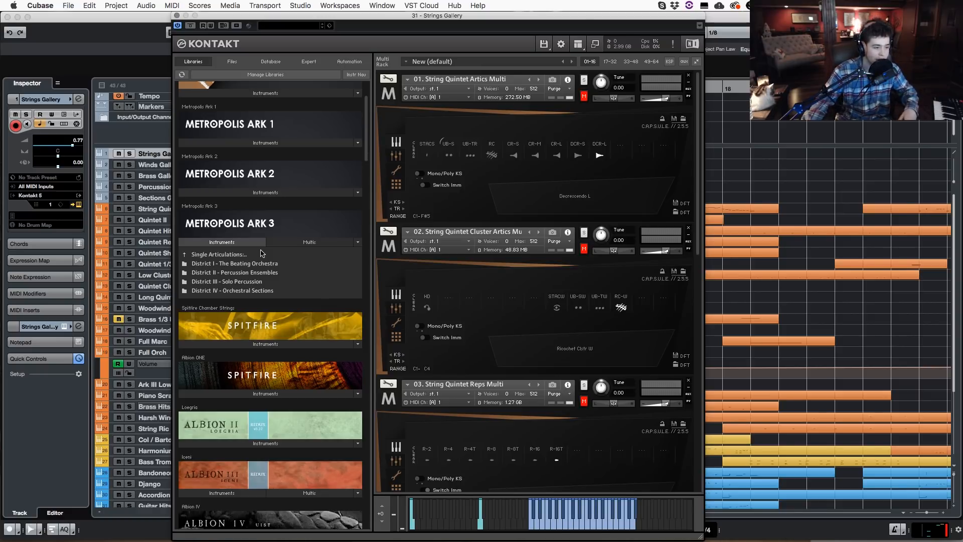
click(261, 253)
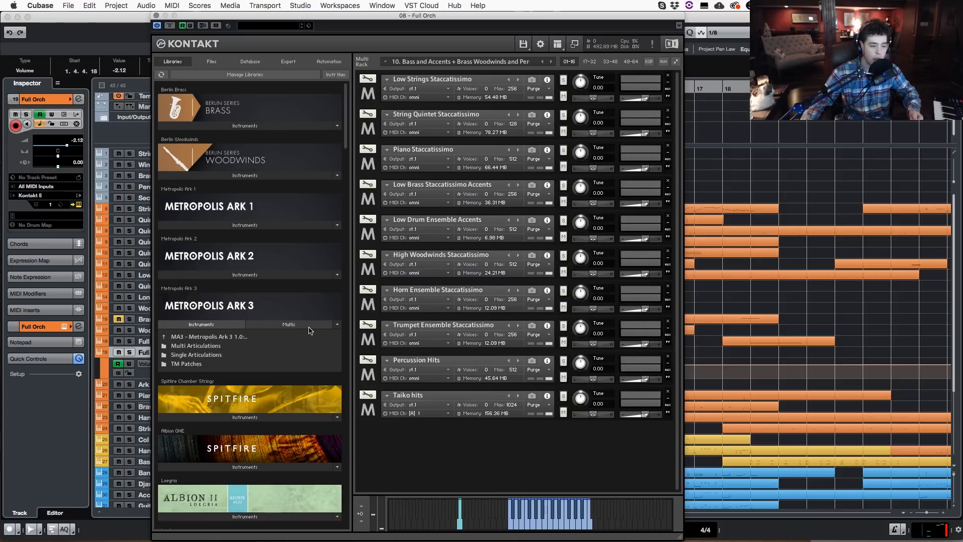
- Examine the list of Metropolis Ark 3 multis in the Full Orch instance and collapse it
click(305, 325)
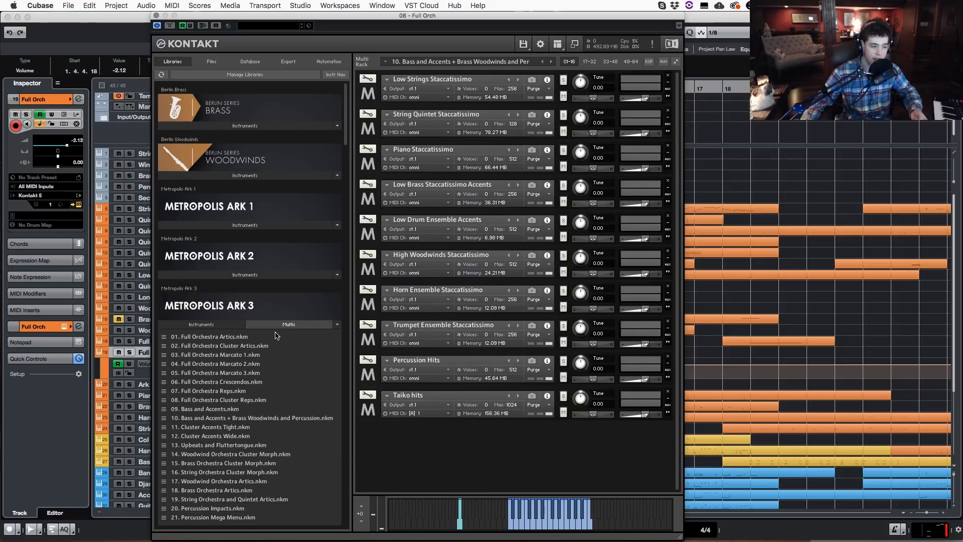
scroll(274, 349, down, 1)
scroll(274, 350, down, 1)
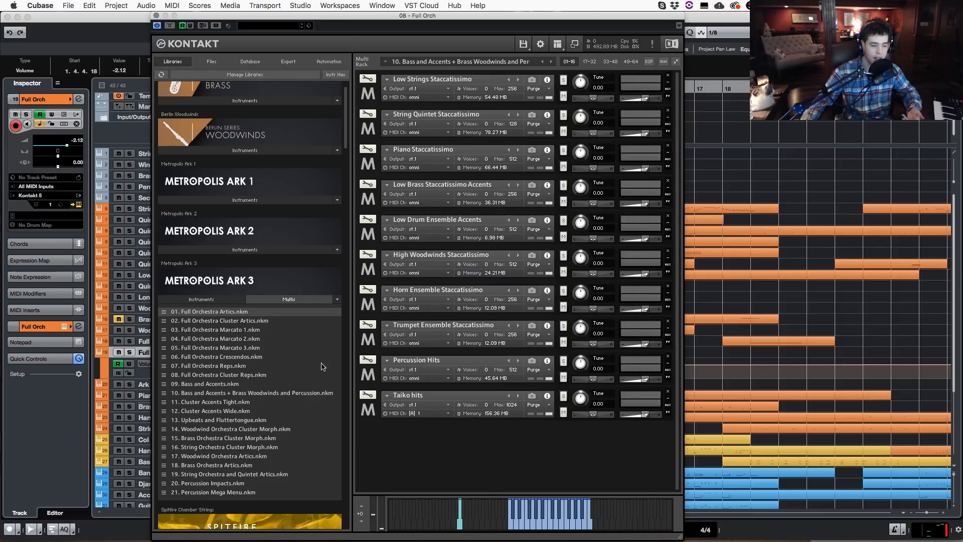
click(271, 300)
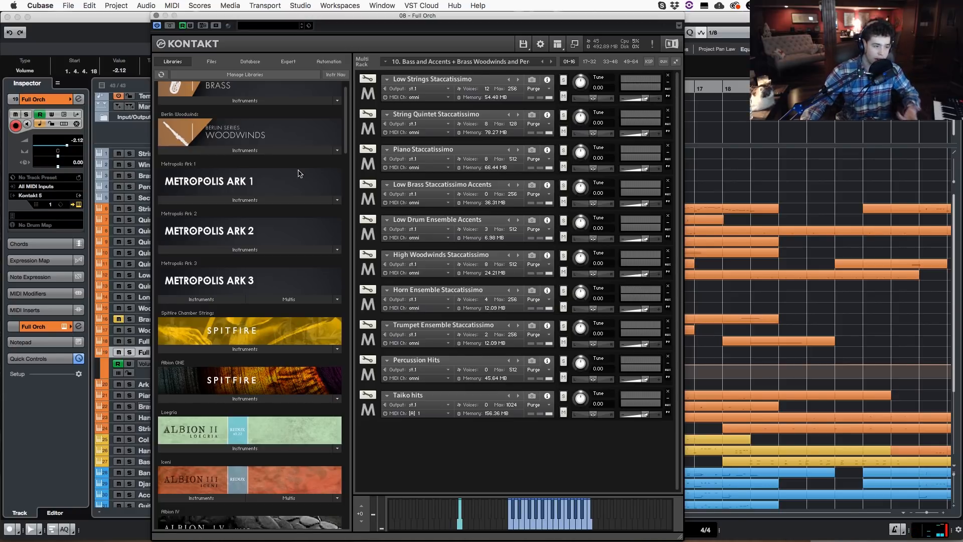
- Close the Full Orch instrument window and open the Kontakt instance of the Strings Gallery track
click(156, 16)
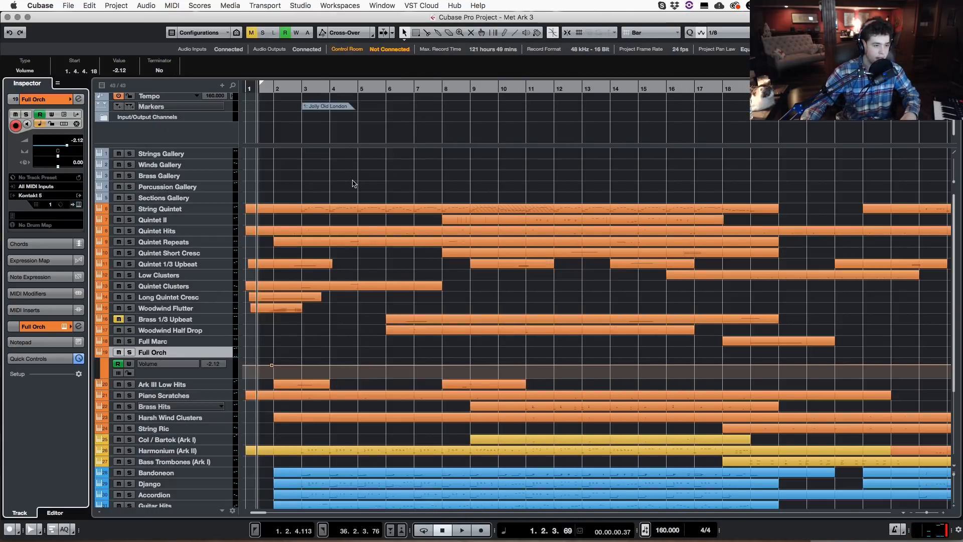
scroll(409, 373, down, 2)
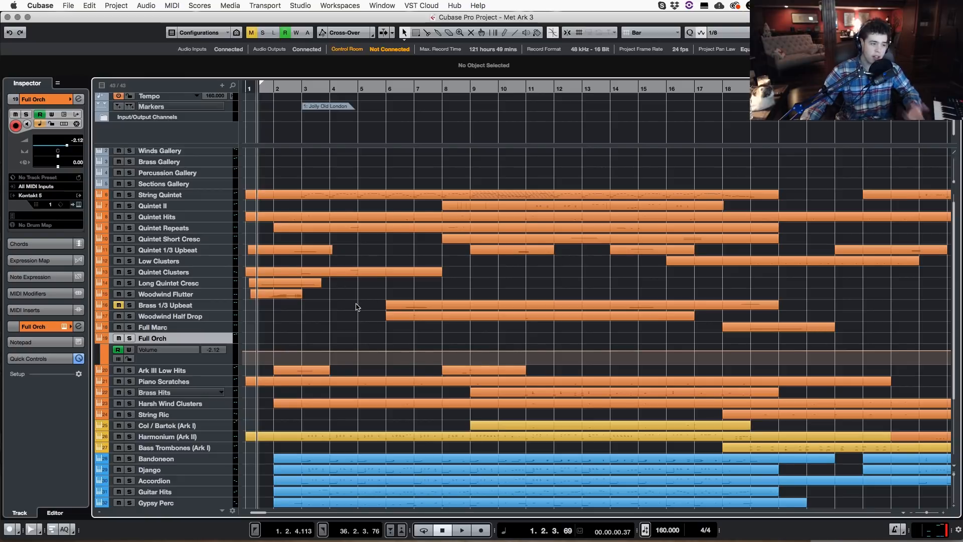
scroll(357, 307, up, 1)
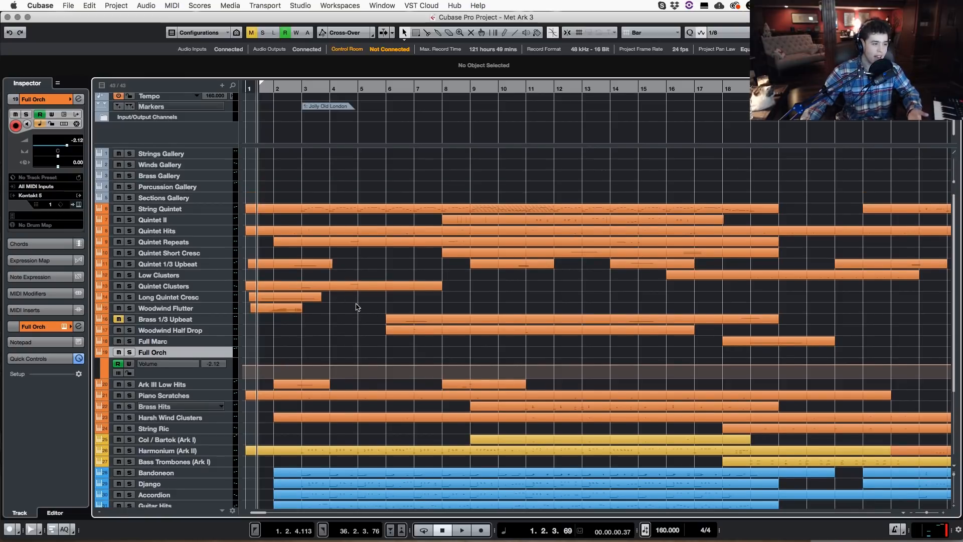
click(231, 154)
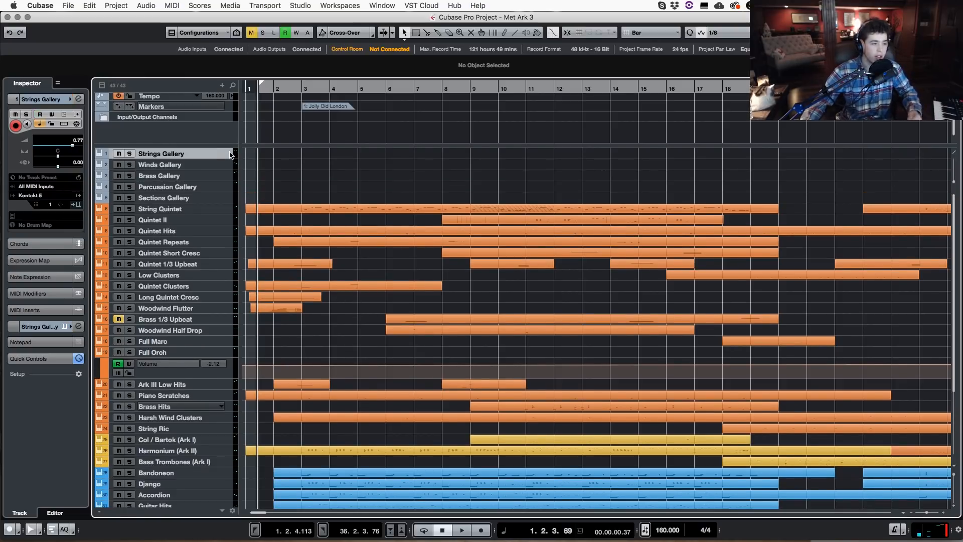
click(80, 204)
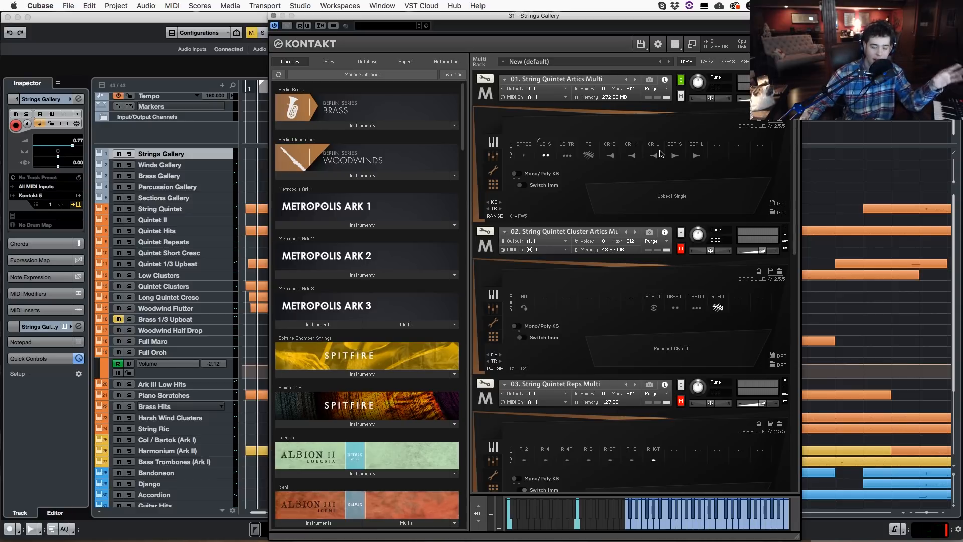
- Examine the mixer, dynamics and controller pages of the String Quintet Artics Multi, toggling Niente, and return to its articulations
click(494, 158)
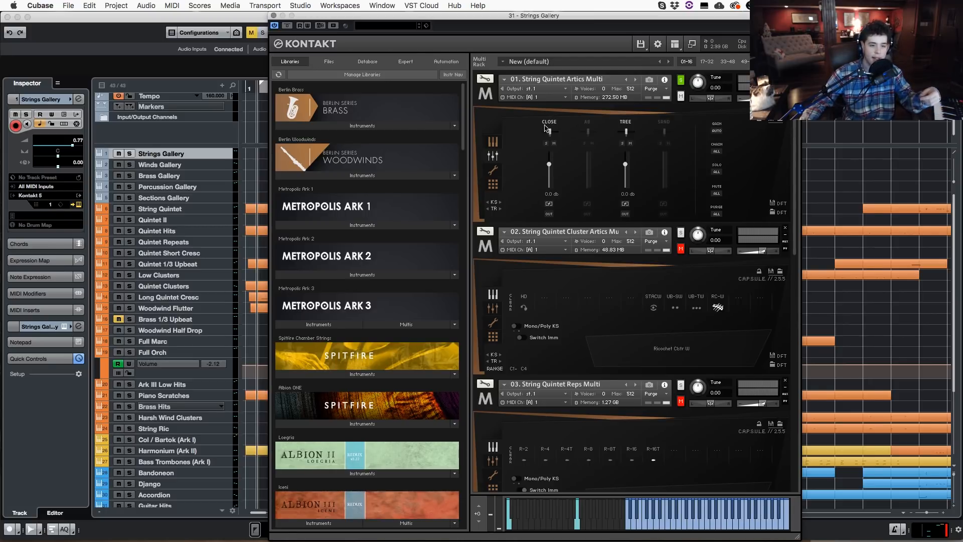
click(492, 170)
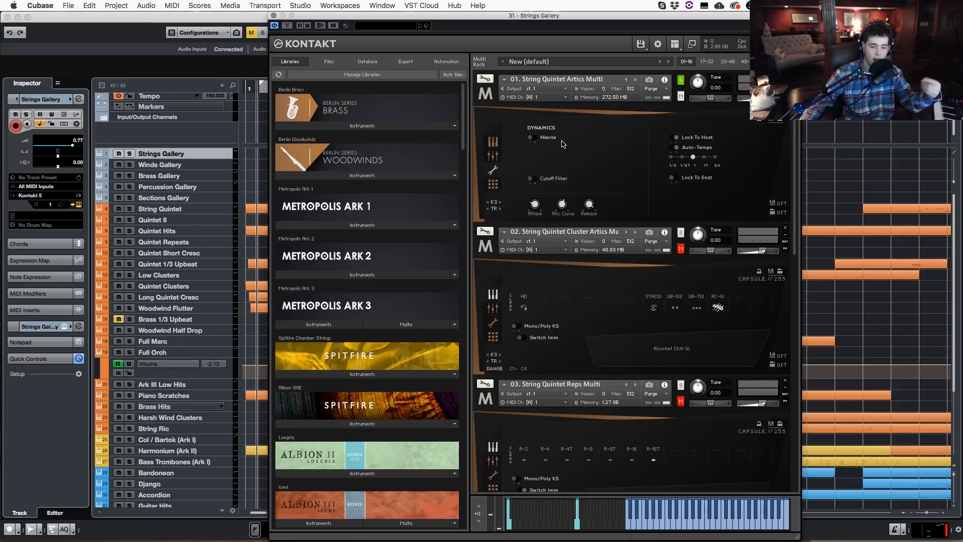
click(534, 137)
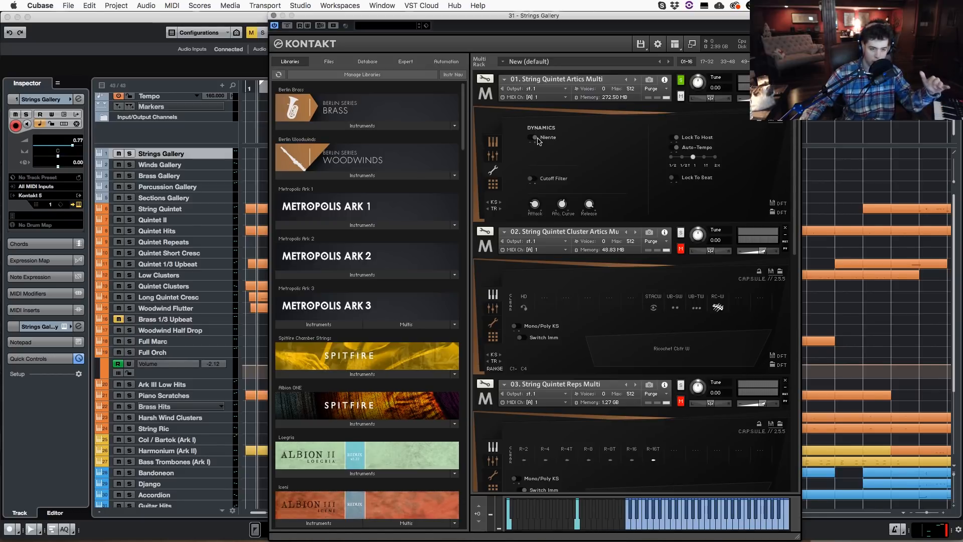
click(492, 185)
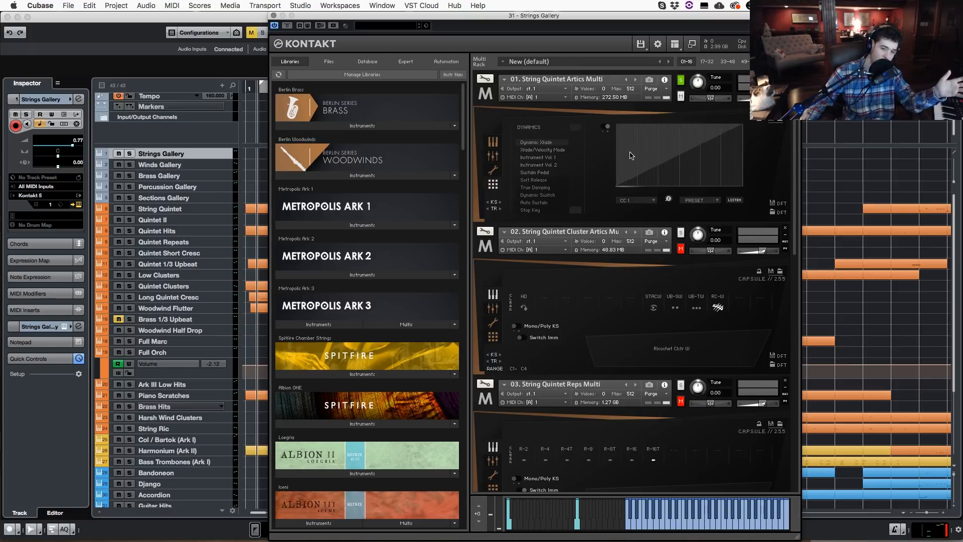
click(493, 142)
click(494, 189)
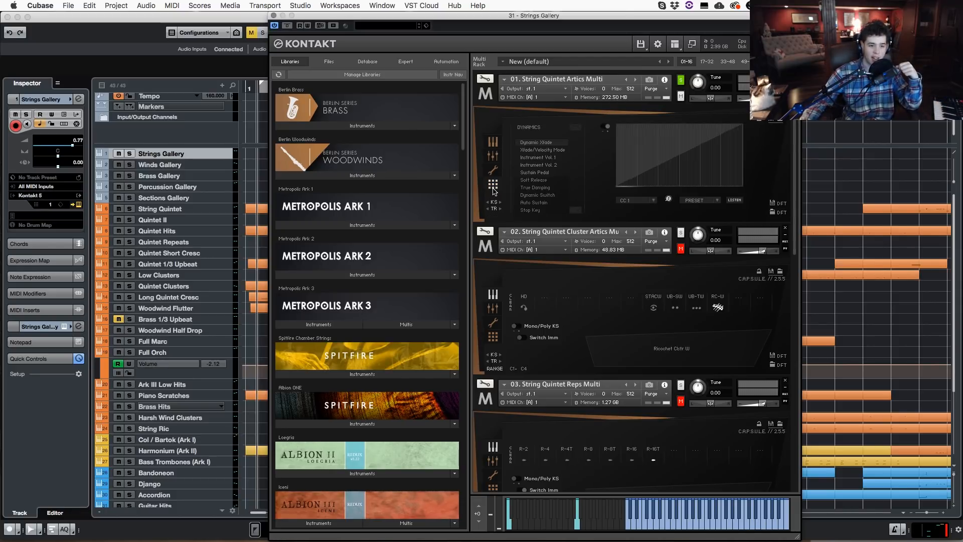
click(493, 142)
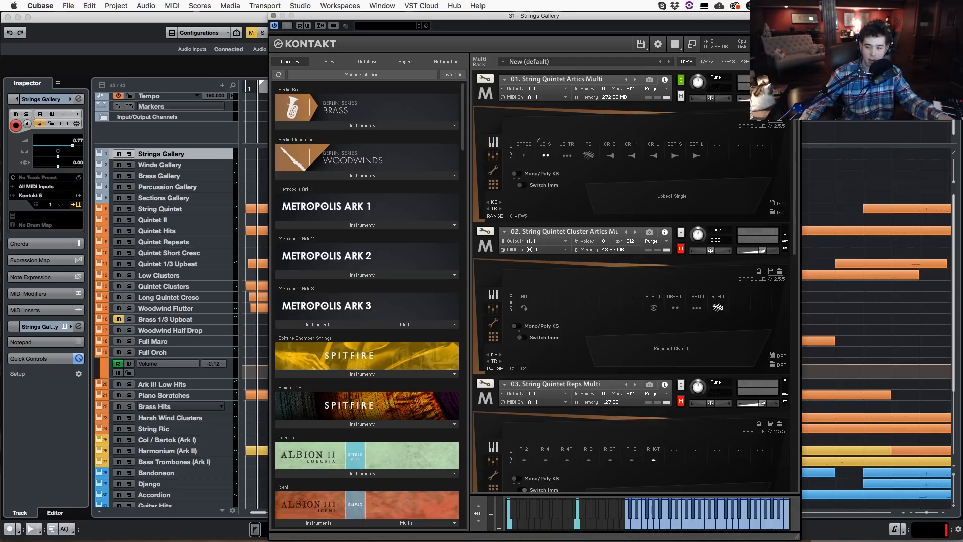
- Audition the Staccatissimo, Ricochet and Crescendo M articulations of the String Quintet Artics Multi
click(526, 157)
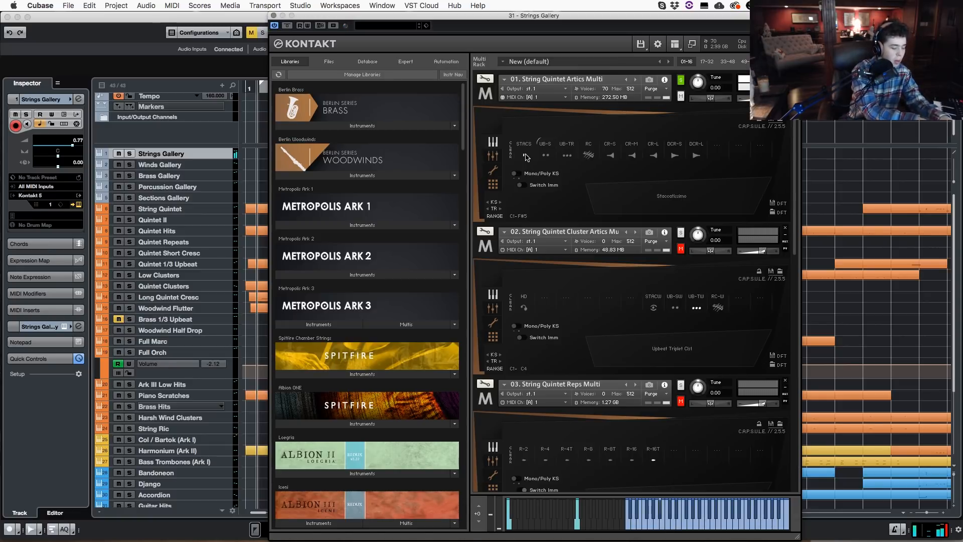
click(588, 156)
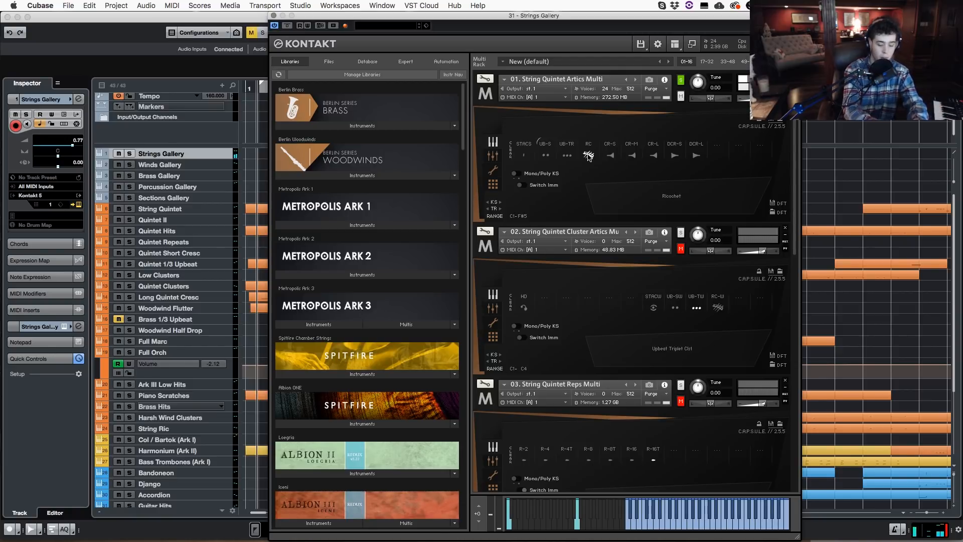
click(635, 156)
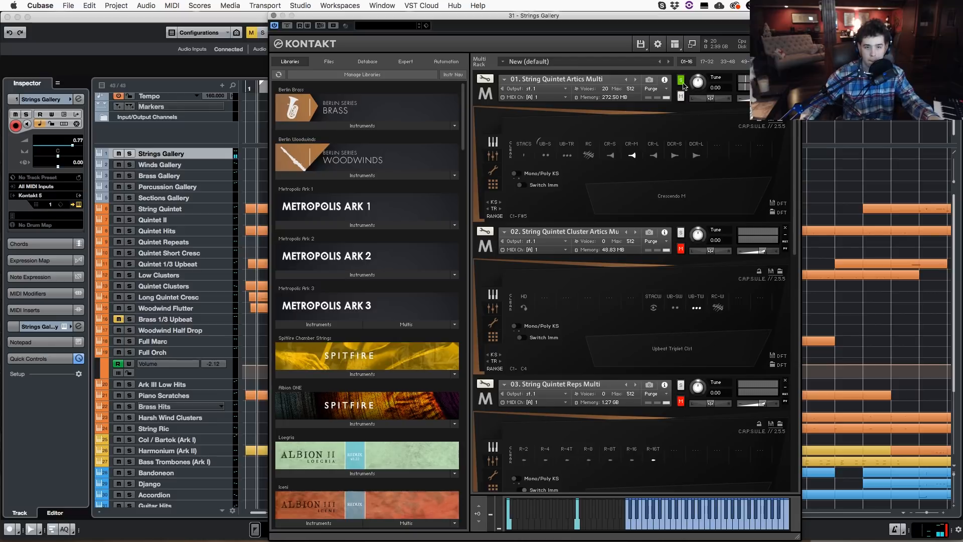
- Solo the String Quintet Cluster Artics Multi and audition its Half-Note-Down and wide staccato cluster articulations
click(680, 232)
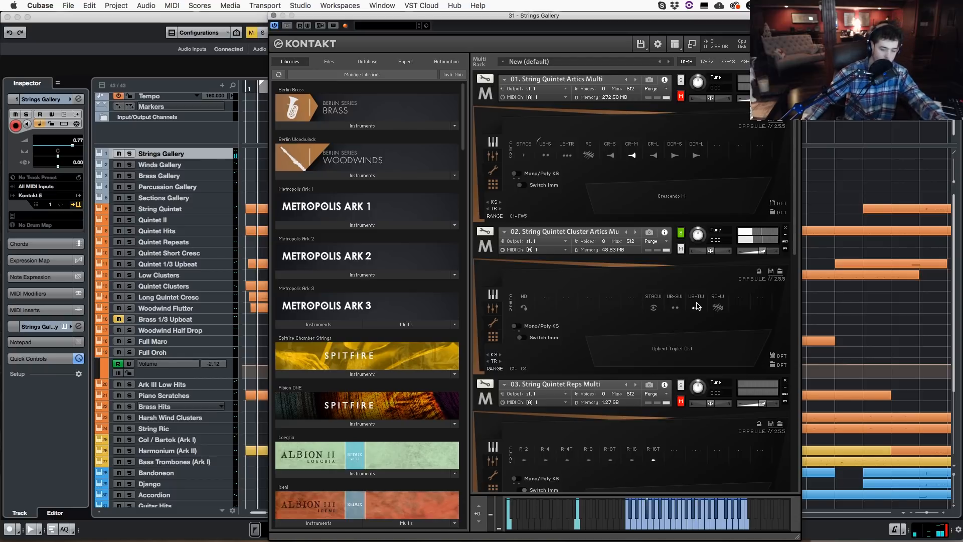
click(525, 309)
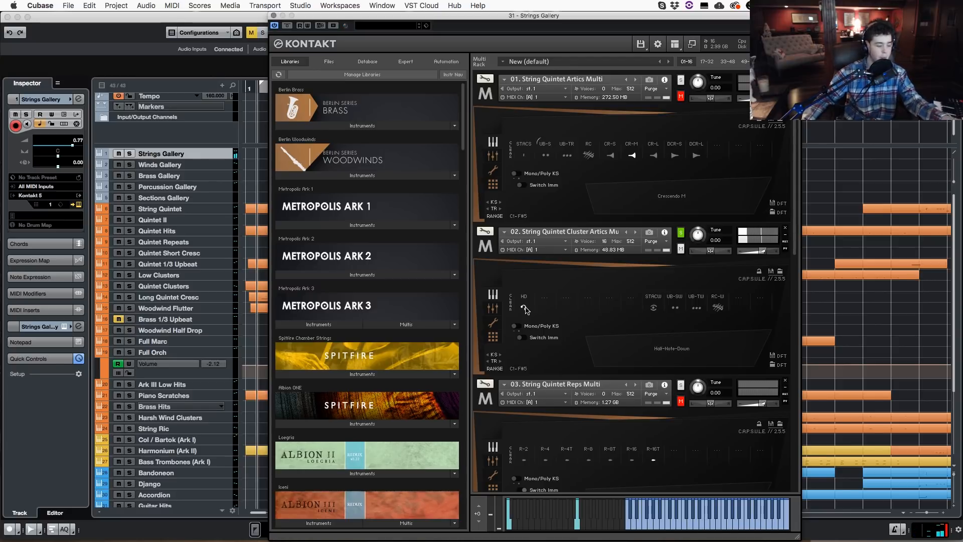
click(655, 310)
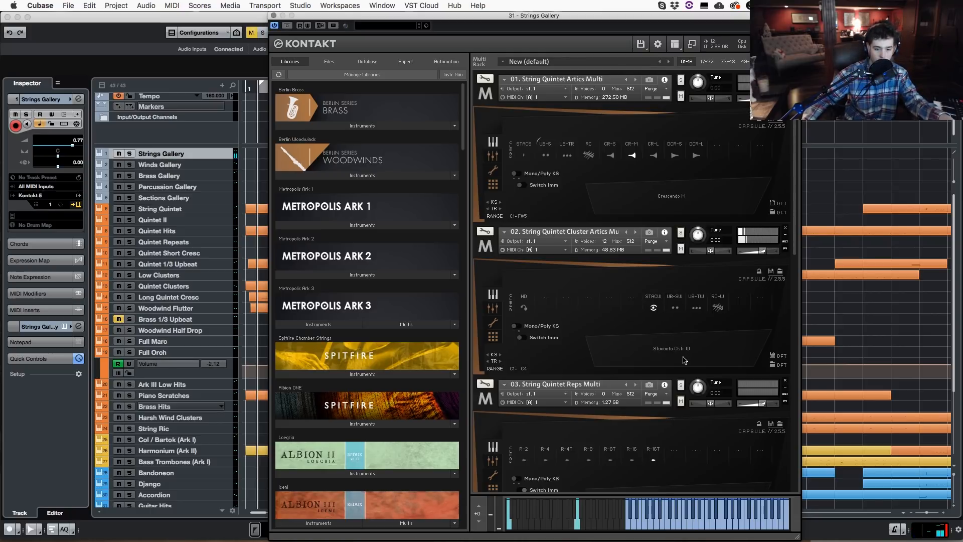
- Solo the String Quintet Reps Multi and audition its quarter, 8th triplet and 16th repetitions
click(680, 385)
scroll(546, 393, down, 3)
click(546, 386)
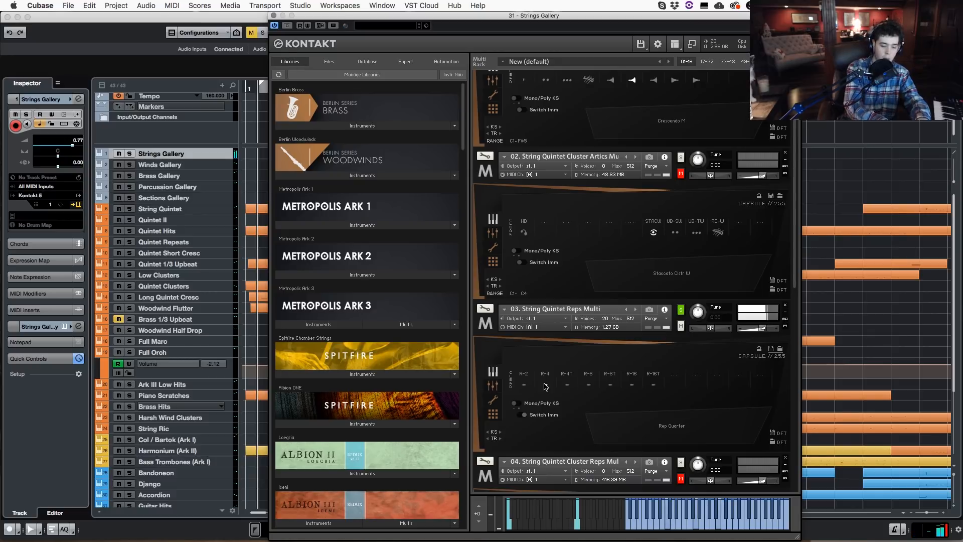
click(610, 385)
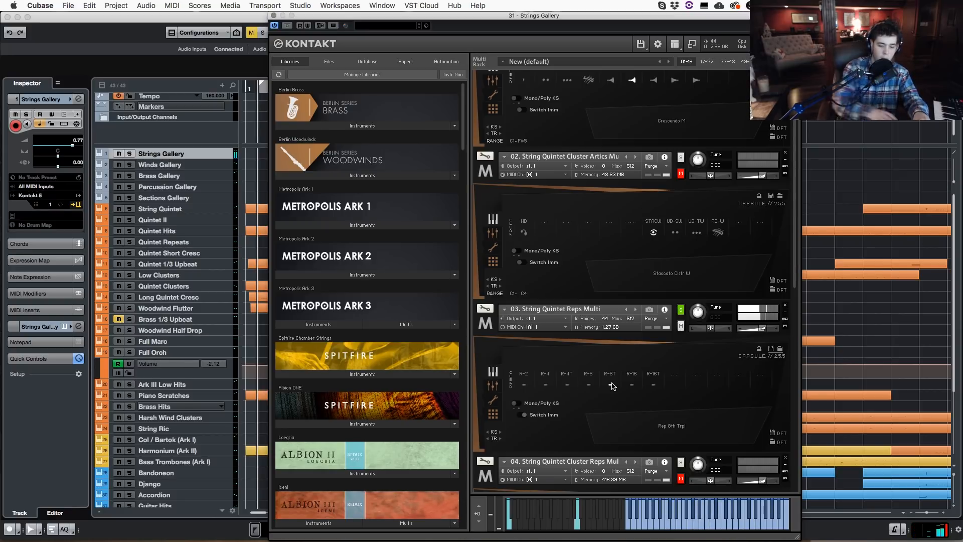
click(631, 385)
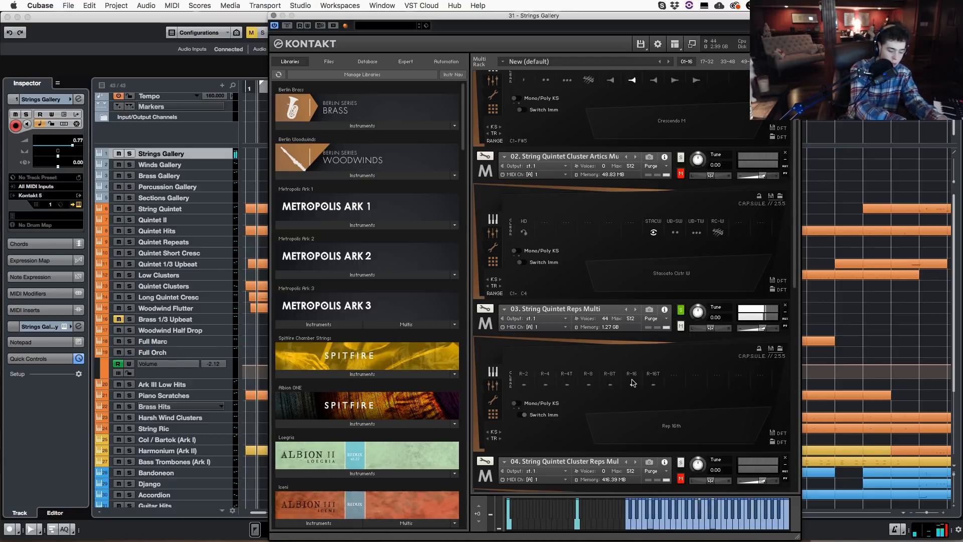
- Solo the String Quintet Cluster Reps Multi and audition its quarter triplet, 8th triplet and half-note cluster repetitions
scroll(686, 287, down, 3)
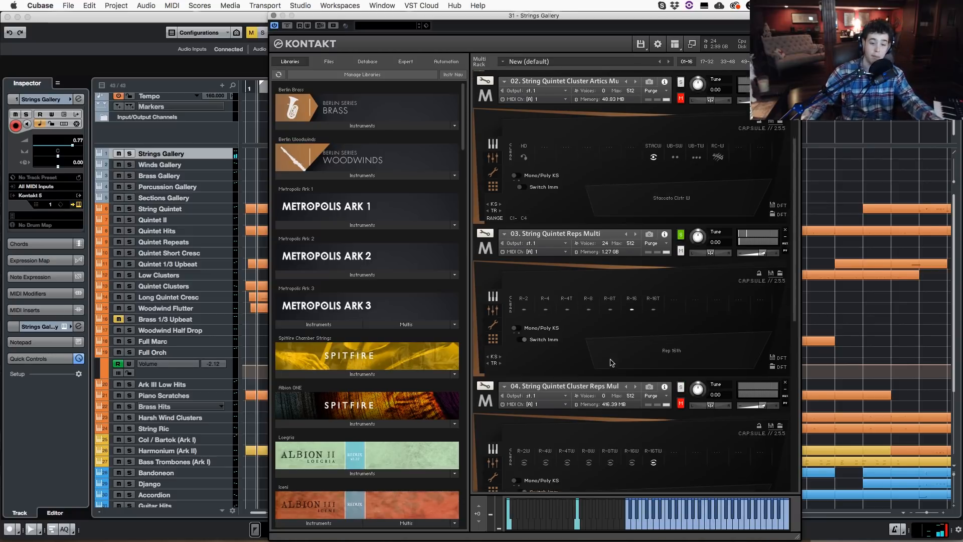
click(681, 357)
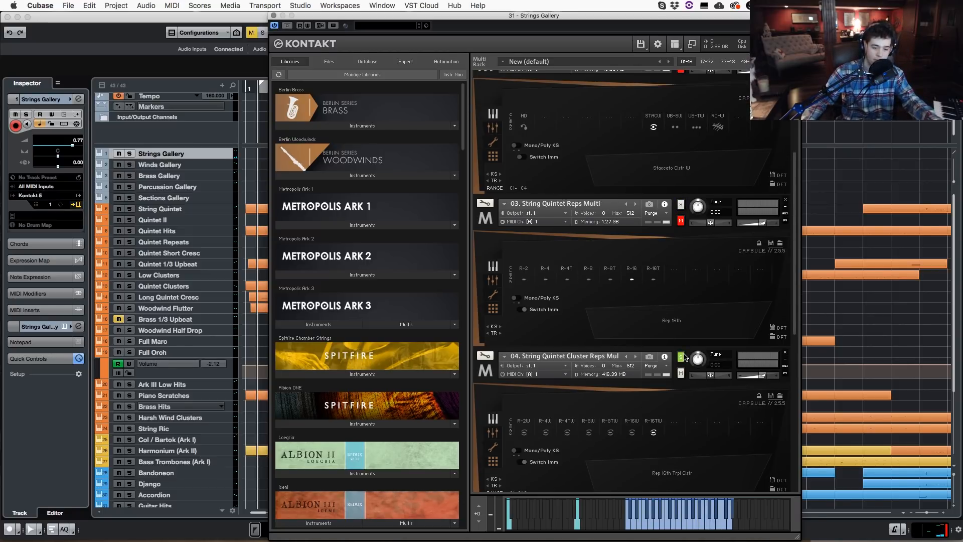
click(567, 432)
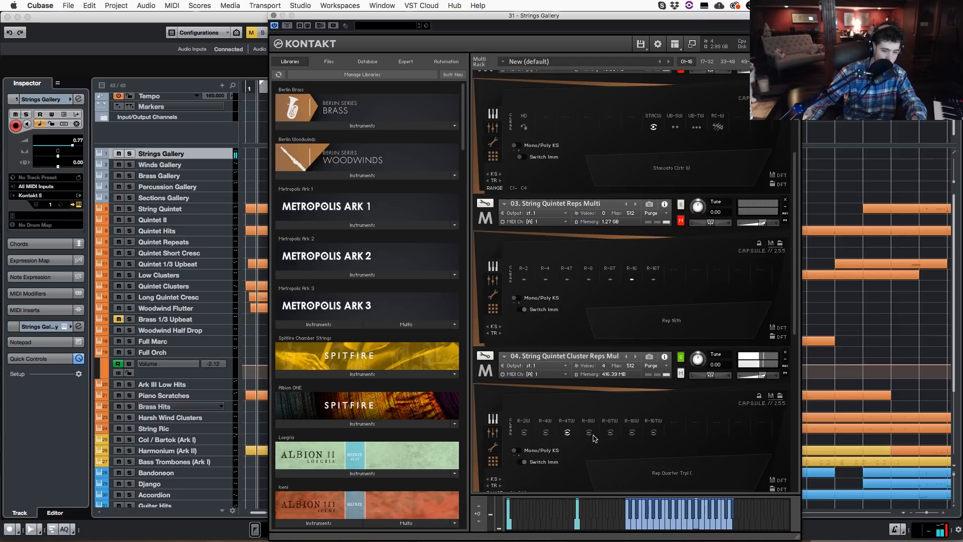
scroll(609, 388, down, 2)
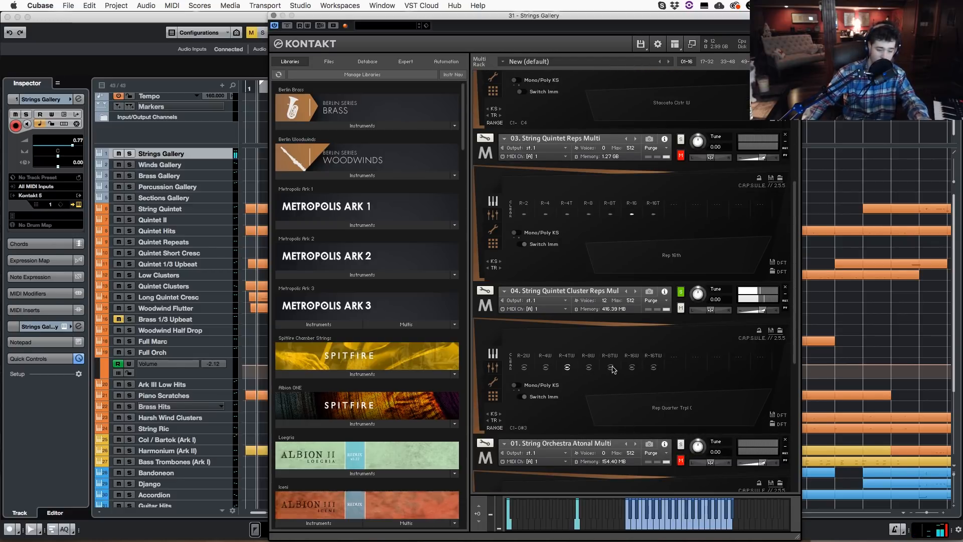
click(610, 367)
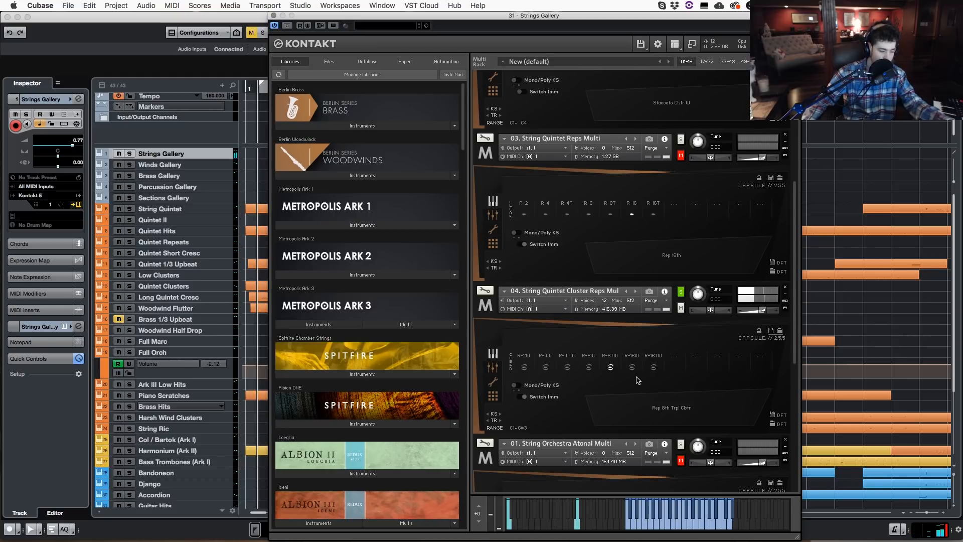
click(522, 368)
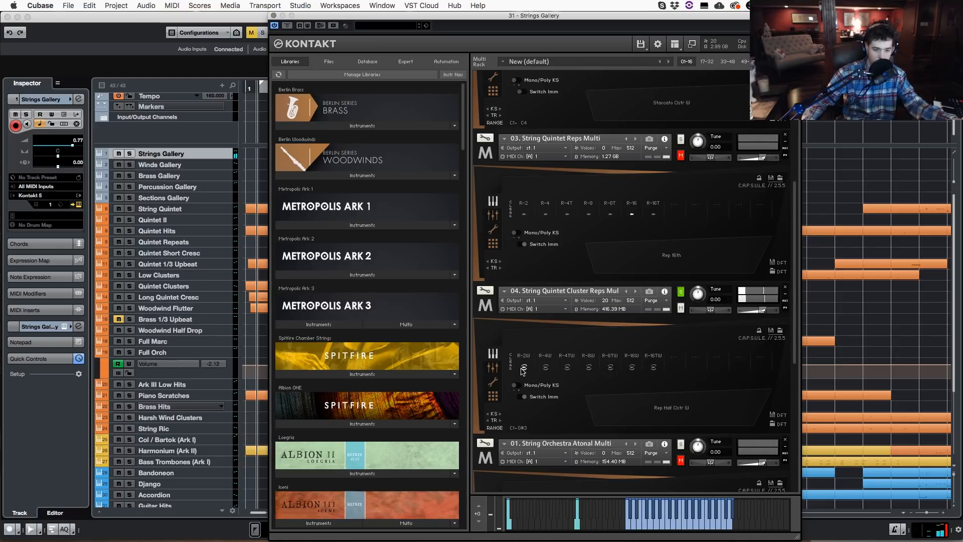
- Solo the String Orchestra Atonal Multi and audition its STACW and STACT staccato cluster articulations
scroll(522, 371, down, 3)
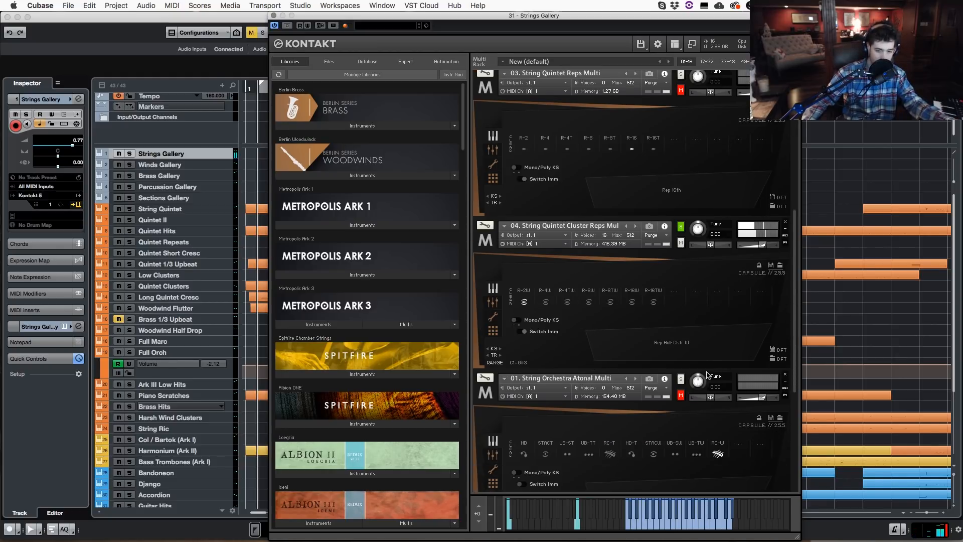
click(681, 379)
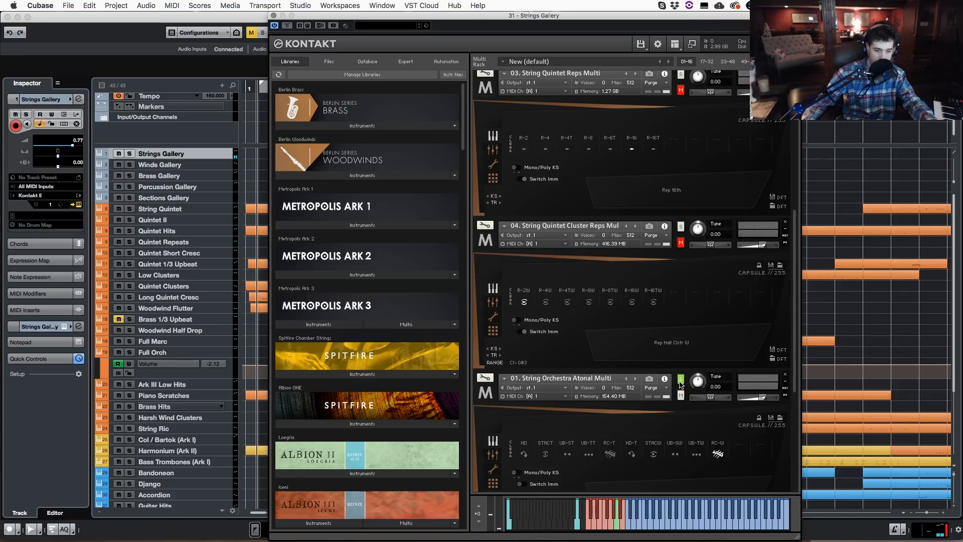
scroll(690, 411, down, 6)
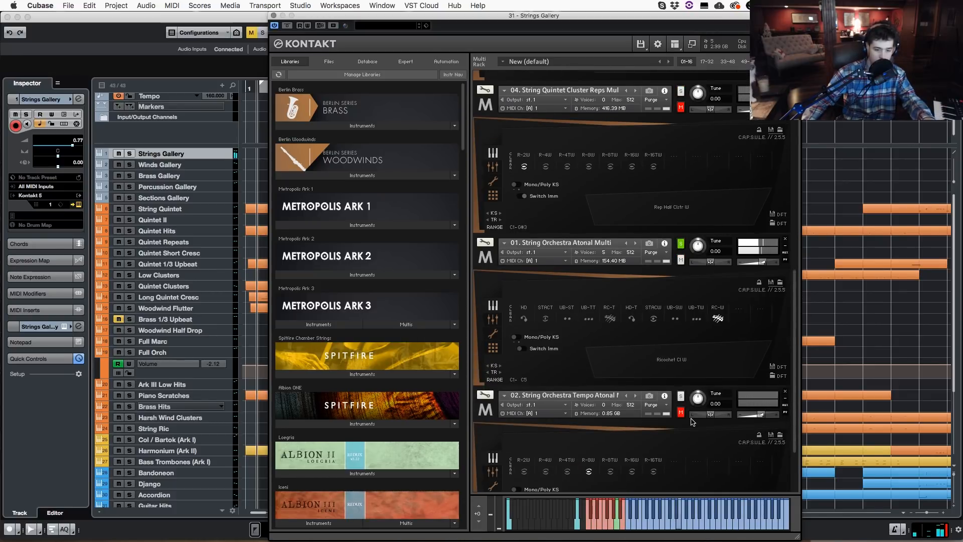
scroll(692, 422, down, 2)
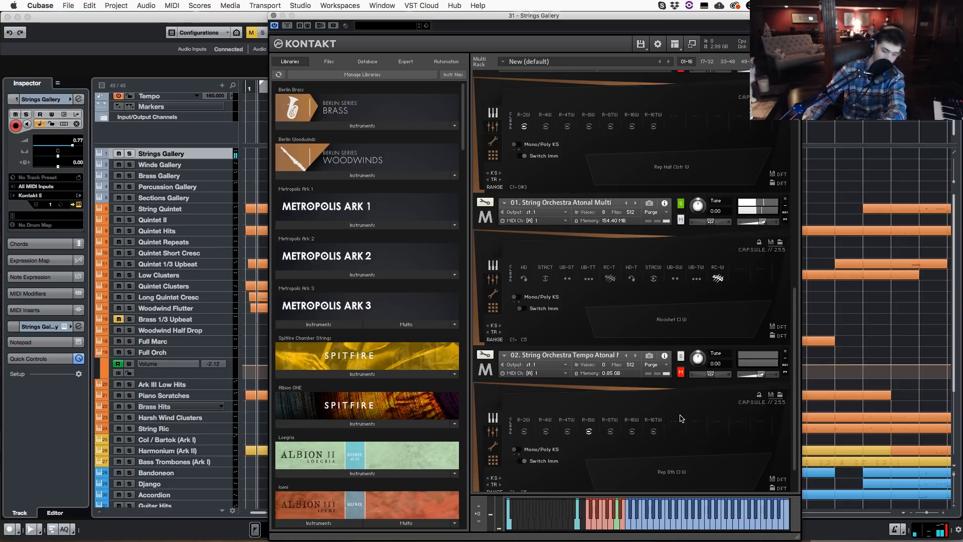
click(633, 432)
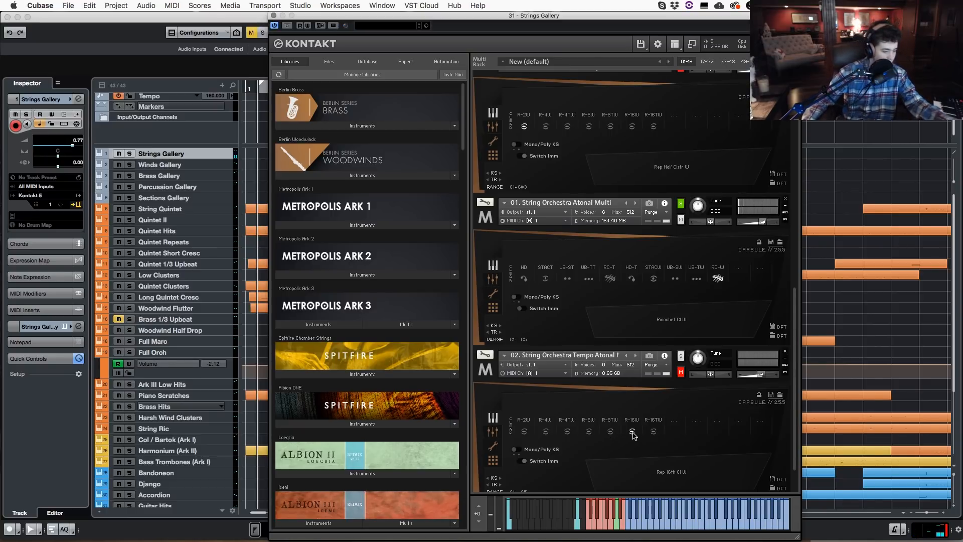
scroll(692, 281, down, 1)
click(654, 269)
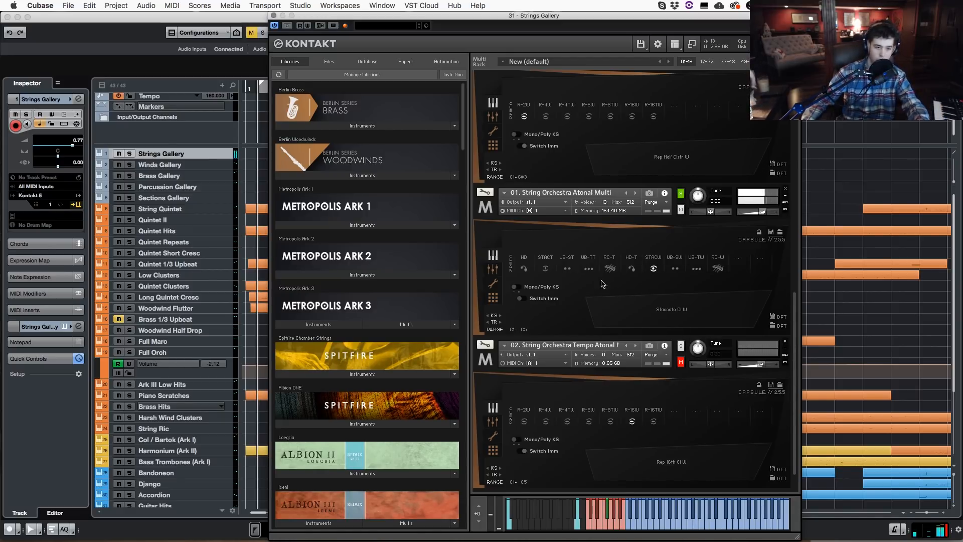
click(546, 269)
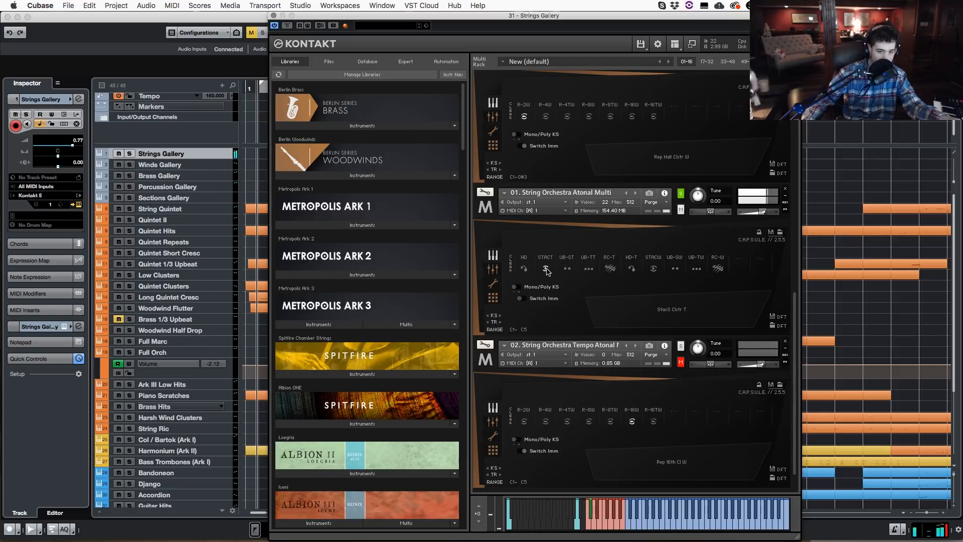
- Solo the String Orchestra Tempo Atonal Multi and audition its quarter triplet cluster repetitions
scroll(577, 316, down, 2)
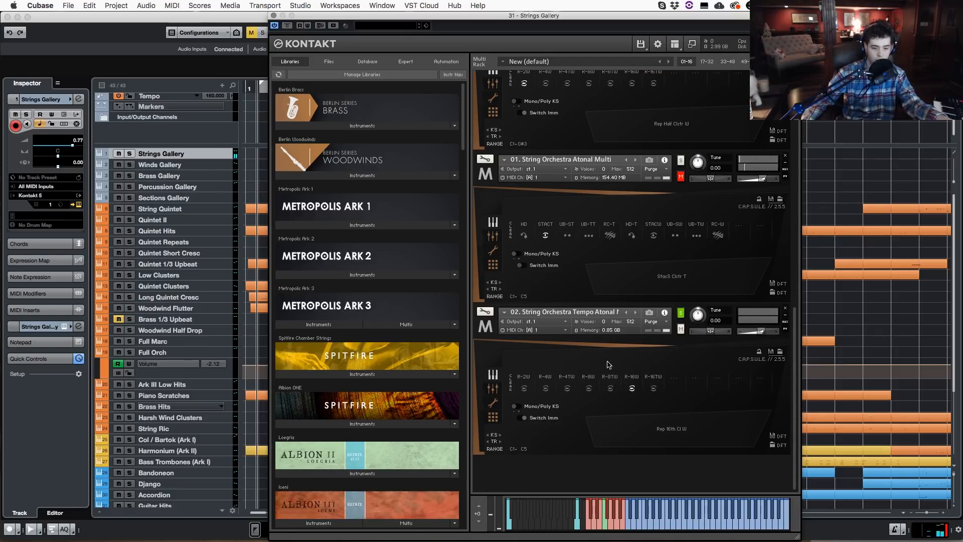
click(568, 389)
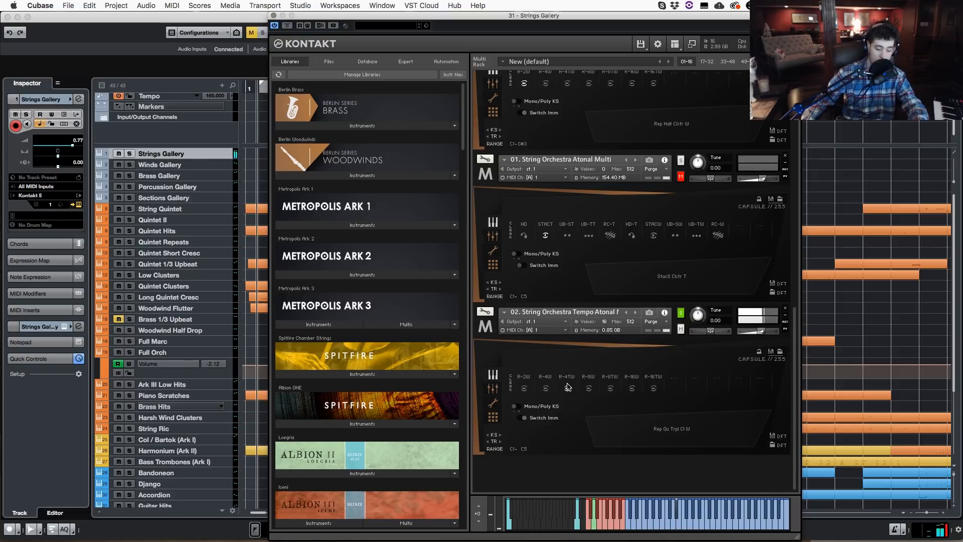
- Open the Winds Gallery instrument, solo the Woodwind Orchestra Cluster Artics Multi, and audition its fortepiano (FP-CW) and STACT staccatissimo clusters
scroll(567, 386, up, 5)
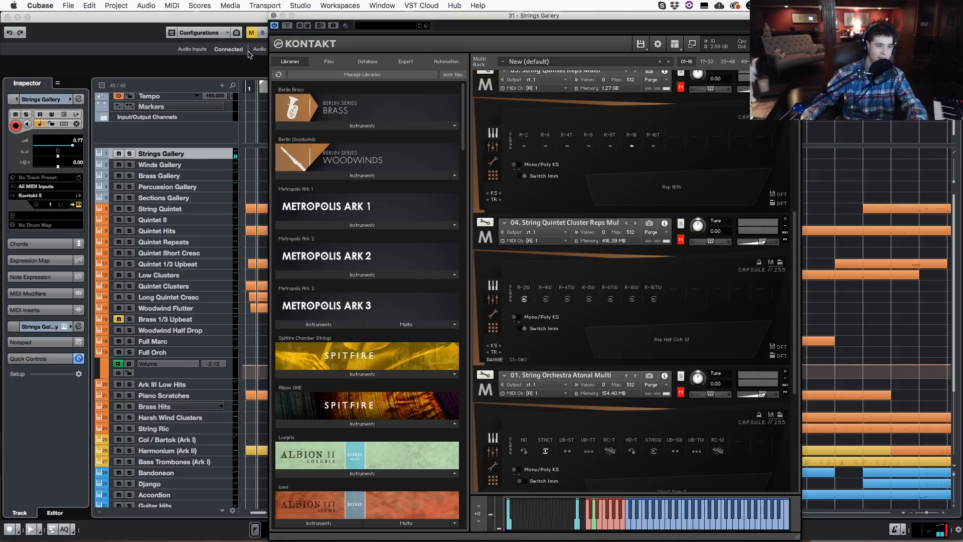
click(273, 17)
click(220, 165)
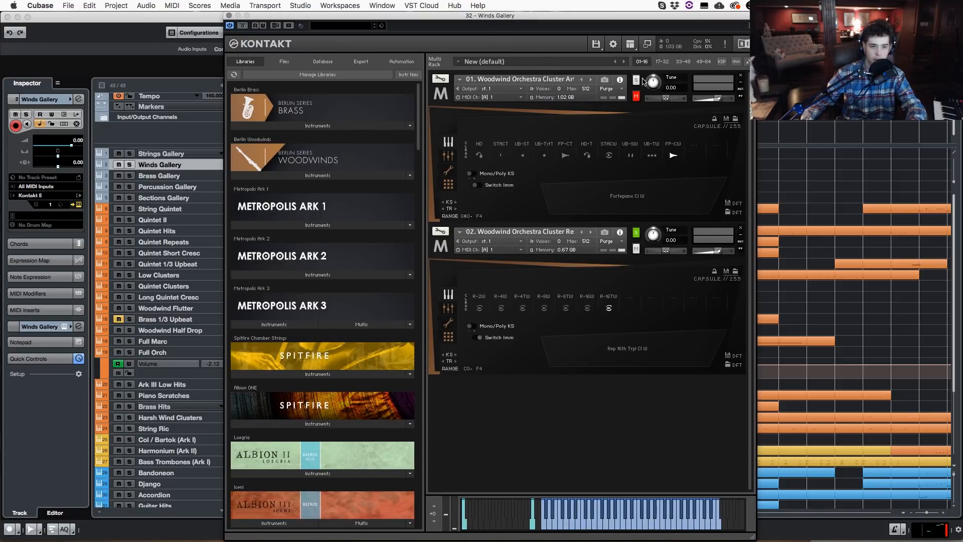
click(636, 80)
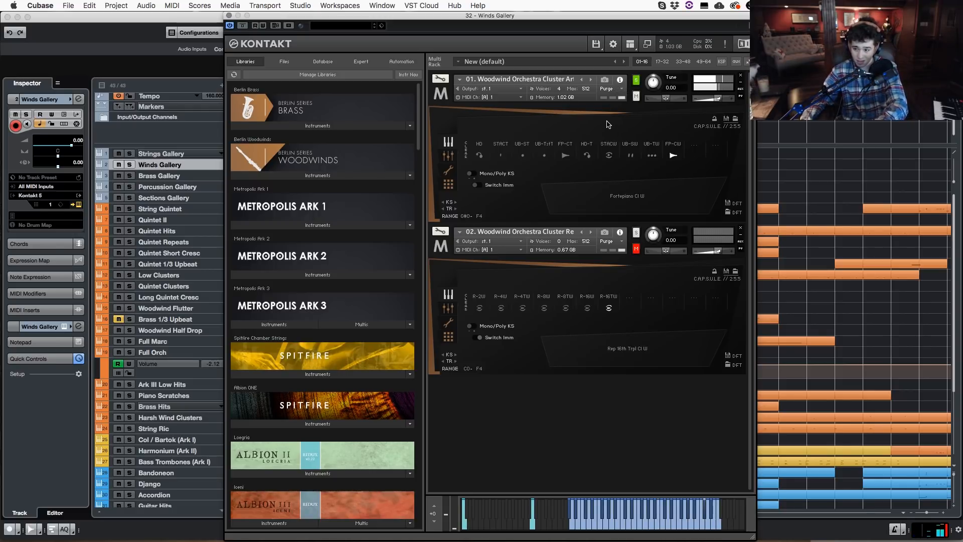
click(522, 156)
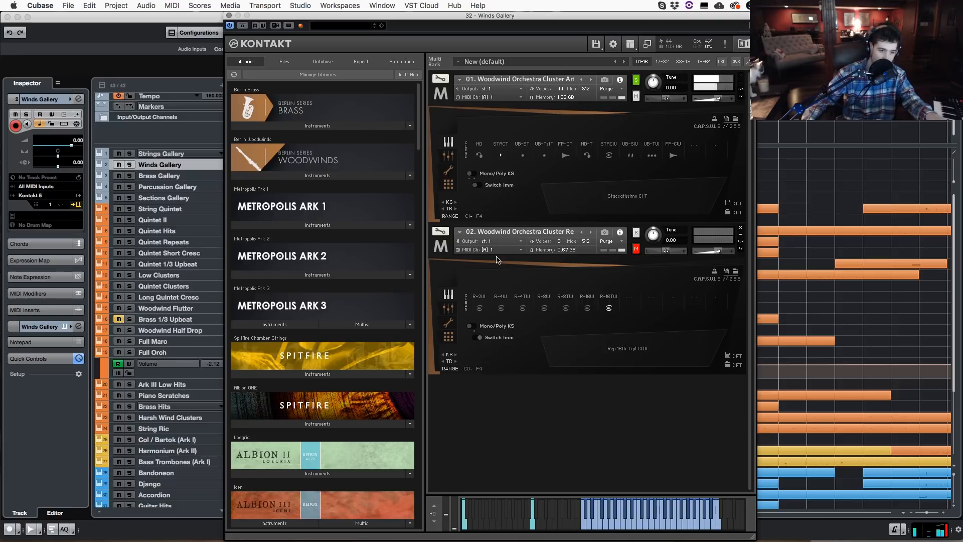
- Solo the Woodwind Orchestra Cluster Reps Multi and audition its 8th, 16th triplet, 16th, 8th triplet and half-note repetitions
click(636, 232)
click(544, 308)
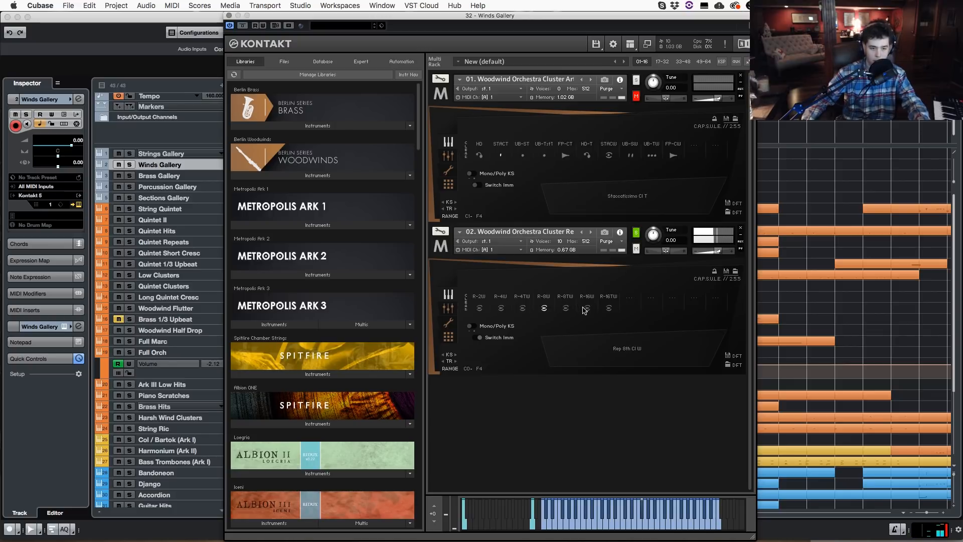
click(608, 308)
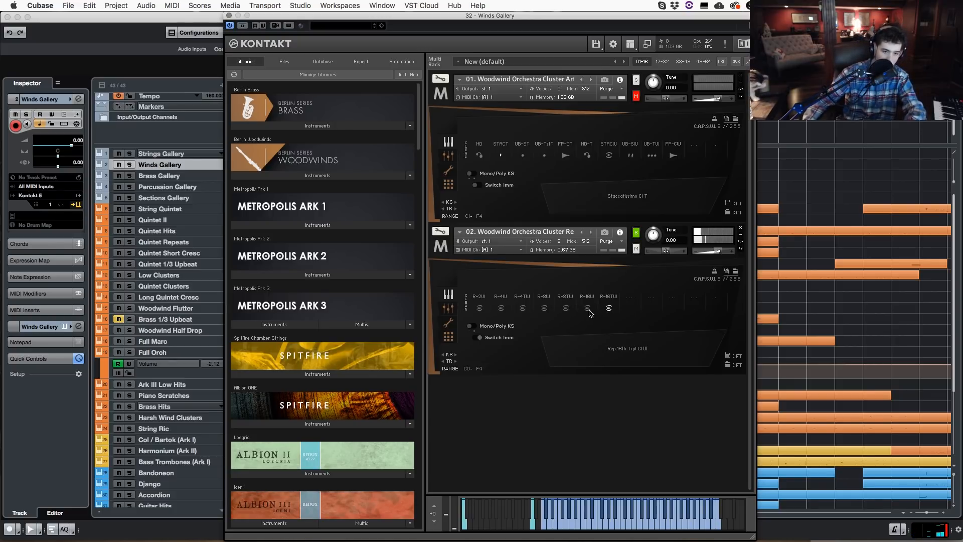
click(588, 308)
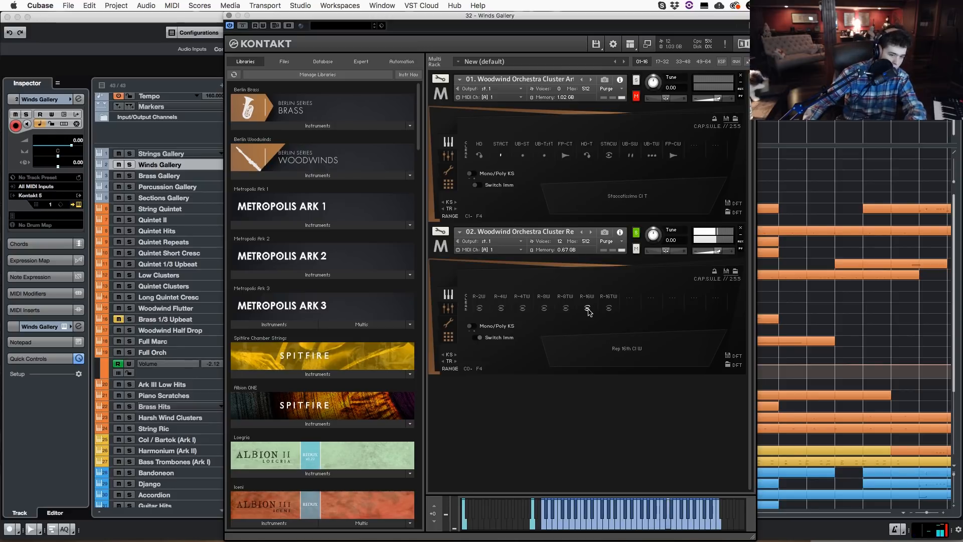
click(566, 308)
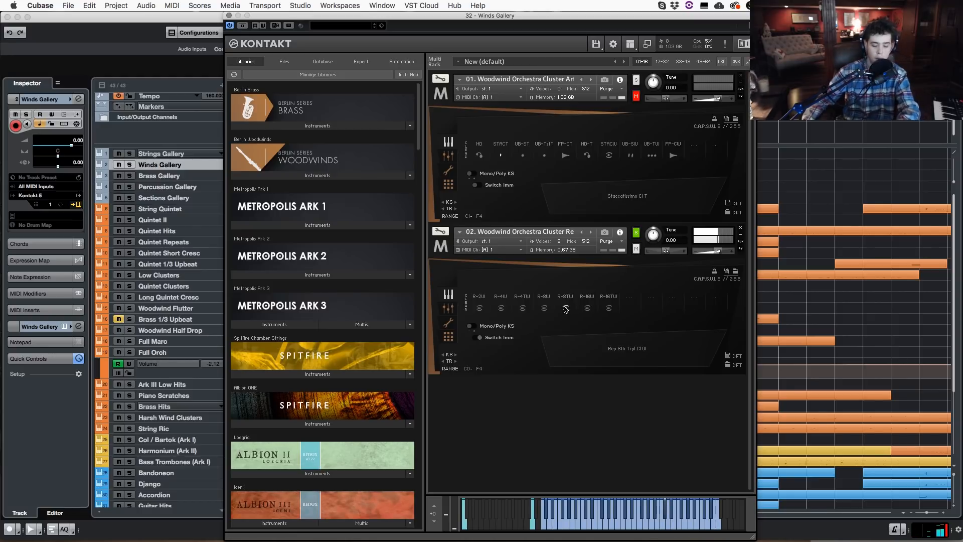
click(481, 309)
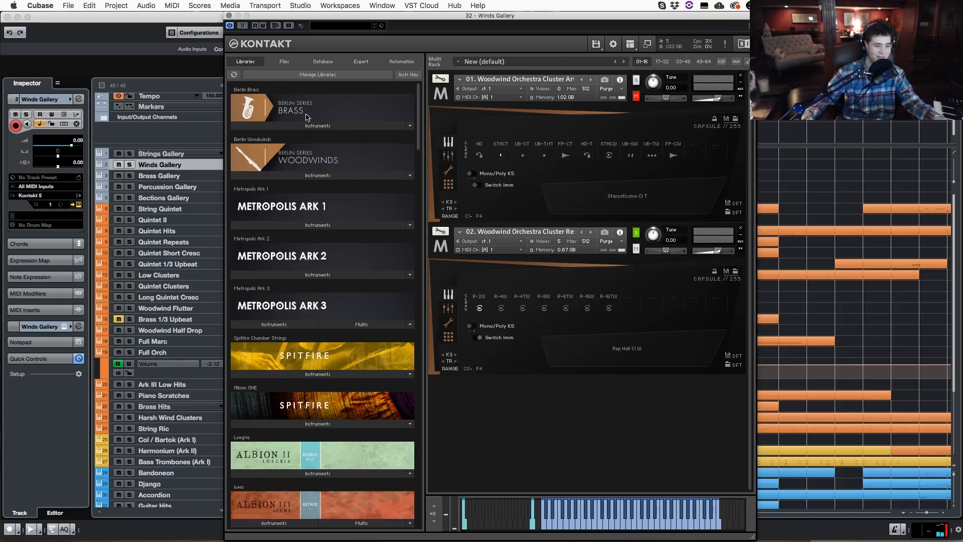
- Close the Winds Gallery instrument and open the Brass Gallery track's Kontakt instance
click(228, 16)
click(228, 177)
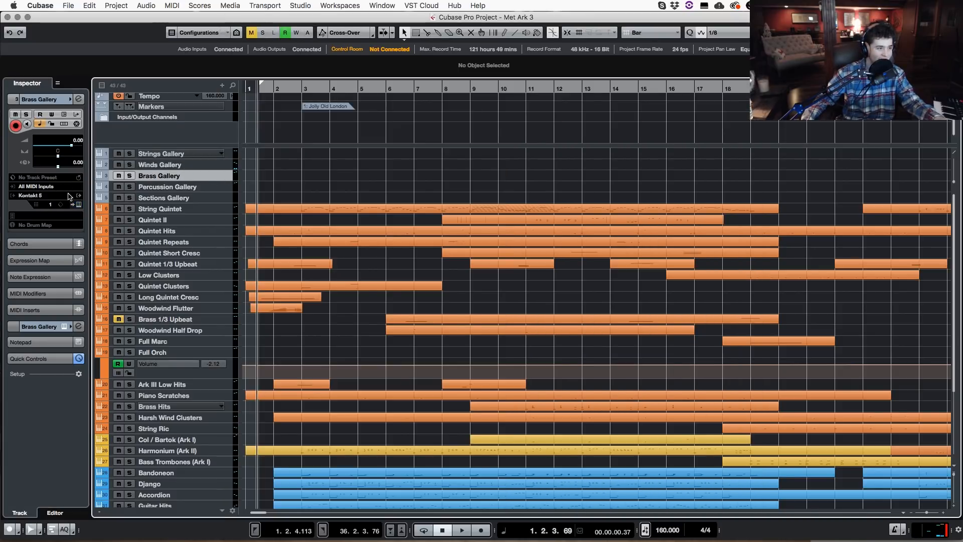
key(e)
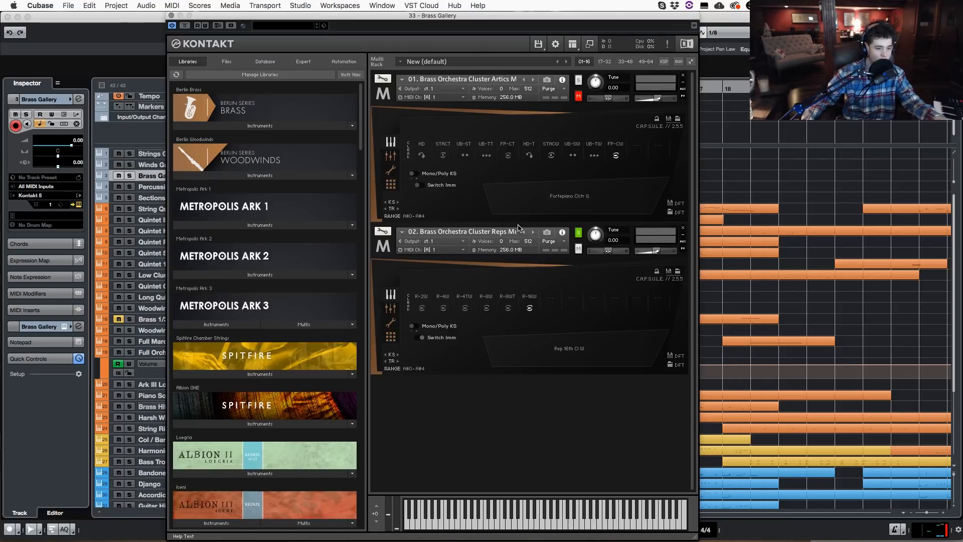
- Audition the brass orchestra's quarter triplet and half-note cluster repetitions, and solo the Brass Orchestra Cluster Artics Multi to hear its fortepiano cluster
click(465, 309)
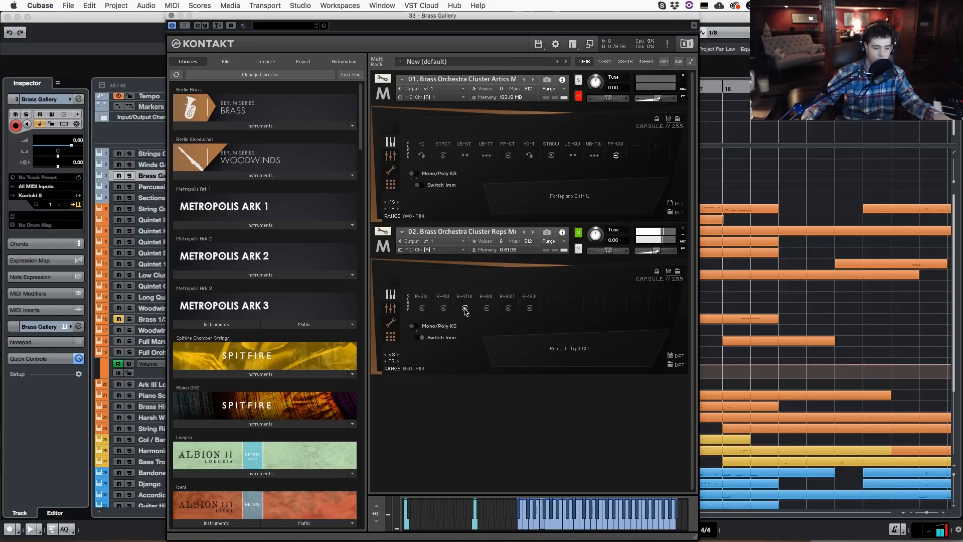
click(422, 308)
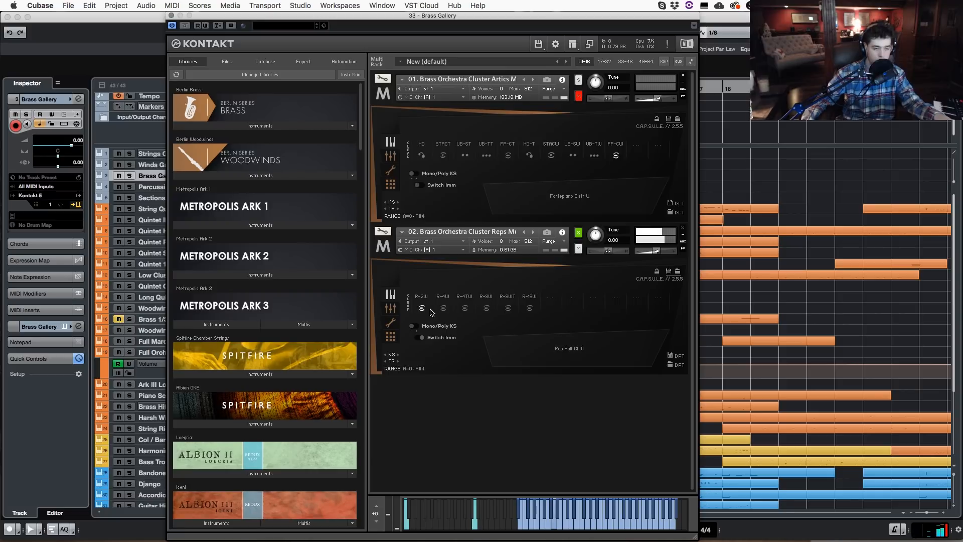
click(580, 234)
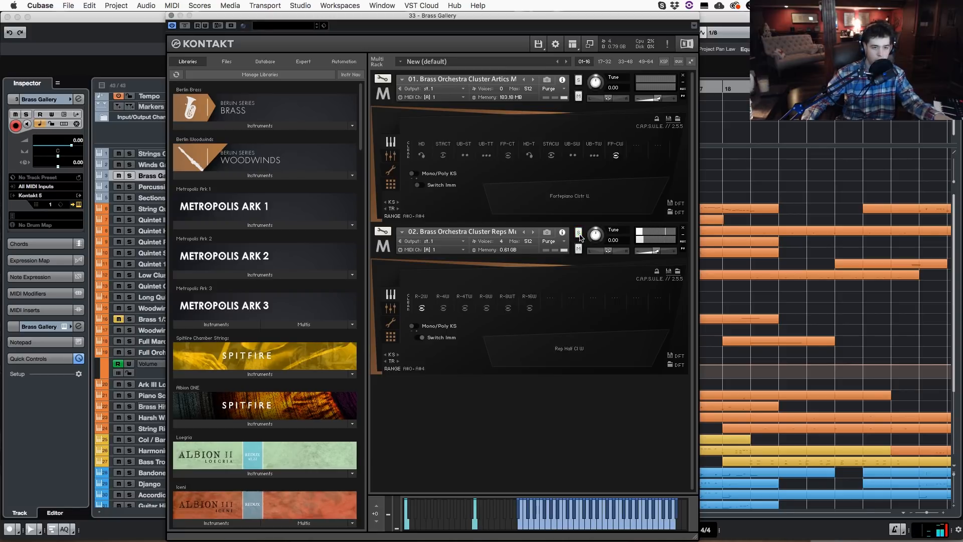
click(579, 80)
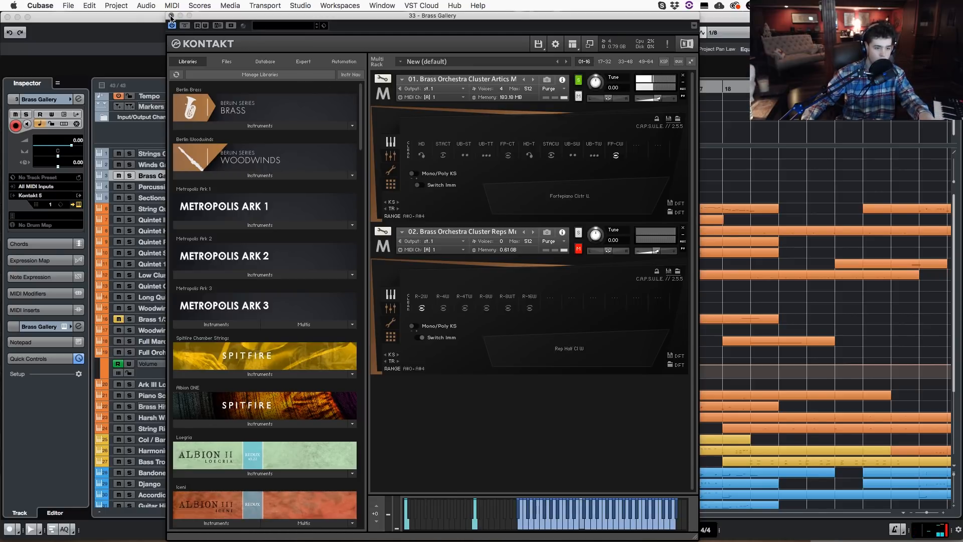
- Switch to the Percussion Gallery instrument and load Low Drum Ensemble 1 from the Percussion Ensembles folder of District II
click(171, 16)
click(234, 187)
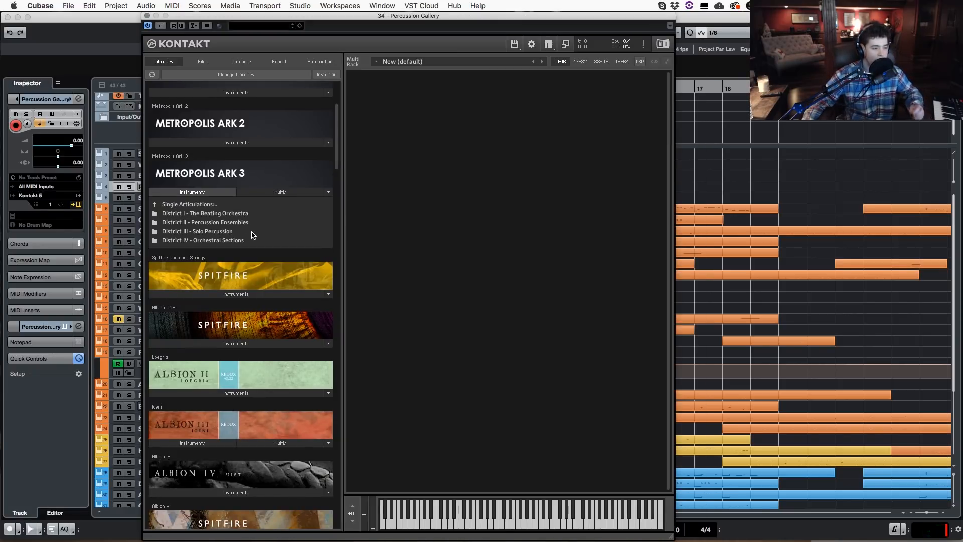
click(219, 224)
click(219, 206)
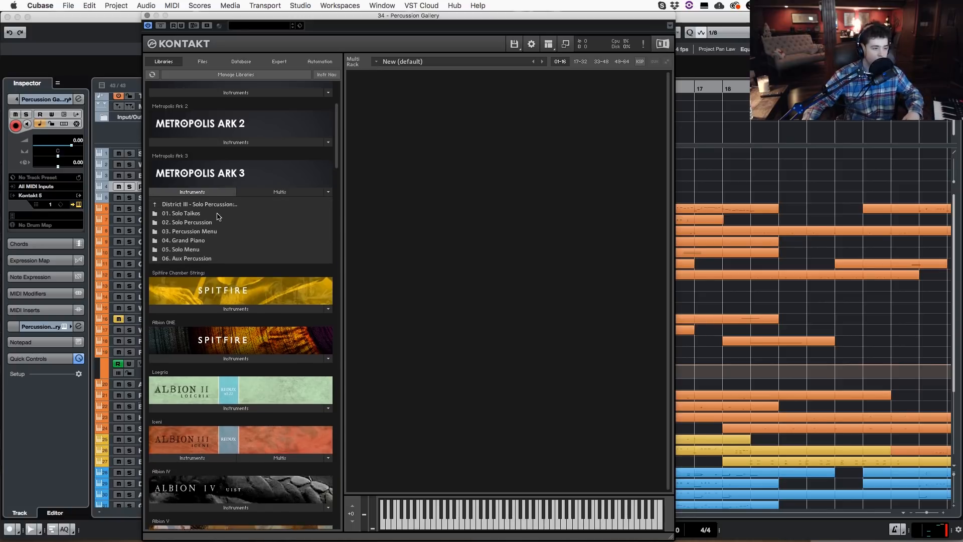
click(216, 223)
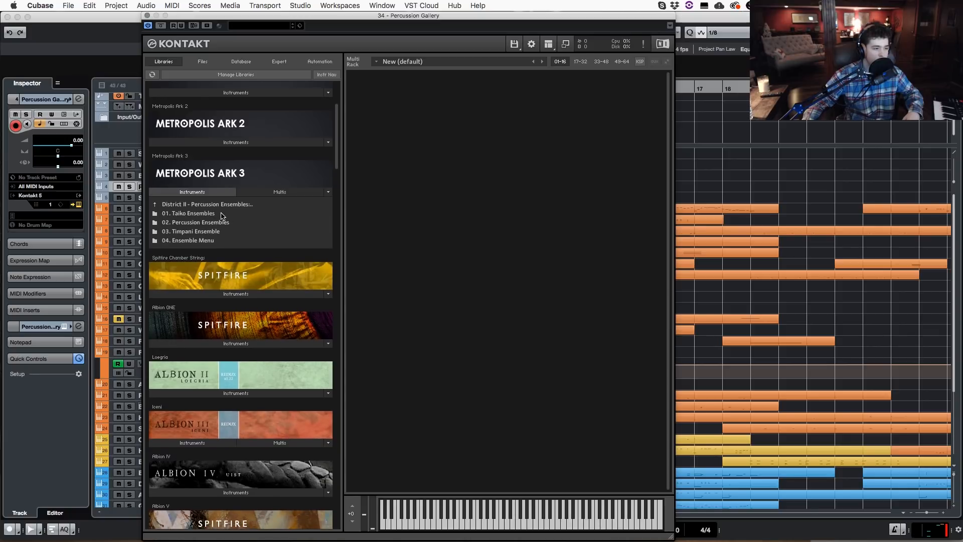
double_click(221, 223)
double_click(221, 214)
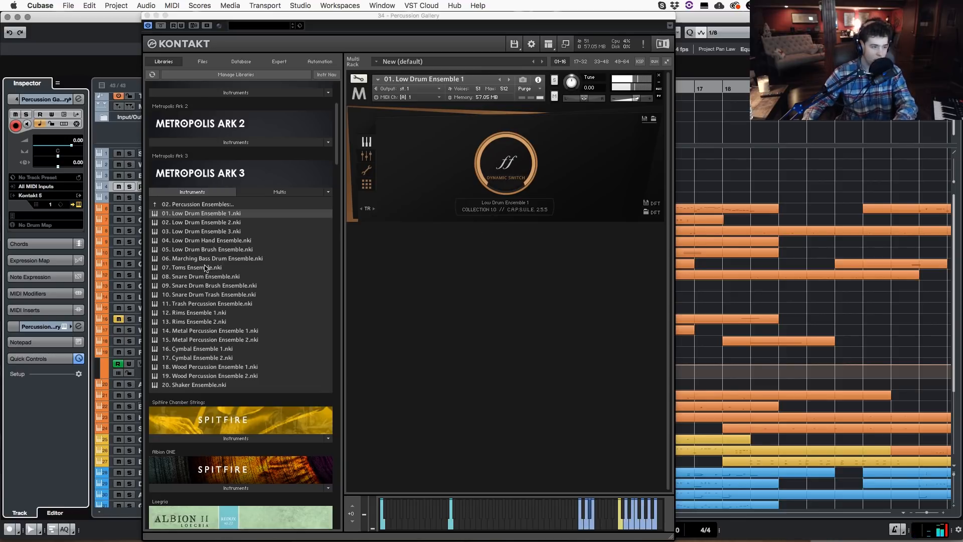
- Load and audition the Toms Ensemble, Low Drum Hand Ensemble and Marching Bass Drum Ensemble in turn, each replacing the loaded patch
drag(208, 267, 566, 176)
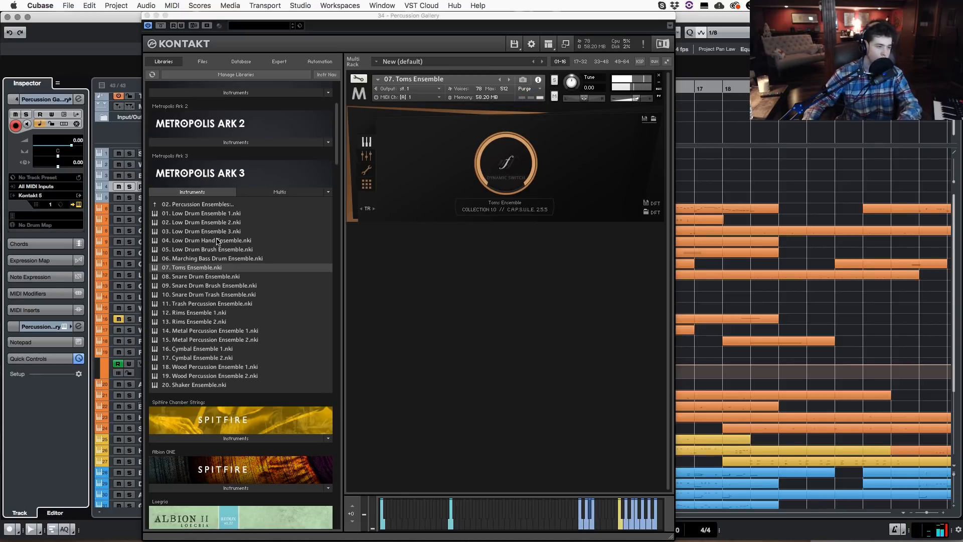
drag(216, 240, 558, 122)
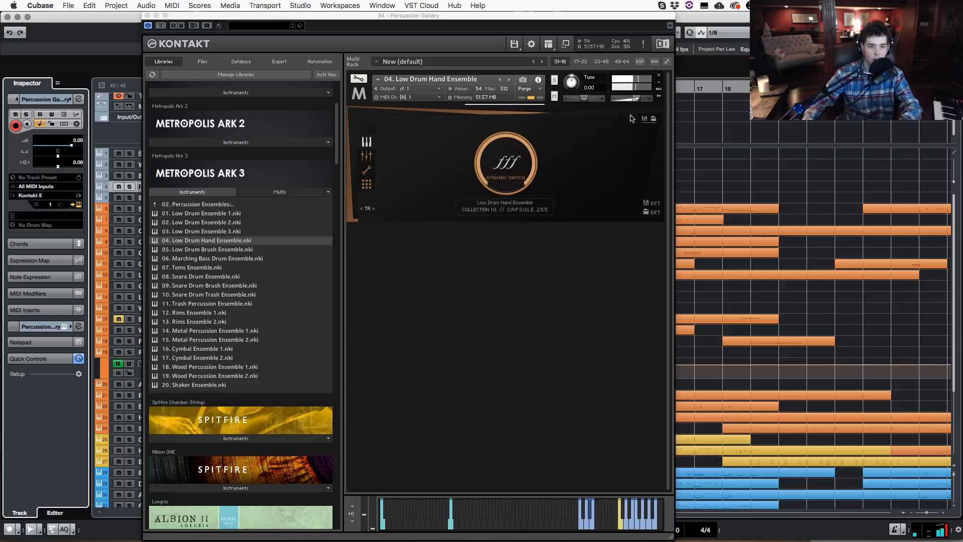
click(225, 259)
drag(225, 260, 489, 172)
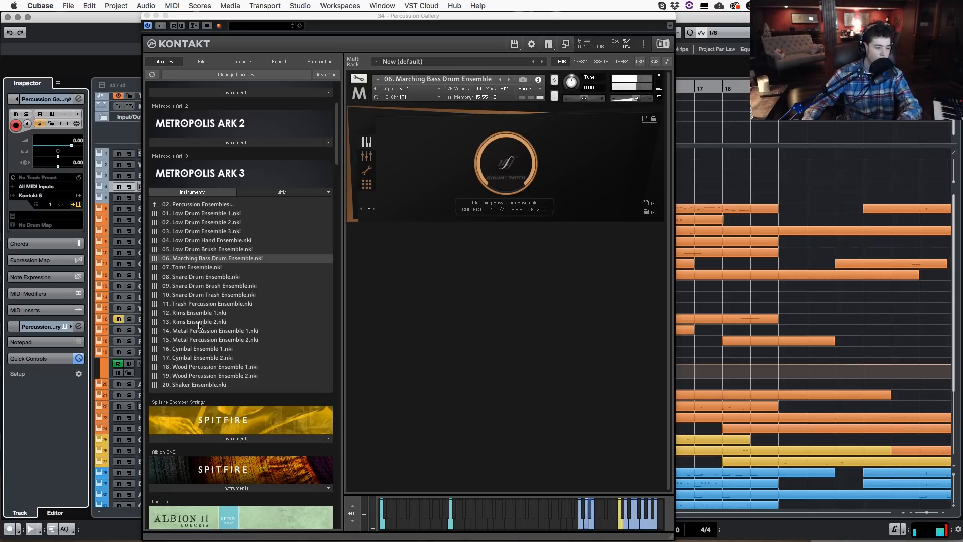
- Replace the loaded patch with the Snare Drum Brush Ensemble and the Trash Percussion Ensemble in turn, auditioning each
drag(201, 287, 476, 156)
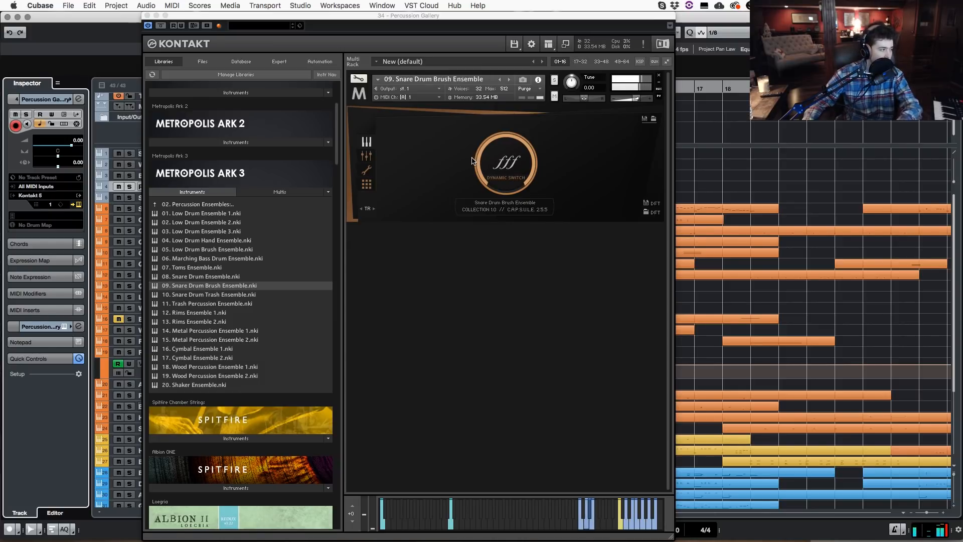
drag(229, 304, 455, 191)
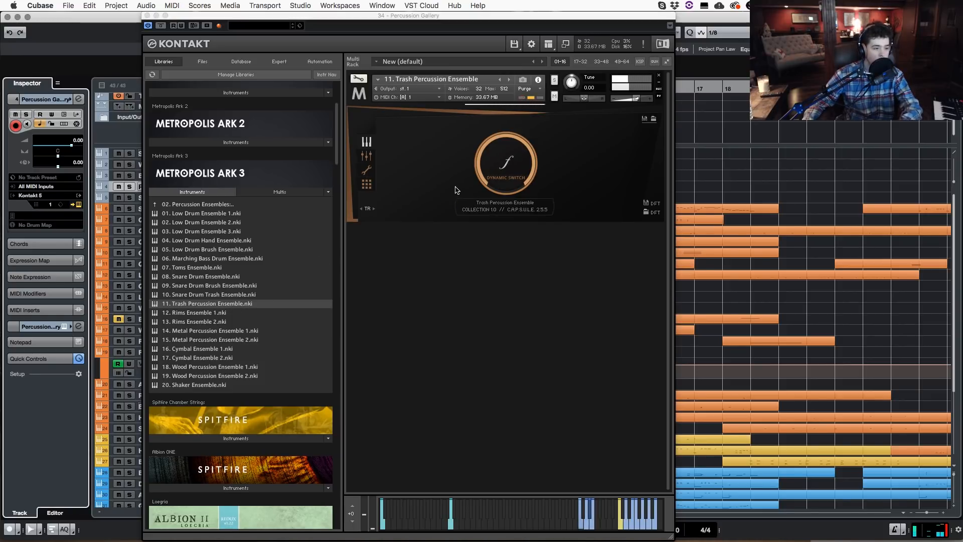
key(super+Tab)
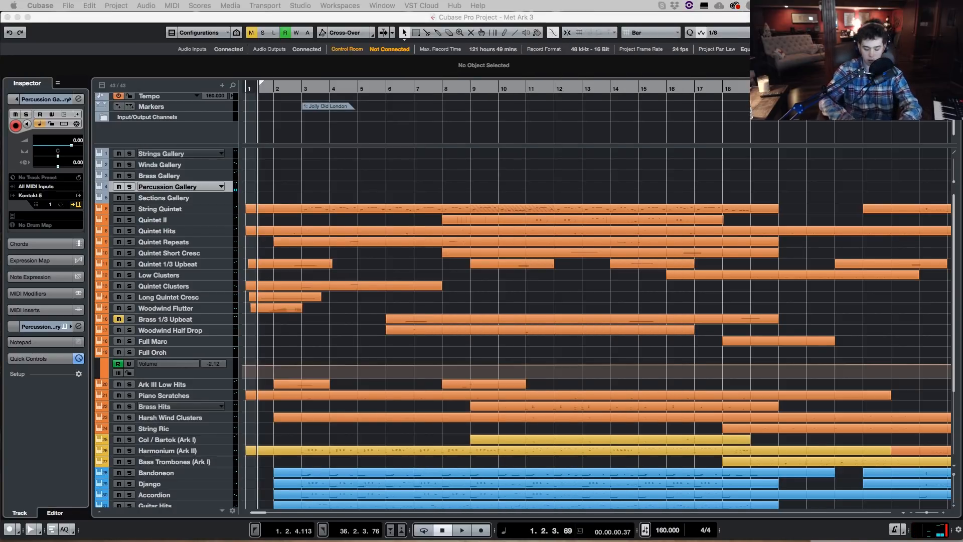
click(739, 138)
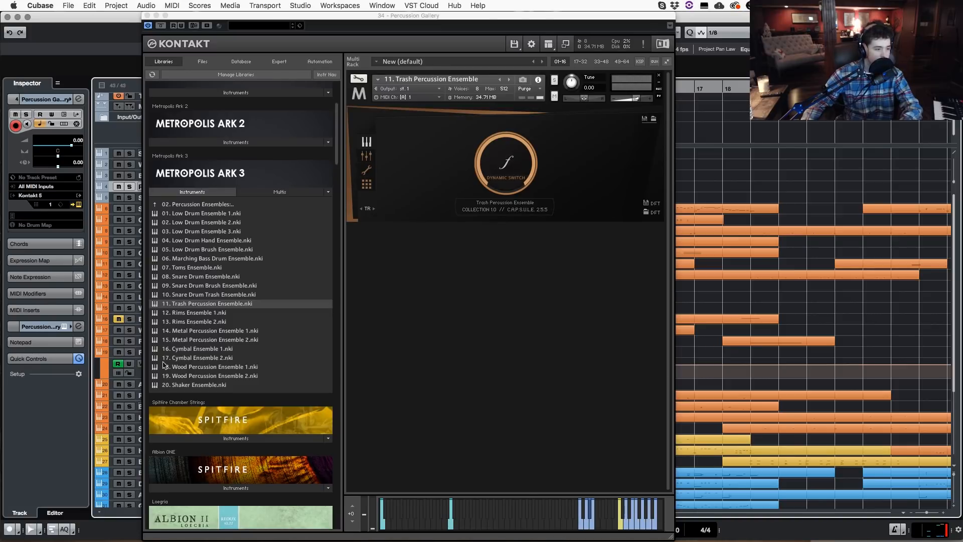
- Replace the Trash Percussion Ensemble with Wood Percussion Ensemble 2 and audition it
click(179, 379)
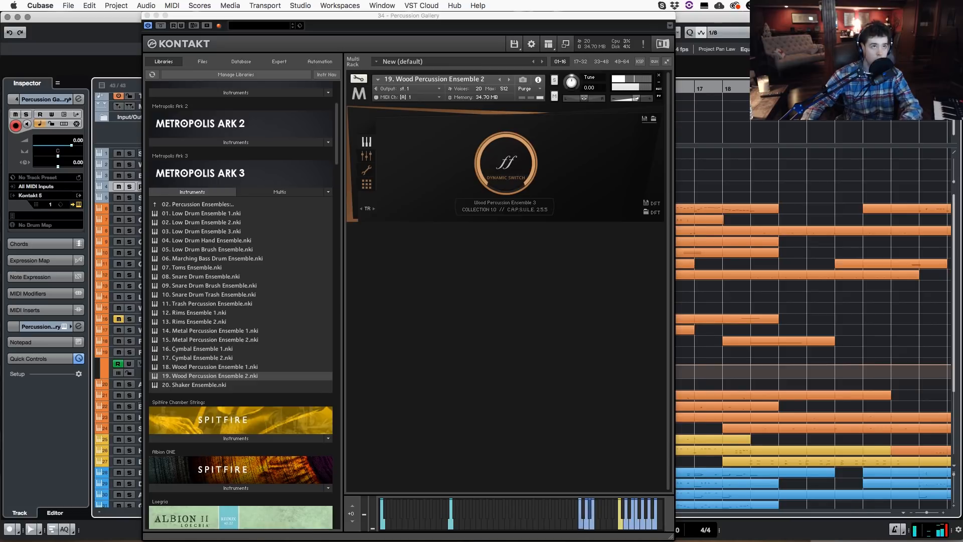
key(super+Tab)
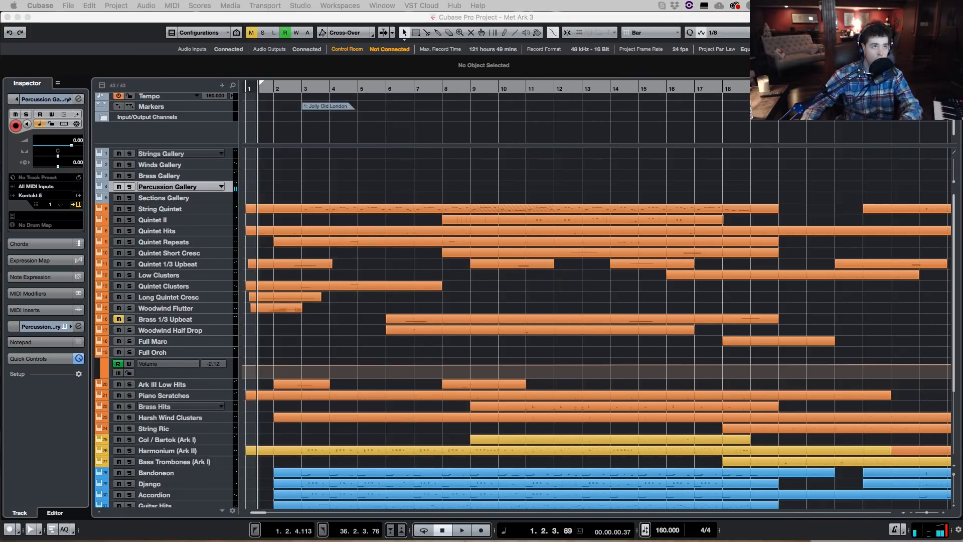
click(619, 179)
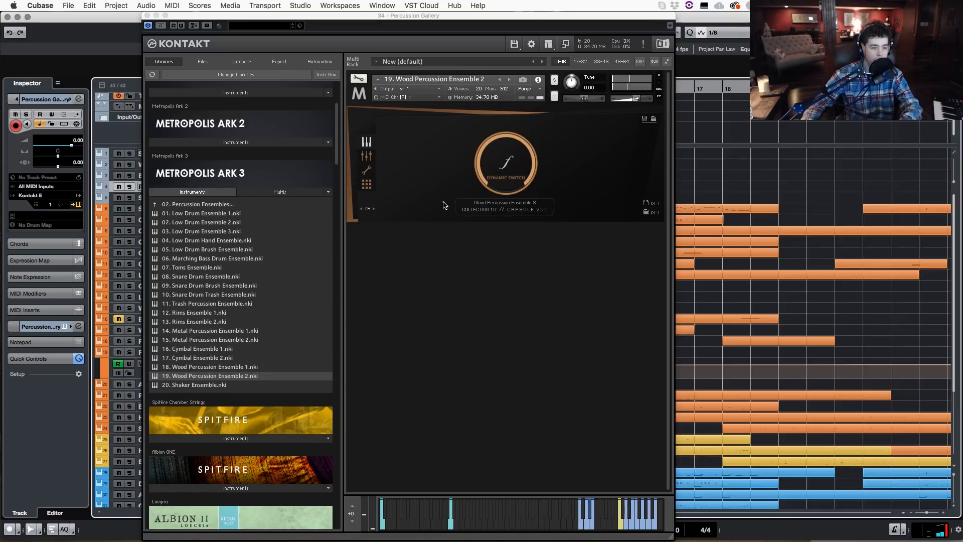
- Load XXXL Odaiko 150cm from the Solo Taikos folder of District III - Solo Percussion and audition it
double_click(202, 206)
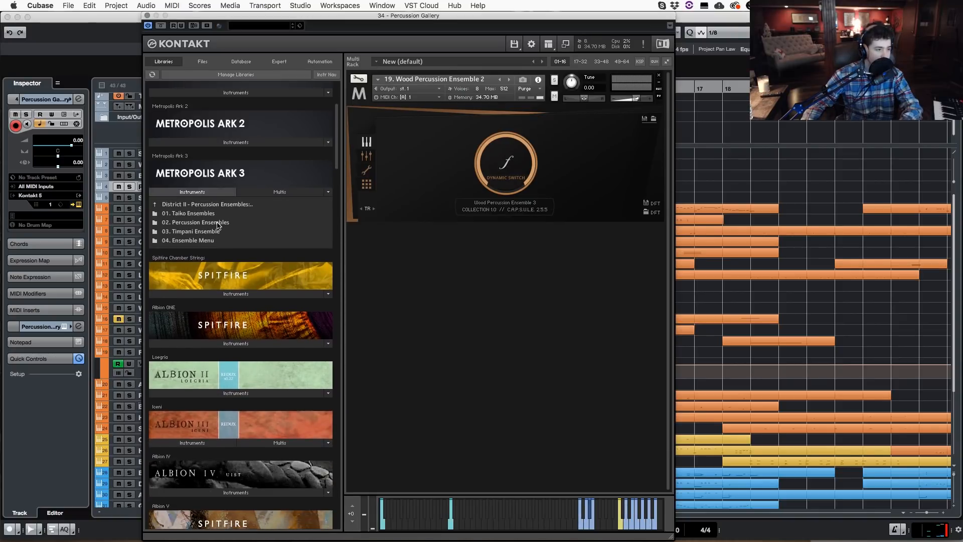
double_click(198, 204)
double_click(217, 231)
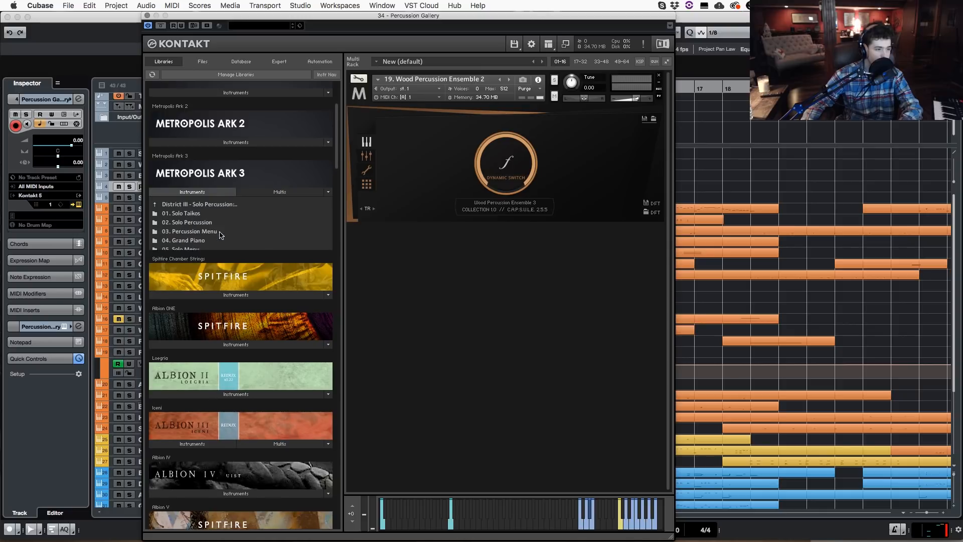
double_click(207, 215)
double_click(207, 215)
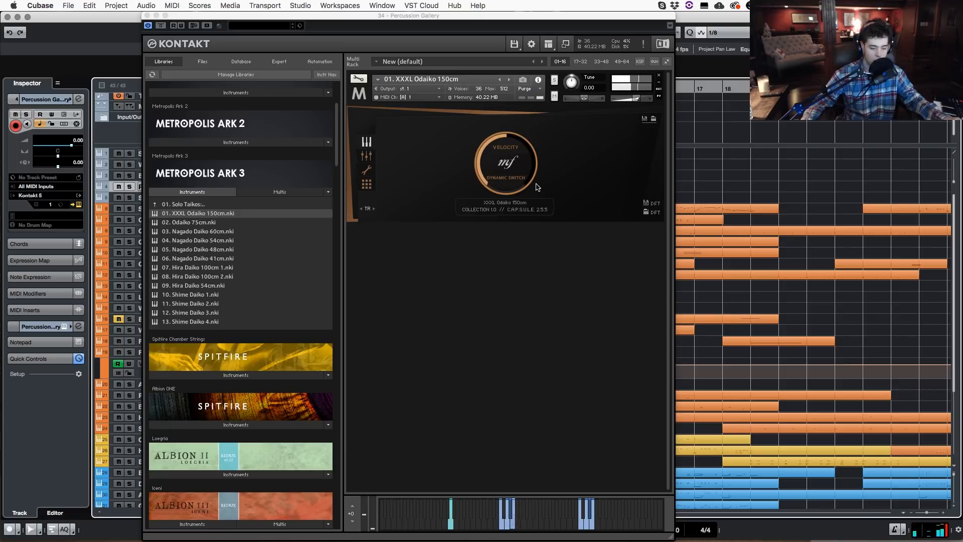
- Load and audition the solo taikos Odaiko 75cm, Nagado Daiko 48cm and Shime Daiko 1 in turn
click(508, 80)
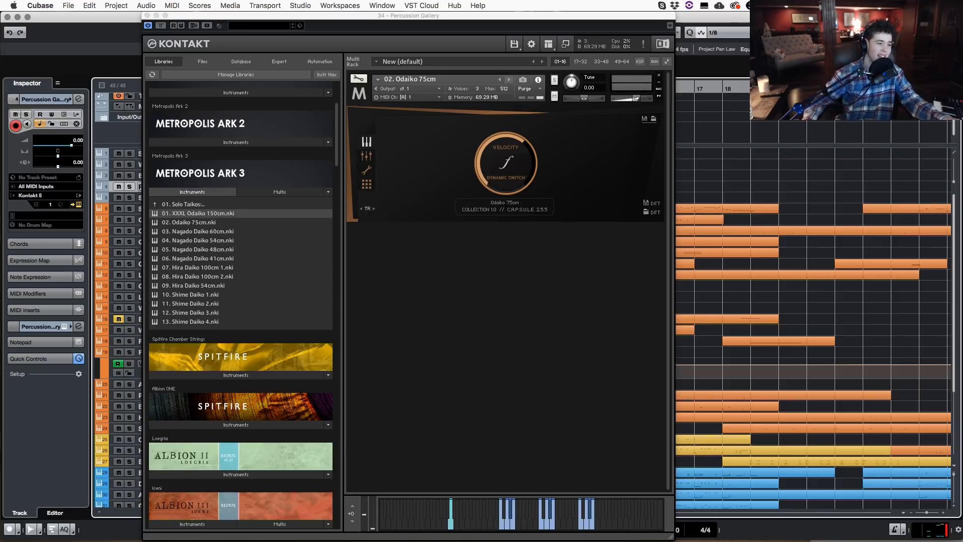
double_click(202, 250)
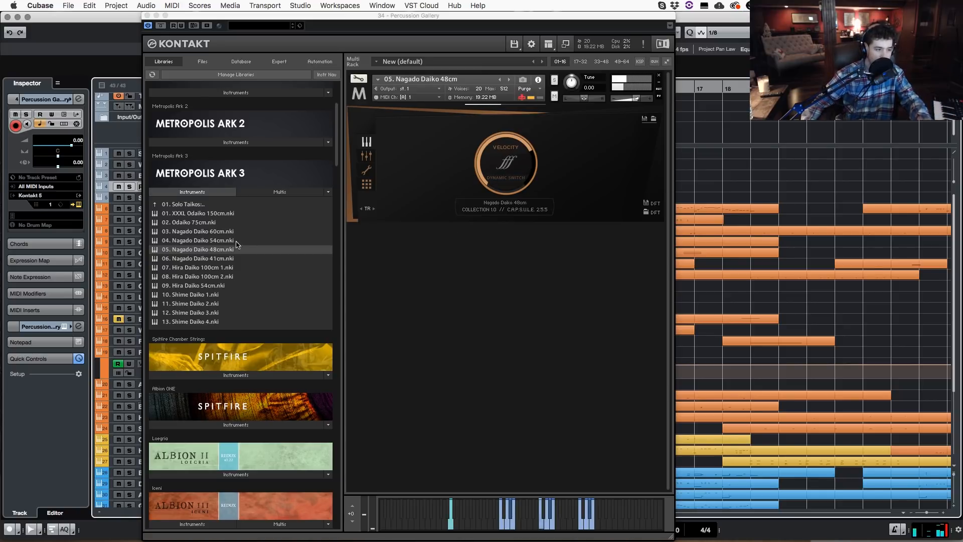
double_click(198, 295)
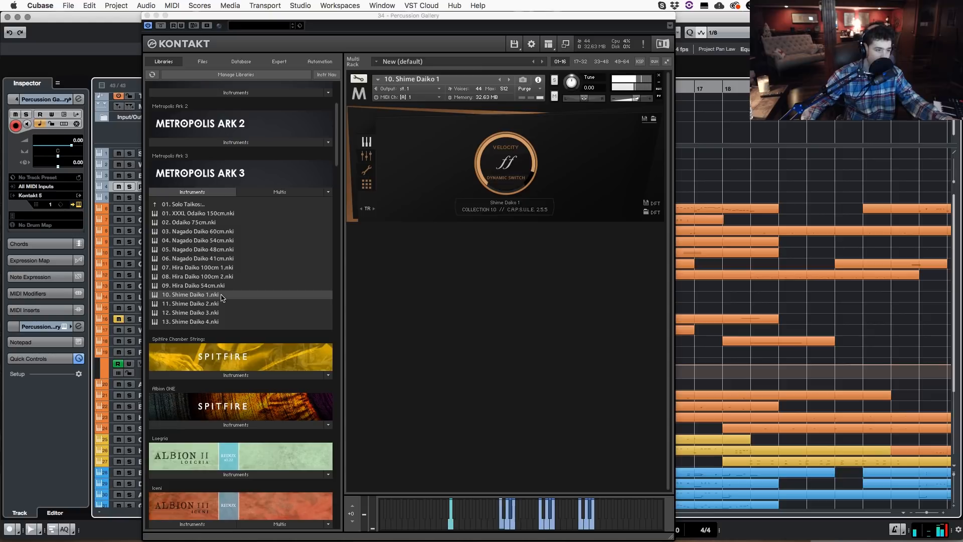
- Audition Shime Daiko 3, and replace it with Piano Staccatissimo from the Grand Piano folder of District III
double_click(218, 313)
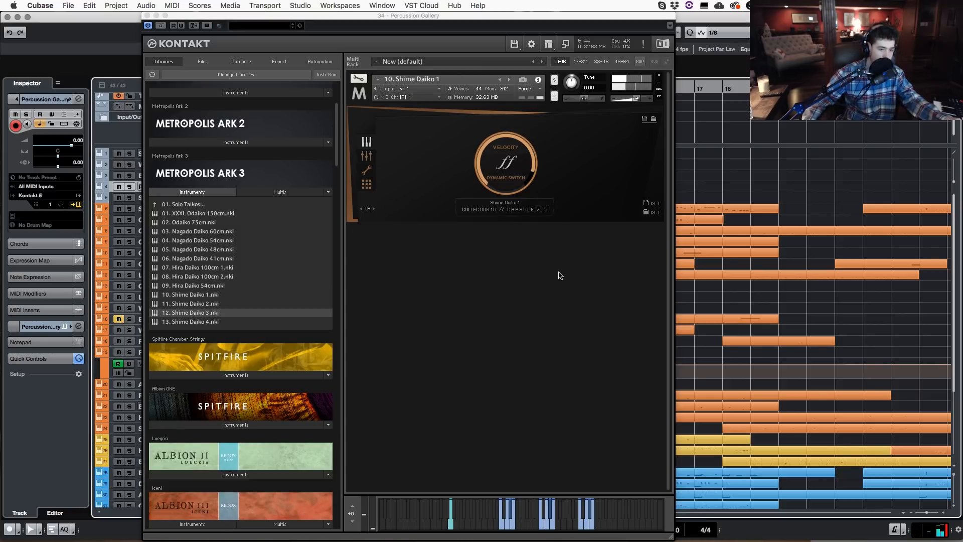
click(185, 204)
double_click(204, 240)
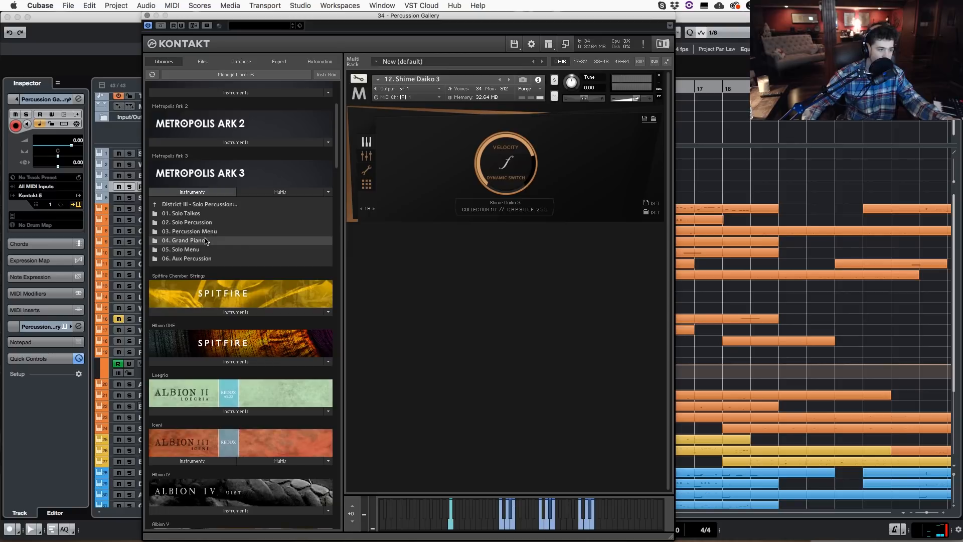
drag(205, 214, 556, 146)
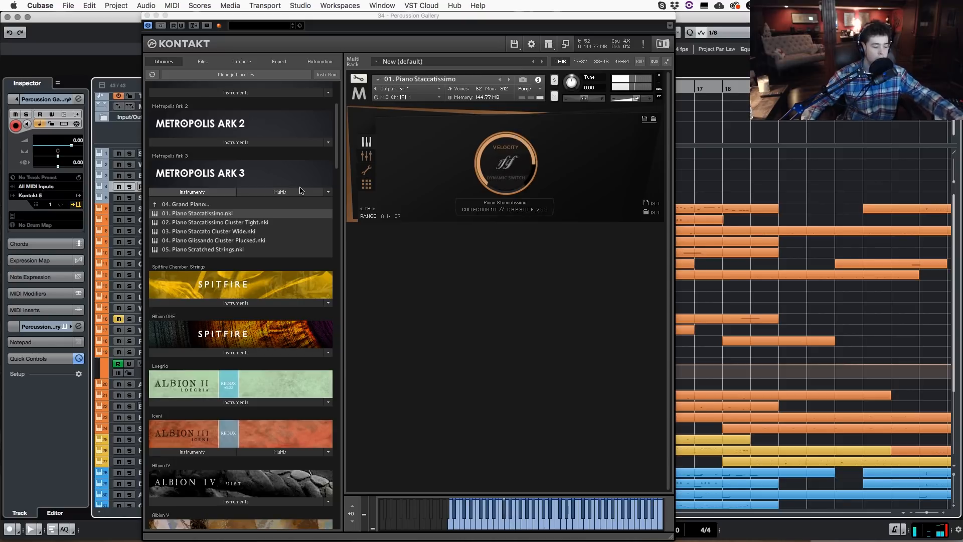
- Load and audition Piano Staccatissimo Cluster Tight, Piano Glissando Cluster Plucked and Piano Scratched Strings in turn
double_click(244, 222)
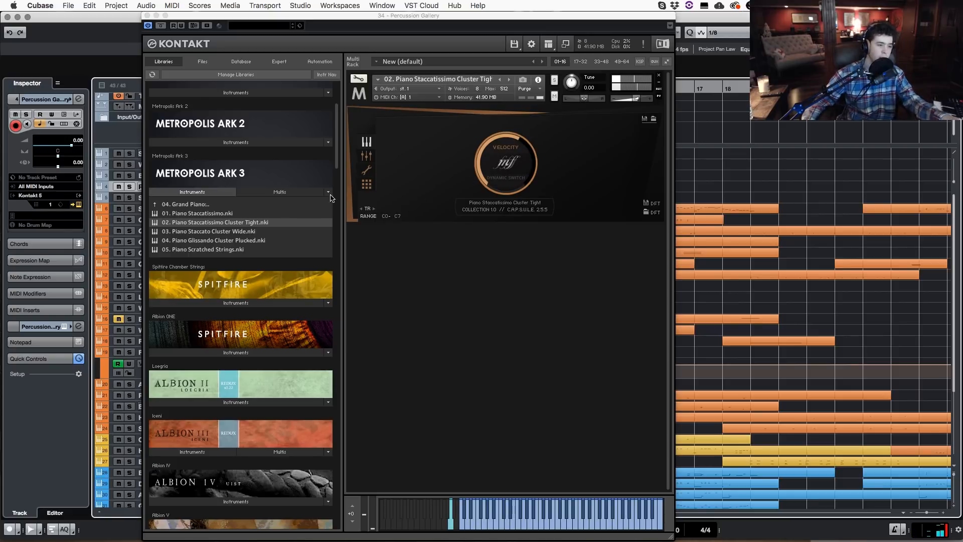
double_click(258, 240)
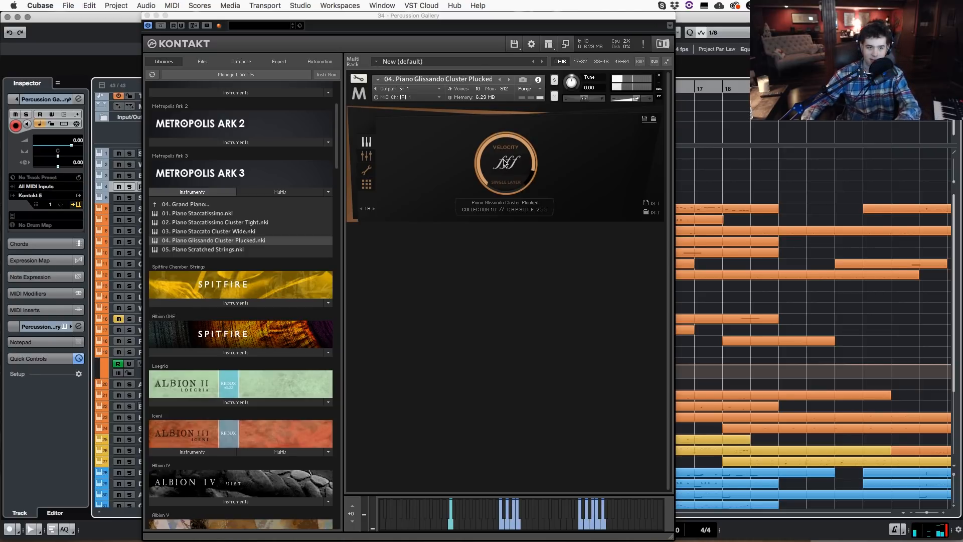
double_click(195, 250)
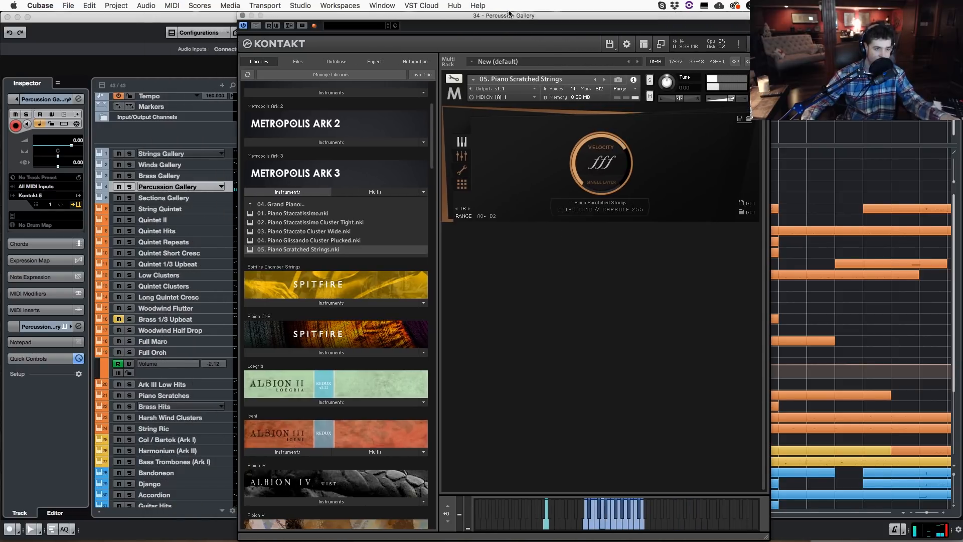
drag(414, 16, 509, 16)
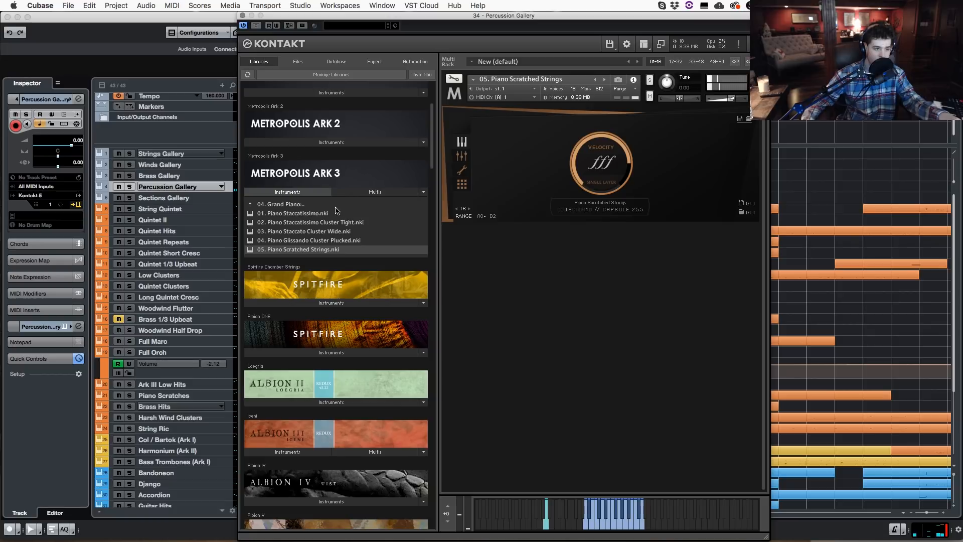
- Replace the piano patch with the Stick Ensemble from the Aux Percussion folder and audition it
click(316, 206)
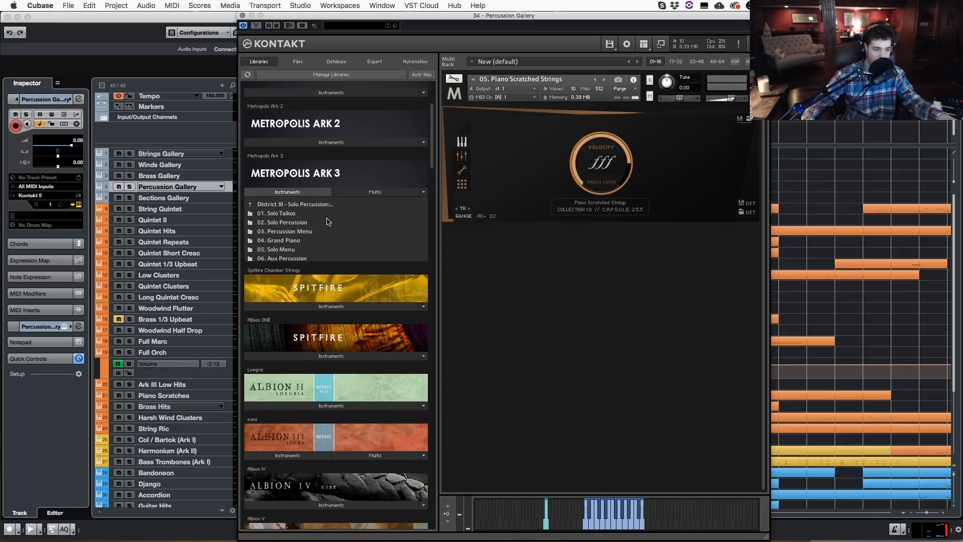
click(292, 259)
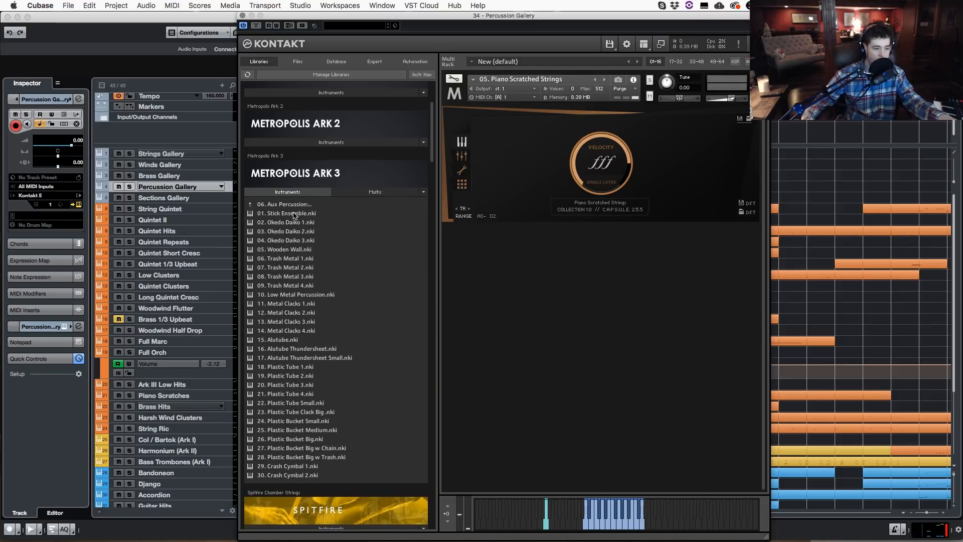
double_click(292, 214)
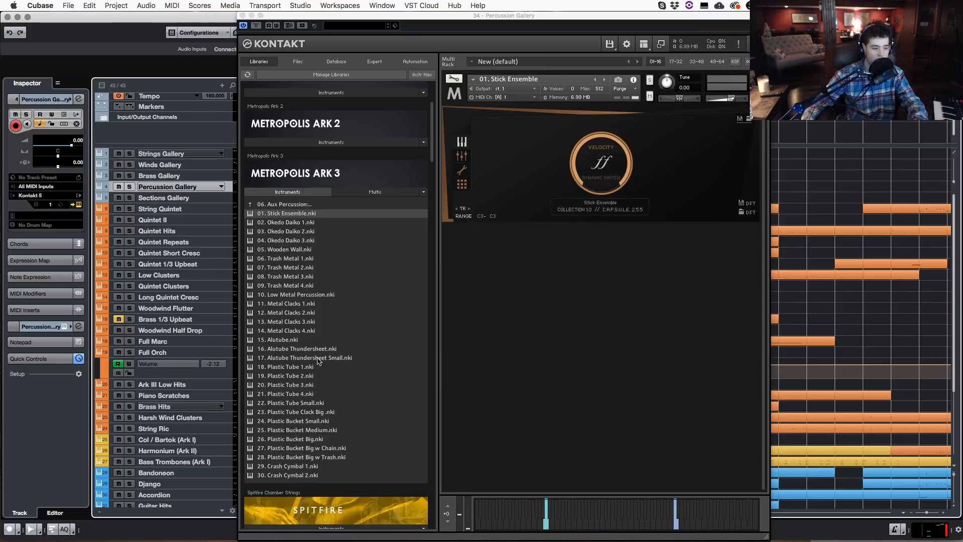
- Load and audition the auxiliary percussion patches Plastic Tube 1, Trash Metal 1 and Plastic Tube Clack Big in turn
click(289, 366)
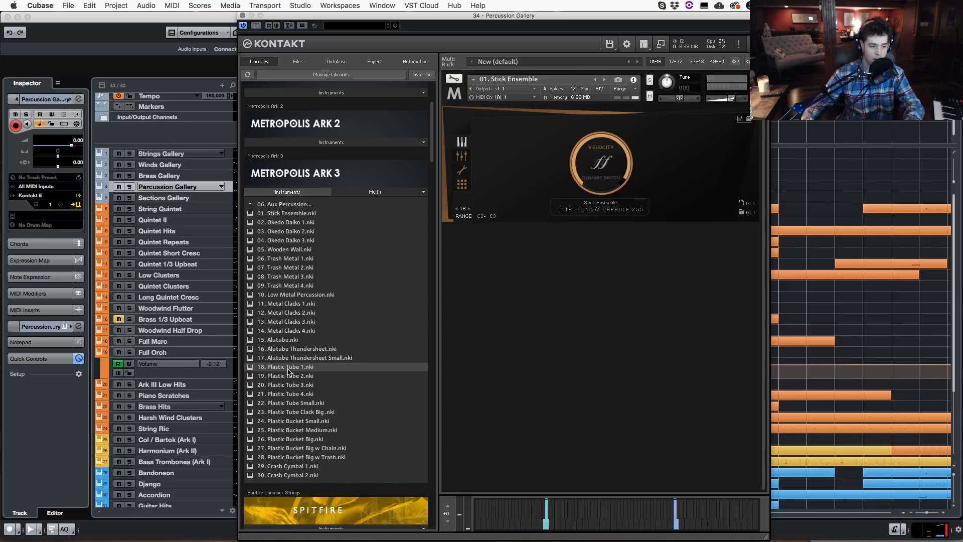
drag(288, 369, 625, 142)
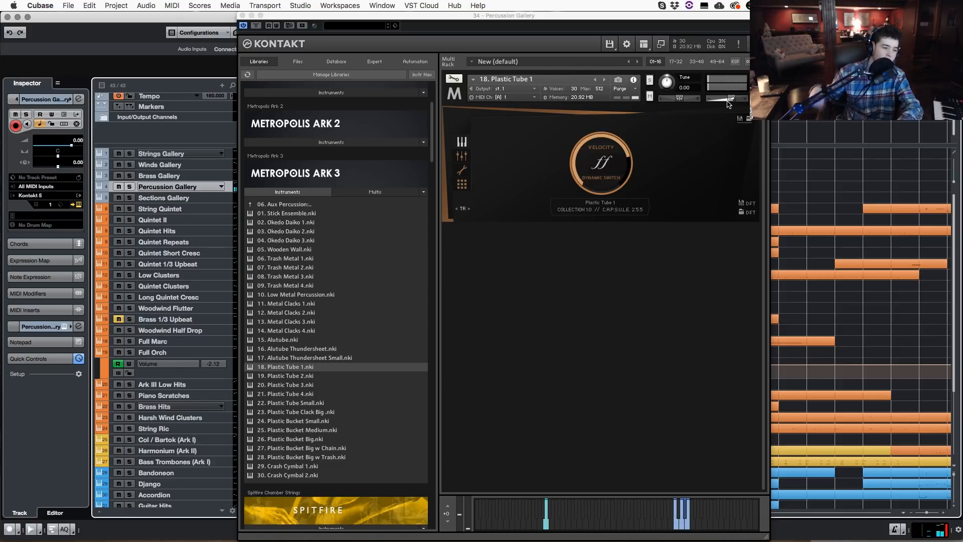
double_click(324, 258)
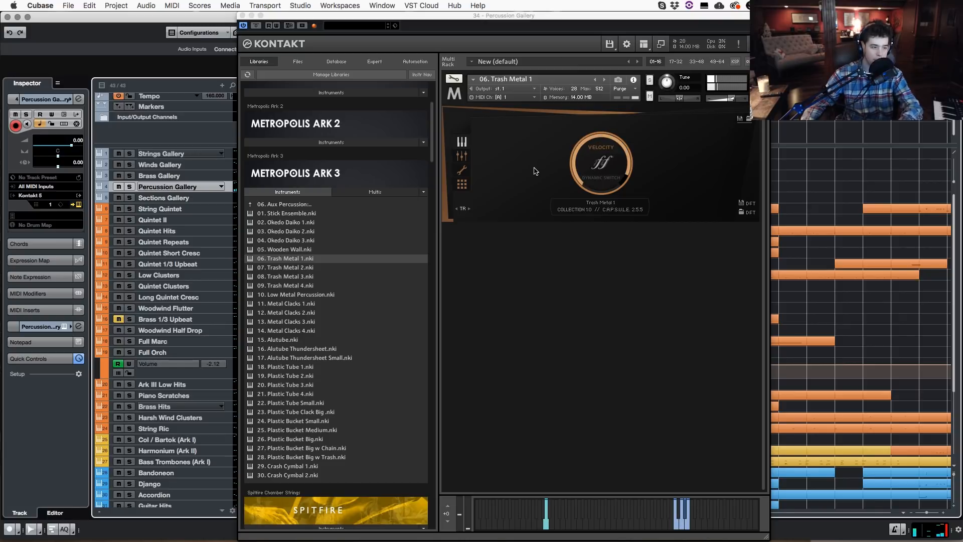
click(308, 408)
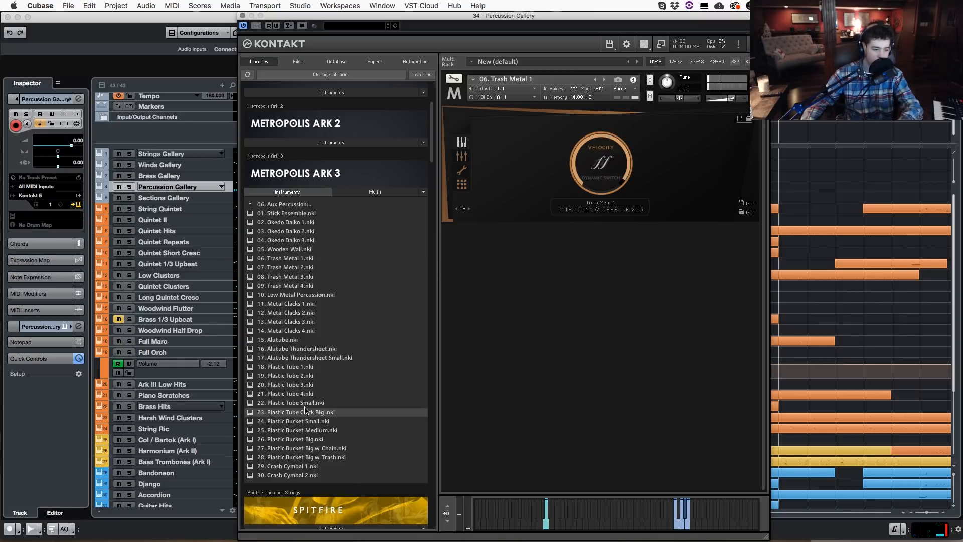
double_click(308, 408)
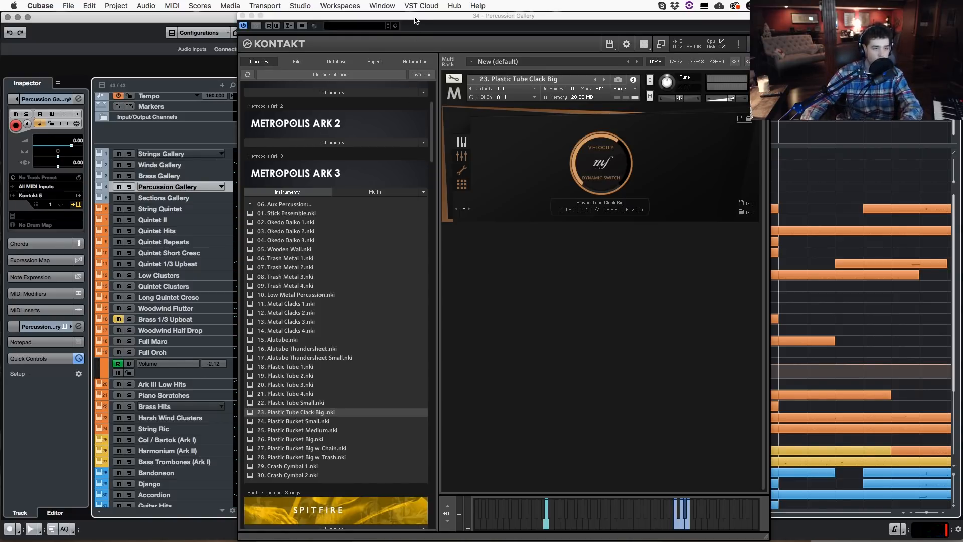
- Switch to the Sections Gallery track's Kontakt instance and open the District IV - Orchestral Sections folder of Metropolis Ark 3
drag(415, 20, 478, 404)
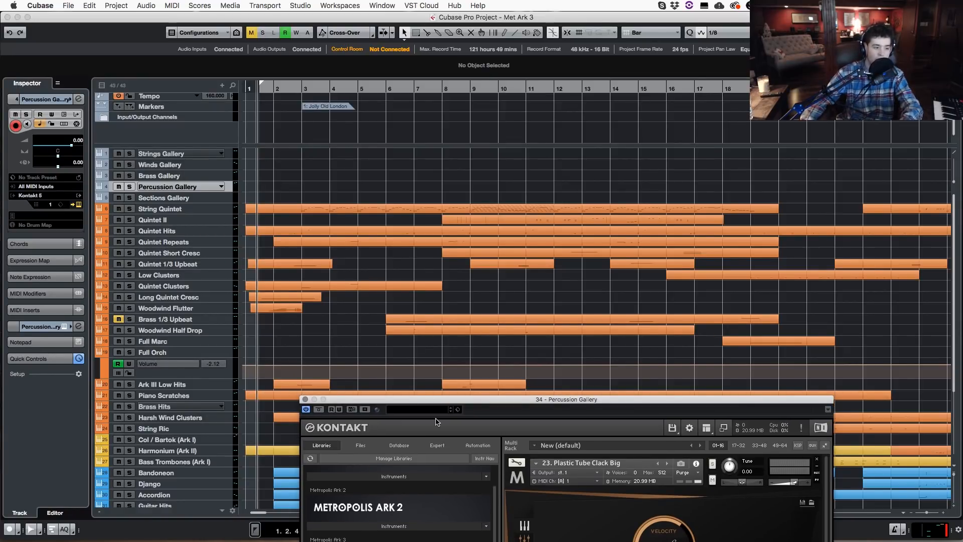
key(Down)
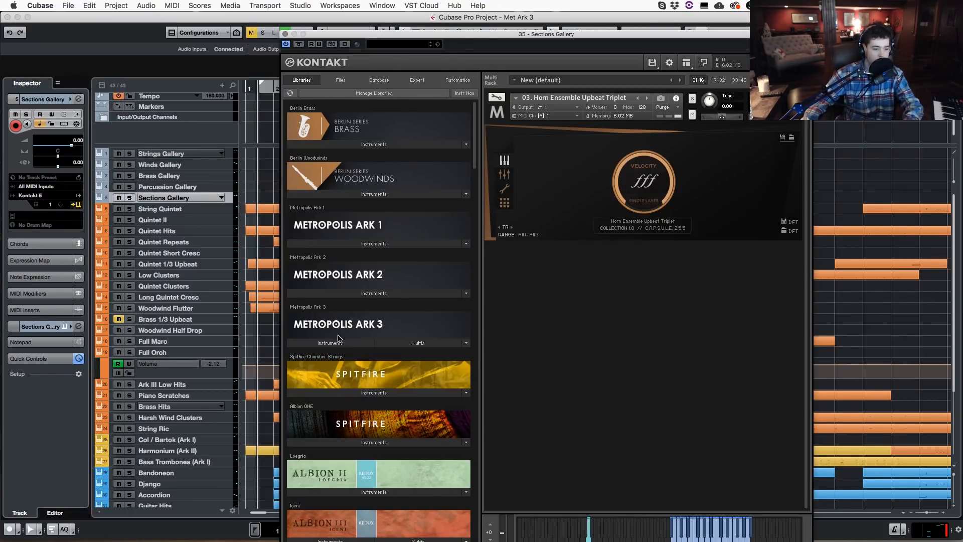
click(339, 341)
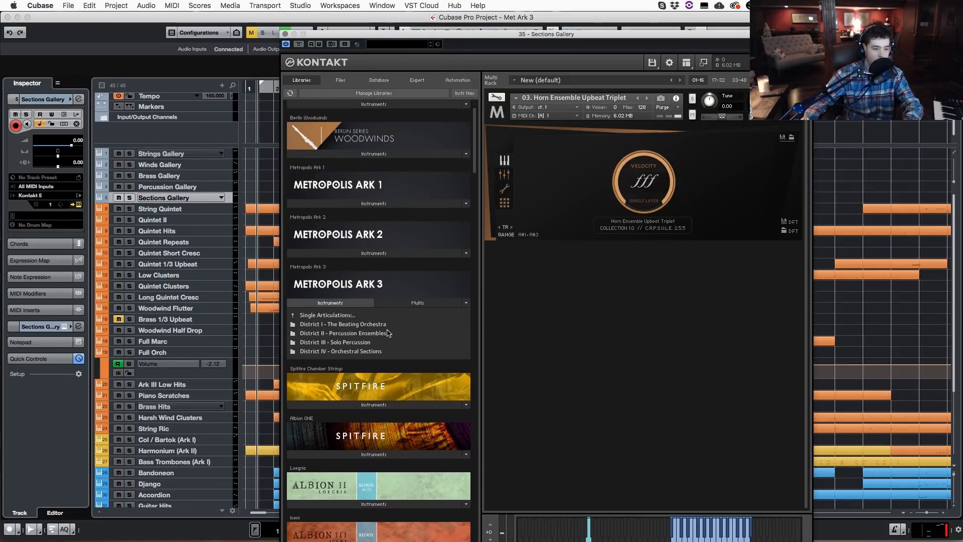
click(357, 351)
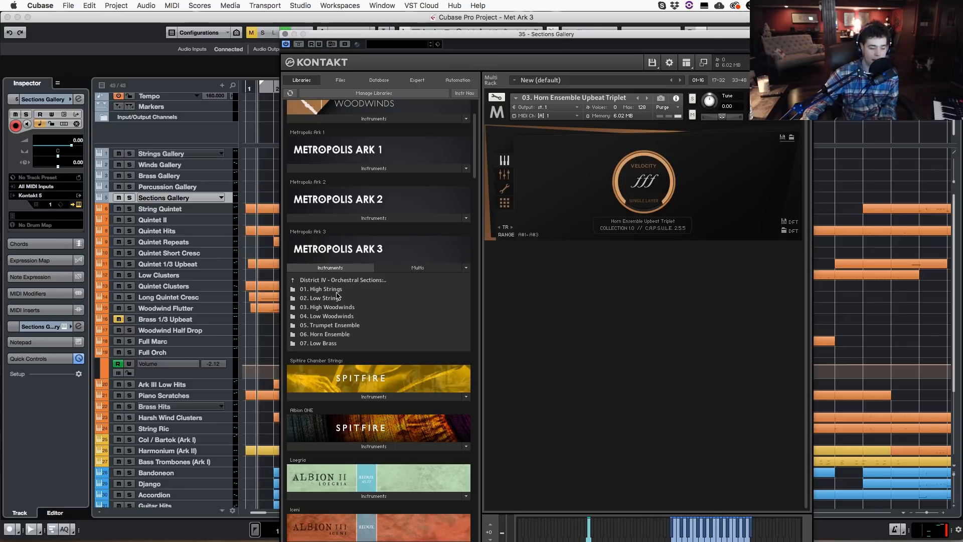
- Load Trumpet Ensemble Staccatissimo from the Trumpet Ensemble folder and audition it
double_click(348, 326)
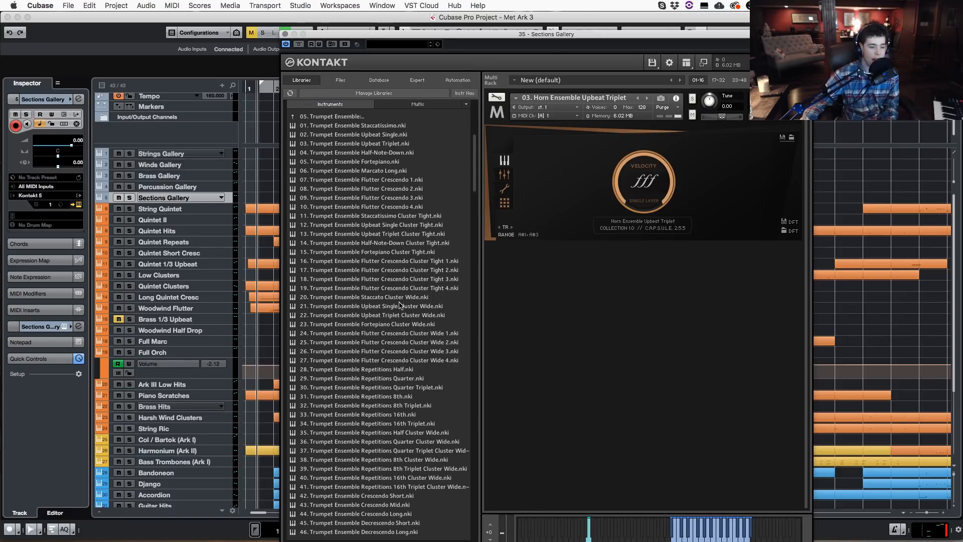
scroll(401, 303, up, 1)
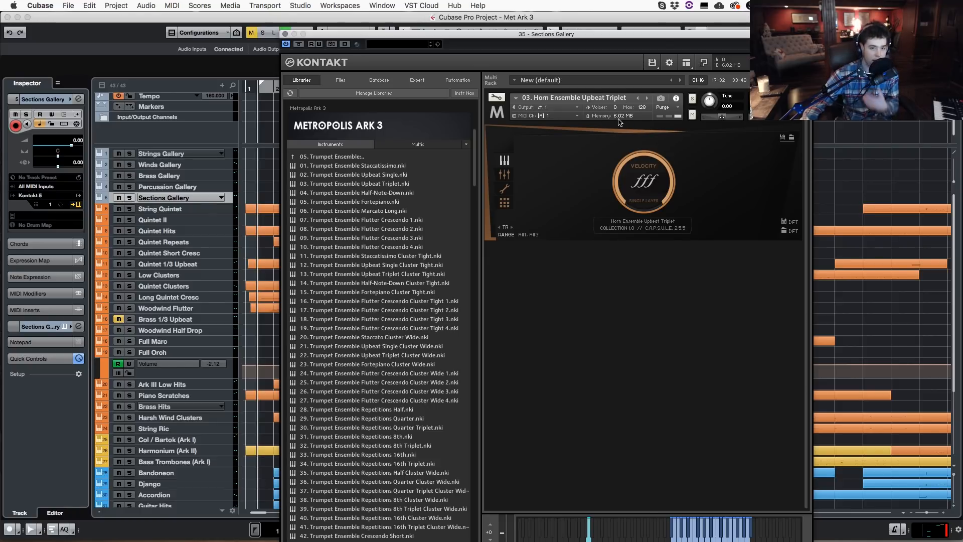
double_click(388, 166)
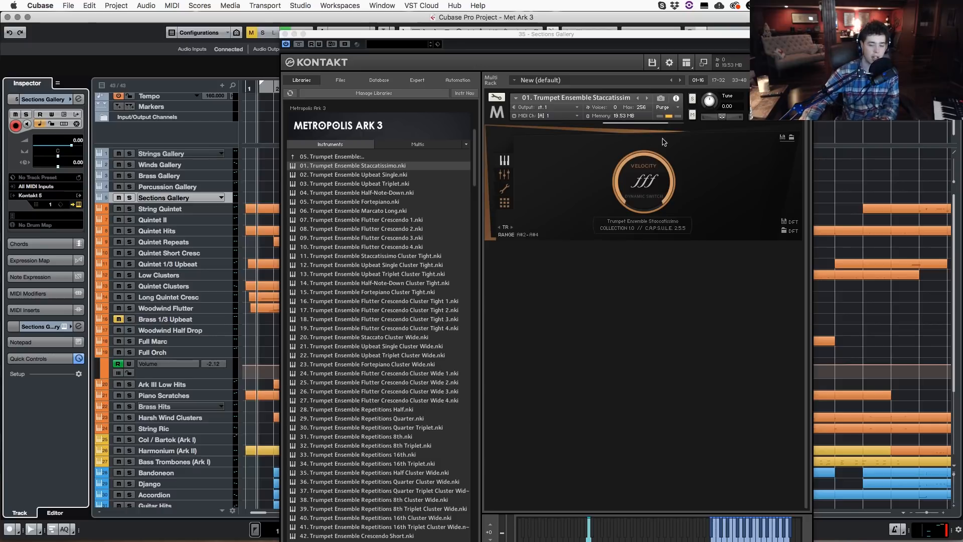
click(773, 121)
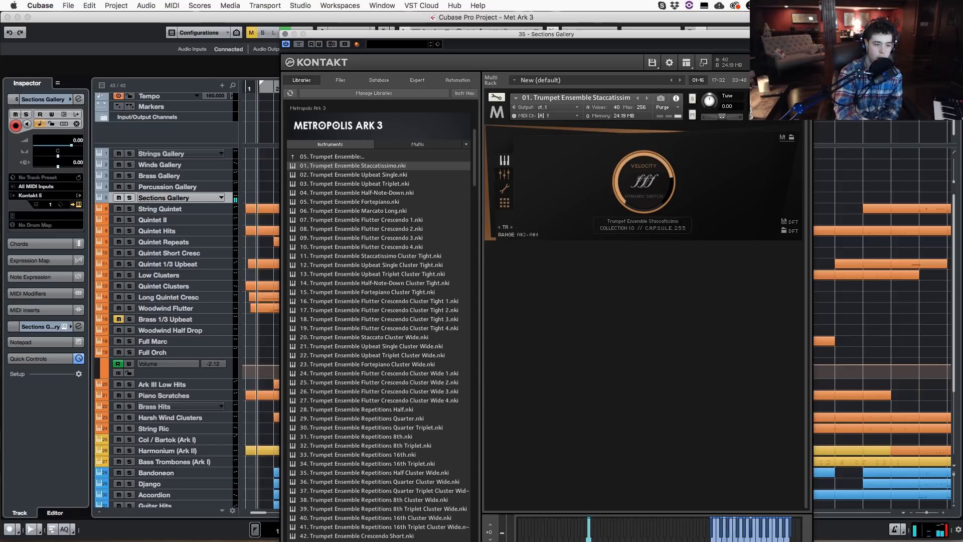
- Replace the trumpet patch with Horn Ensemble Staccatissimo from the Horn Ensemble folder and audition it
click(330, 157)
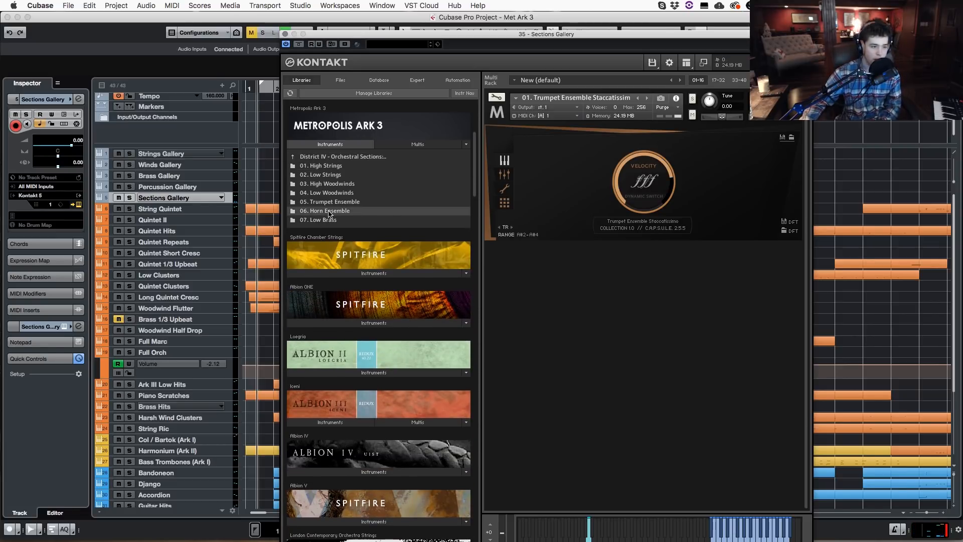
double_click(329, 211)
drag(353, 164, 705, 160)
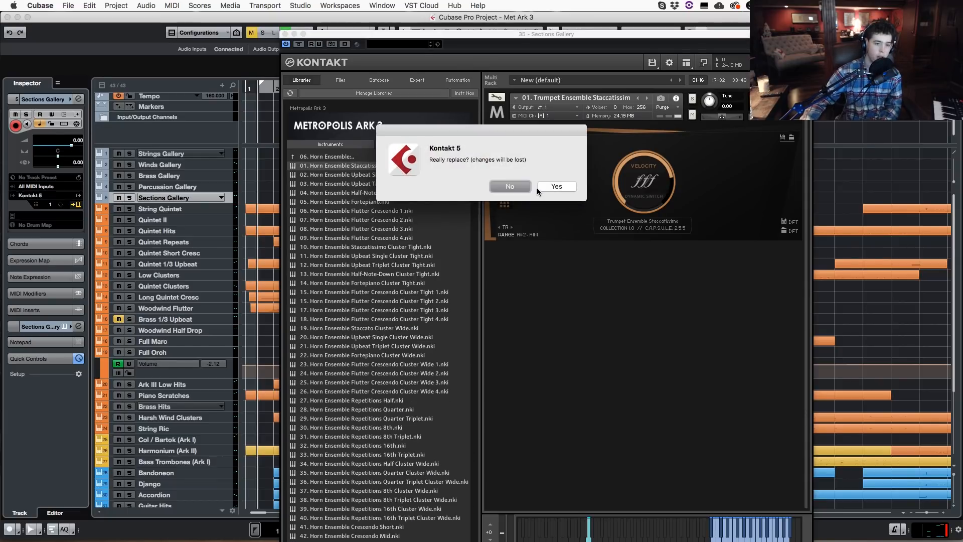
click(542, 189)
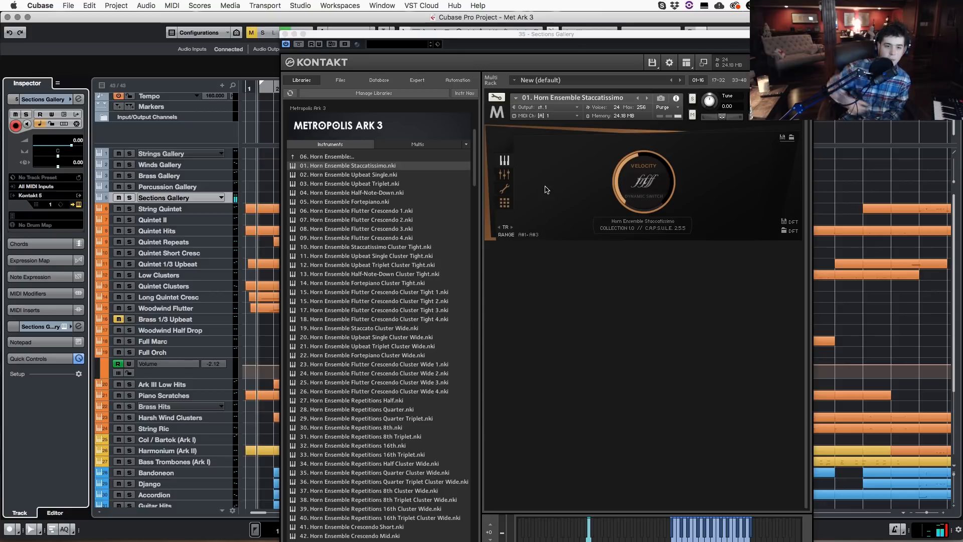
- Examine the patch lists of the Low Woodwinds and Low Brass folders, and return to the list of districts
click(383, 157)
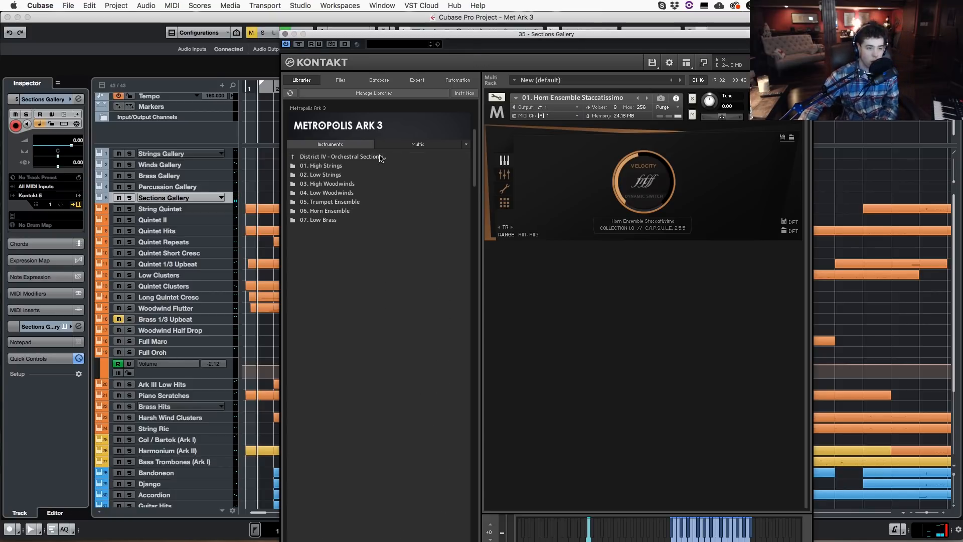
click(331, 195)
scroll(384, 281, down, 2)
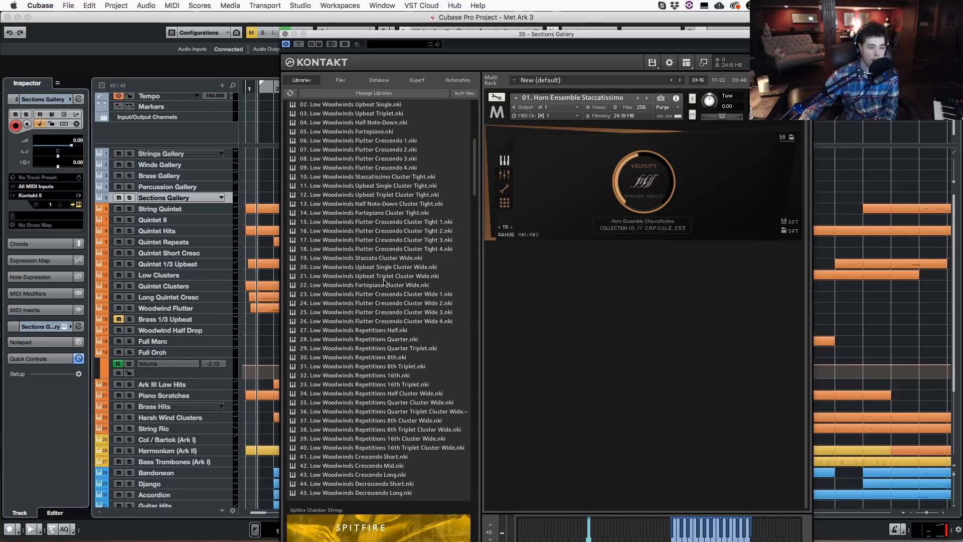
scroll(384, 283, up, 2)
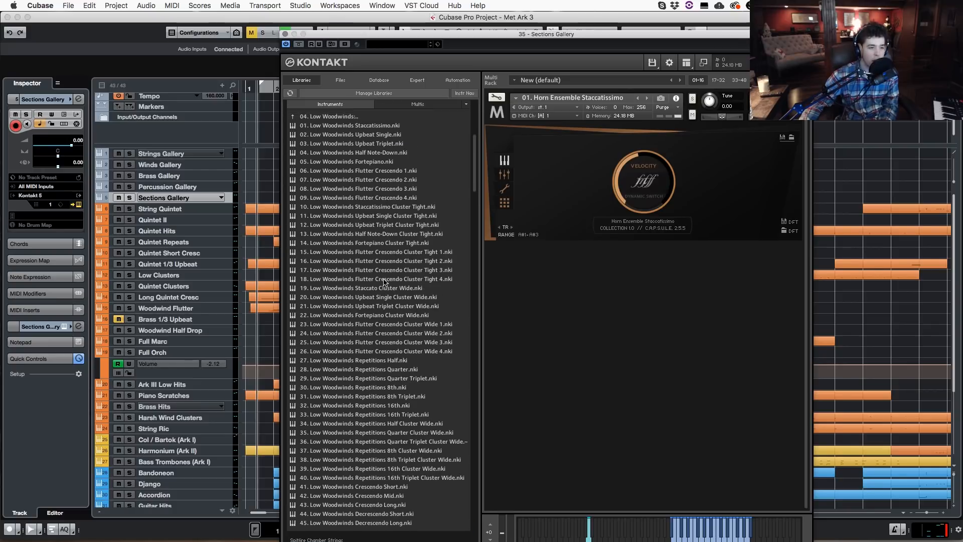
click(345, 117)
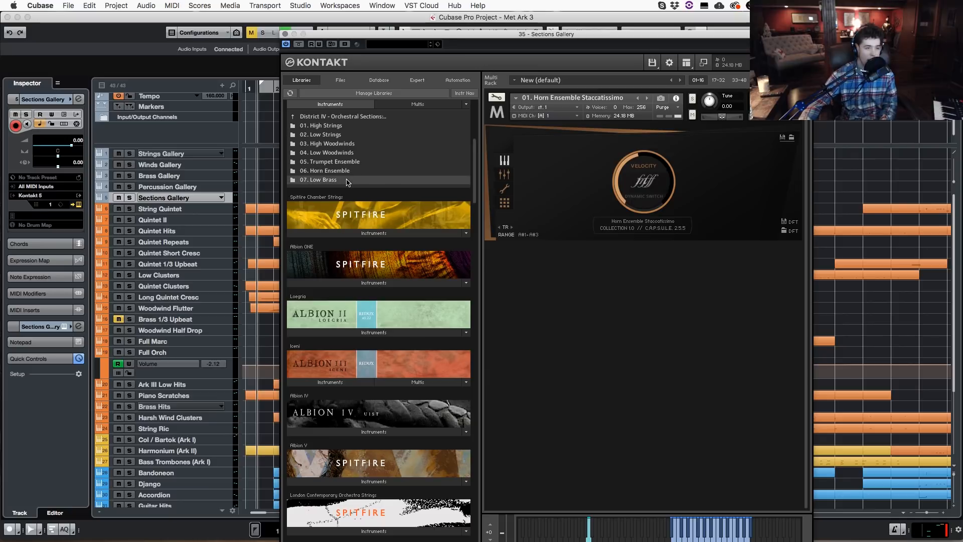
double_click(331, 179)
scroll(376, 239, up, 1)
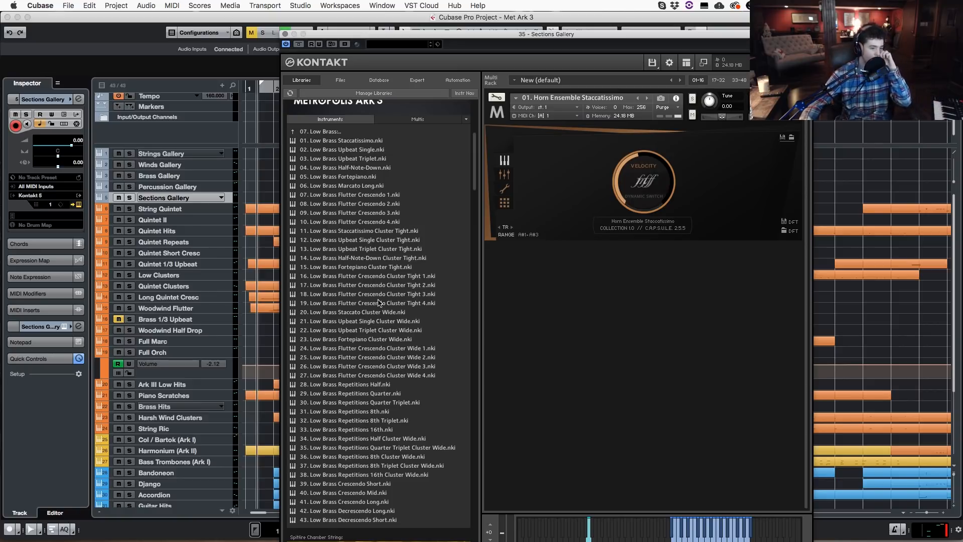
click(350, 132)
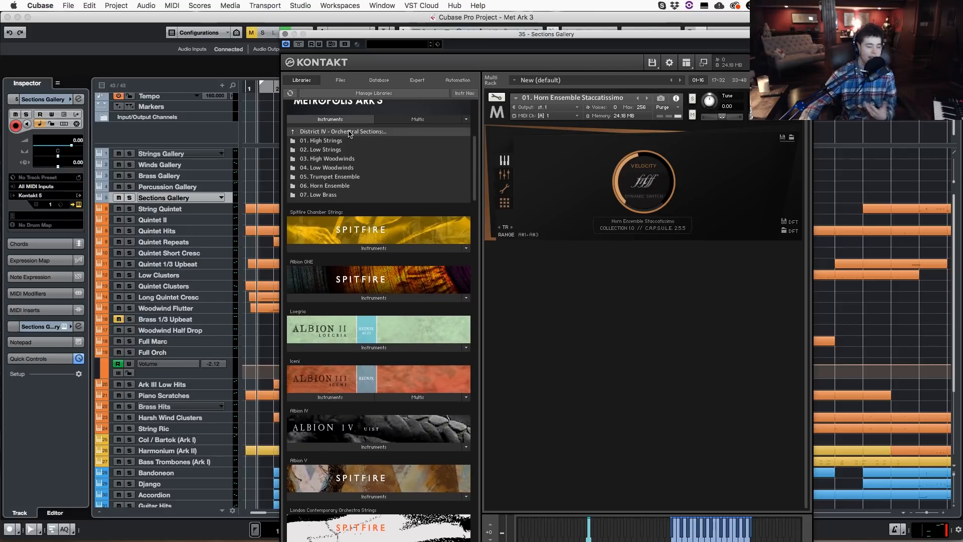
click(350, 133)
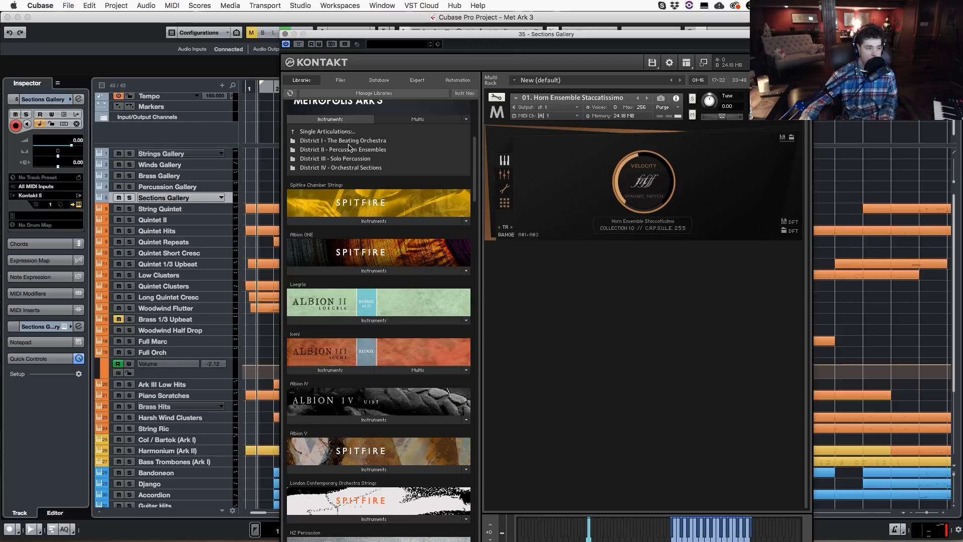
- Close the Sections Gallery's Kontakt window and look over the project's arranged tracks
click(285, 34)
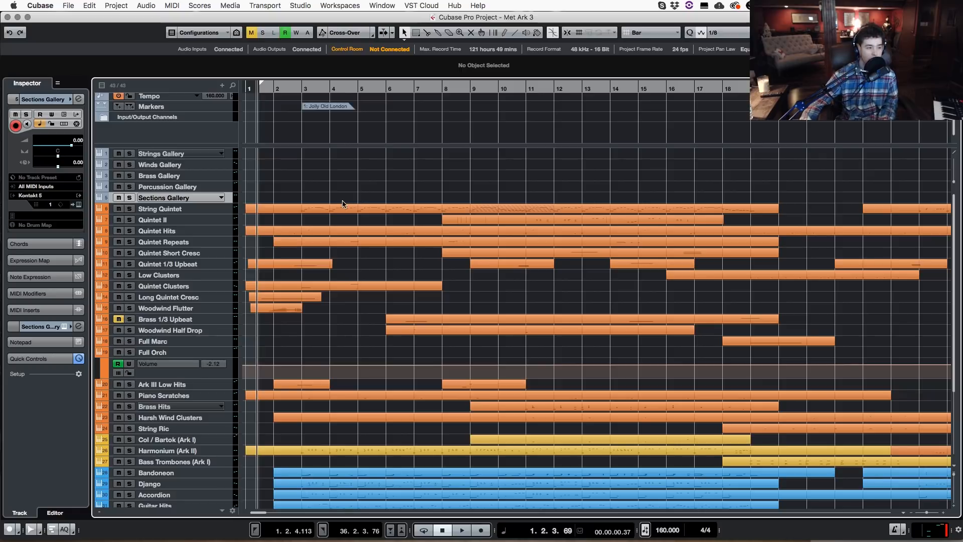
scroll(366, 234, down, 3)
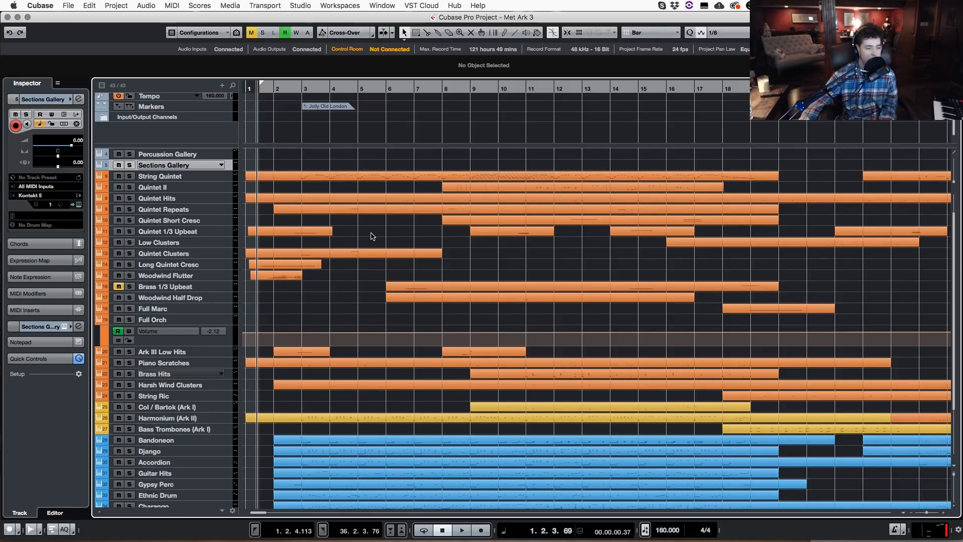
- Audition the String Quintet track in solo from around bar 2, select the track, and clear all solos
click(286, 87)
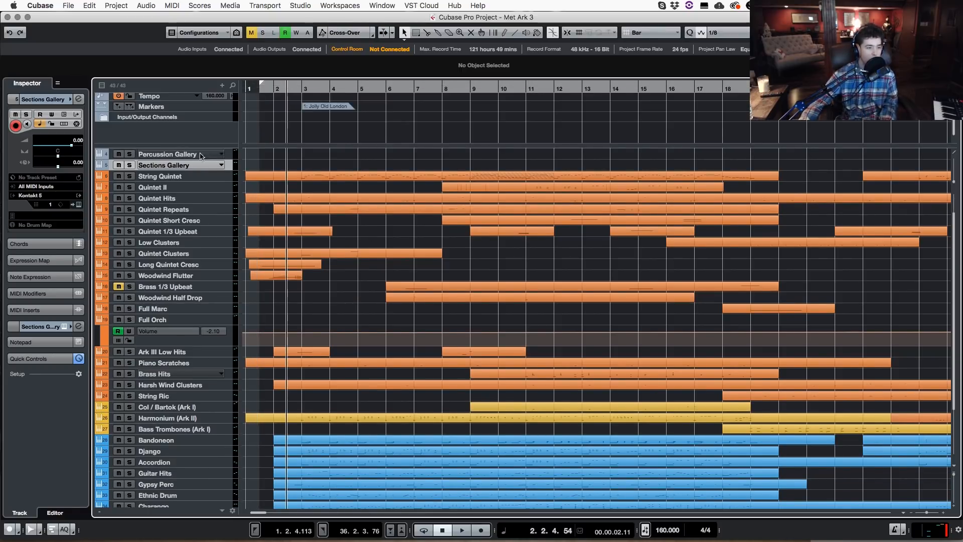
click(129, 177)
click(956, 479)
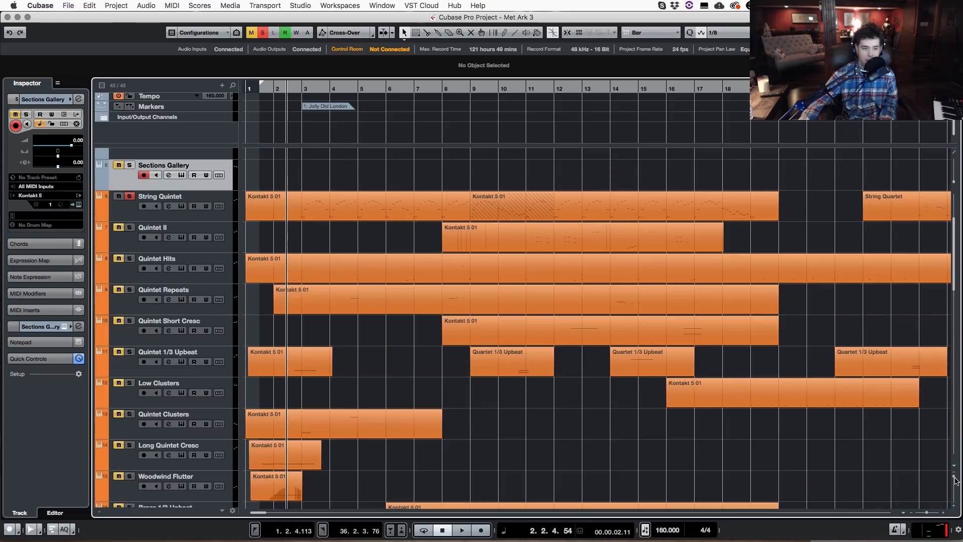
click(954, 479)
drag(288, 88, 292, 95)
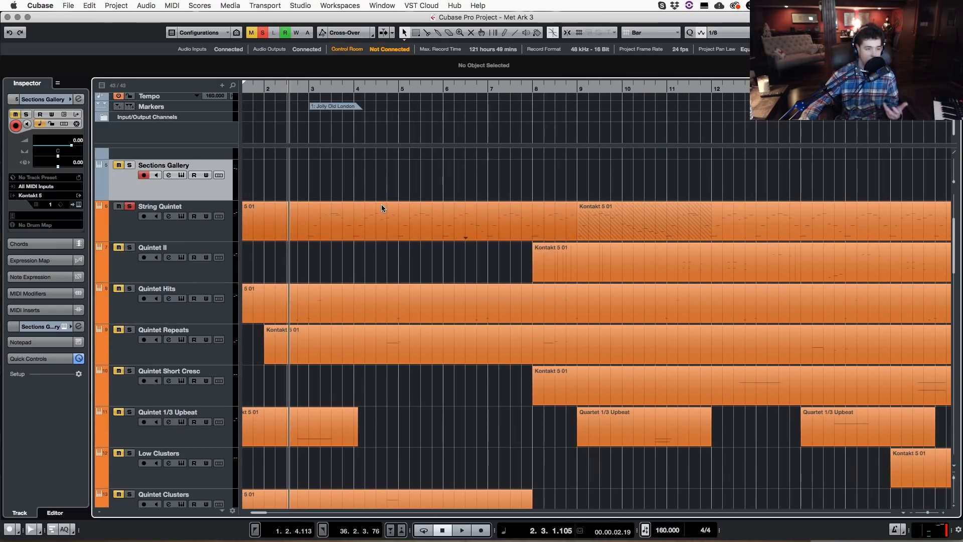
key(space)
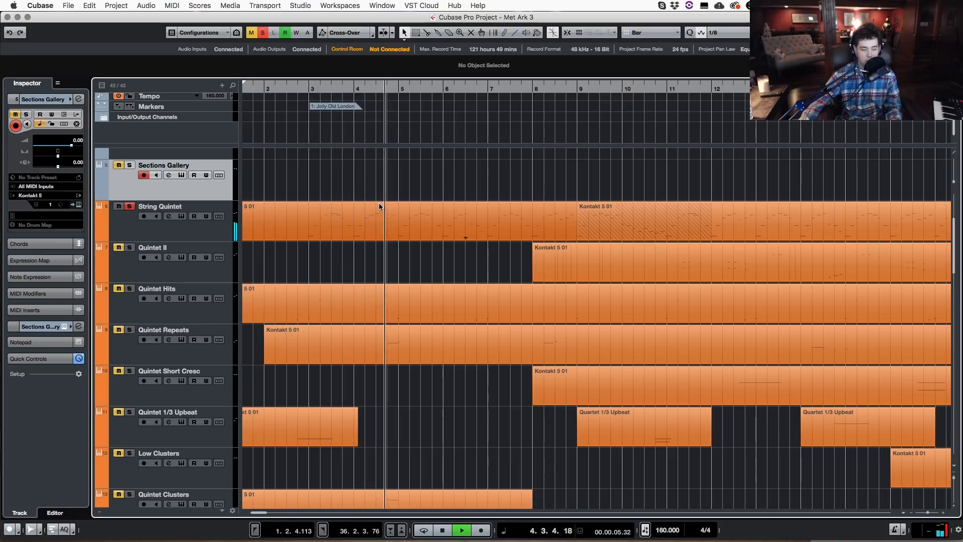
key(space)
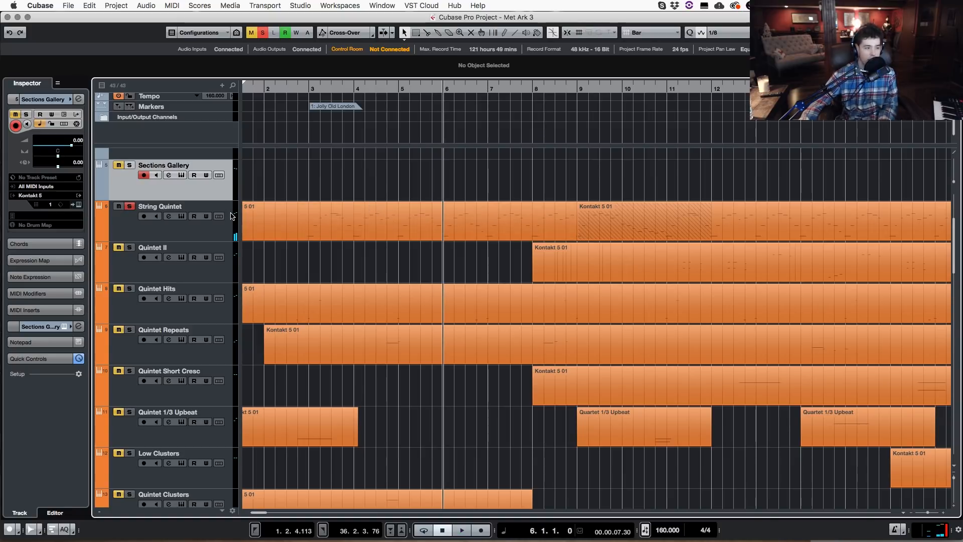
click(214, 238)
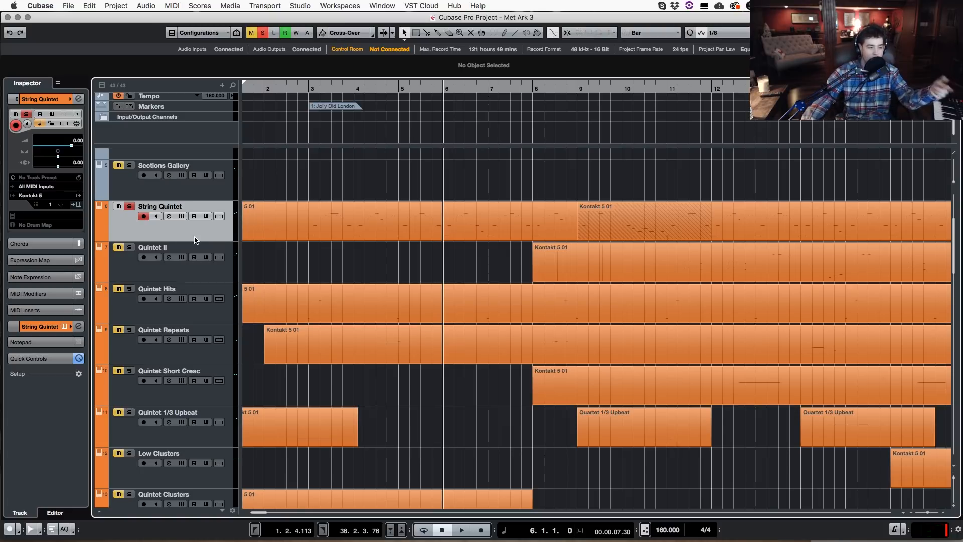
click(262, 33)
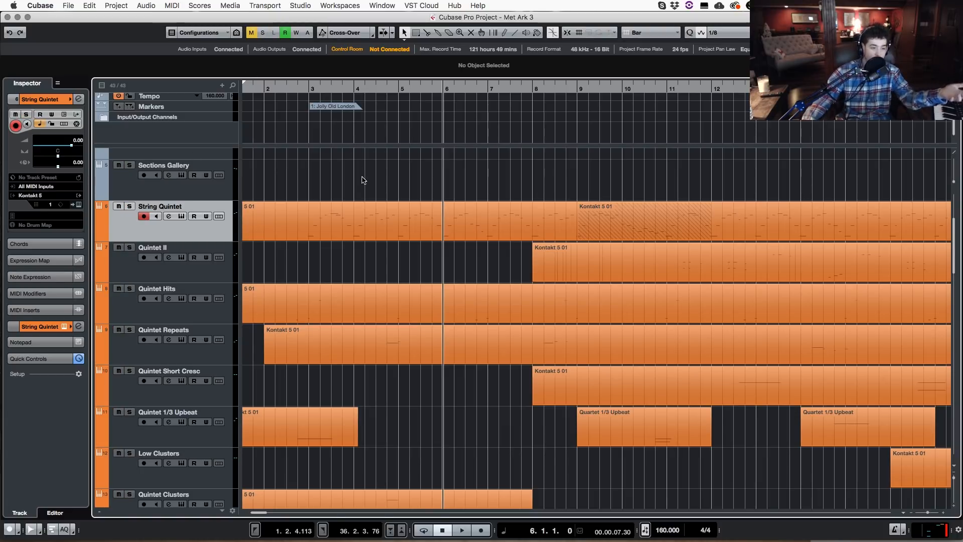
- Solo the Quintet Hits track and play it from the second half of bar 2 and again from late in bar 6
scroll(330, 321, down, 3)
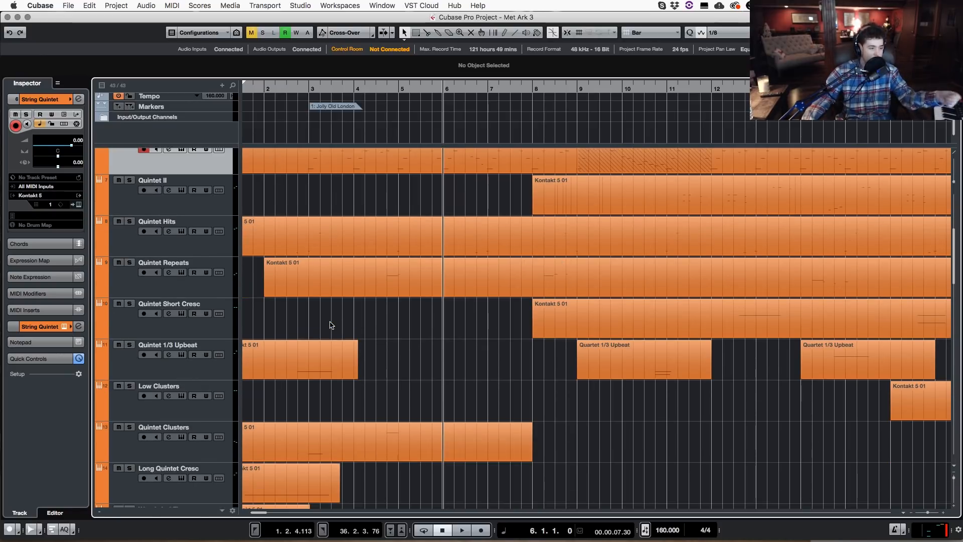
scroll(329, 318, up, 2)
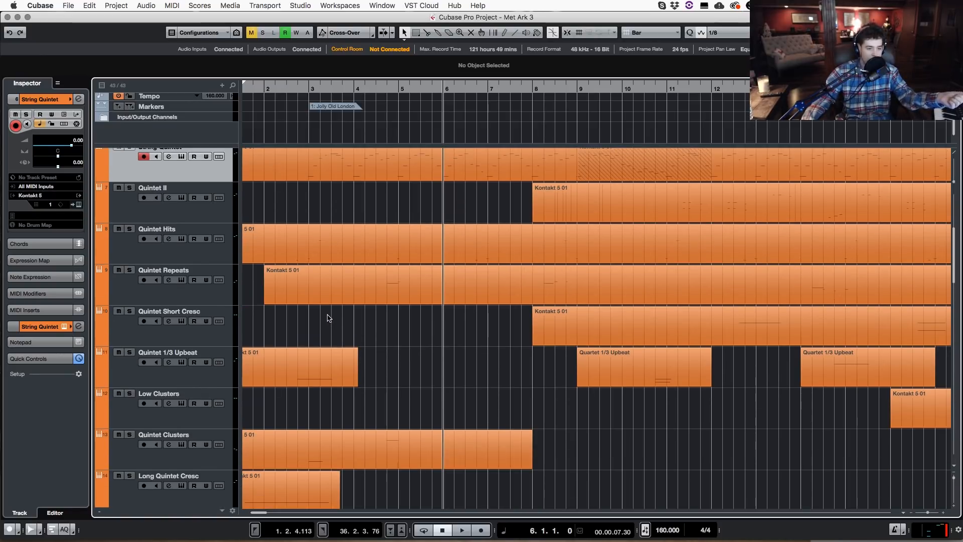
click(112, 244)
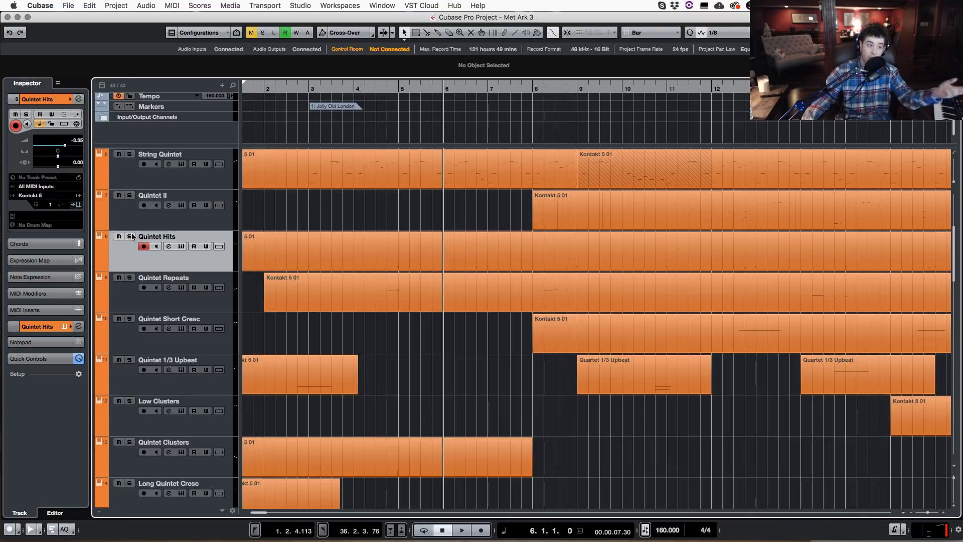
click(129, 236)
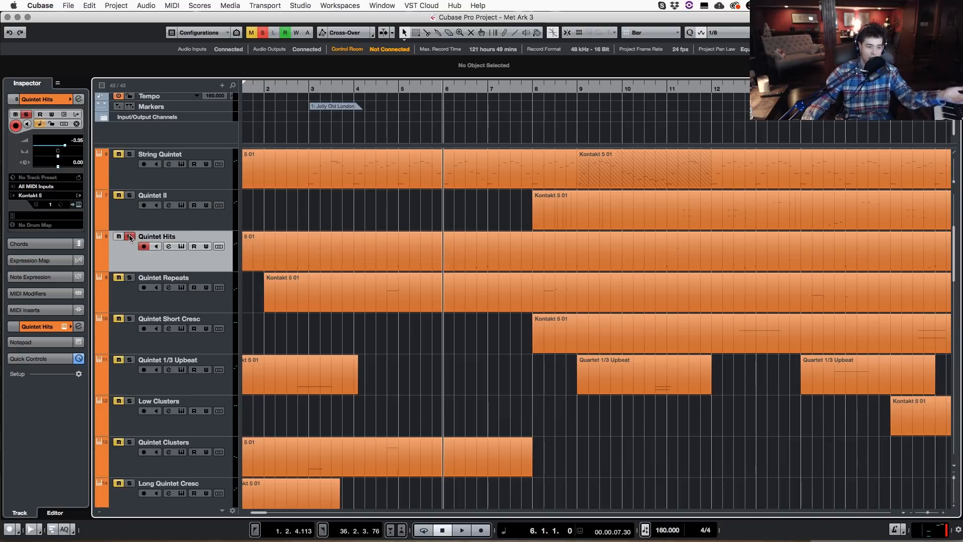
click(294, 91)
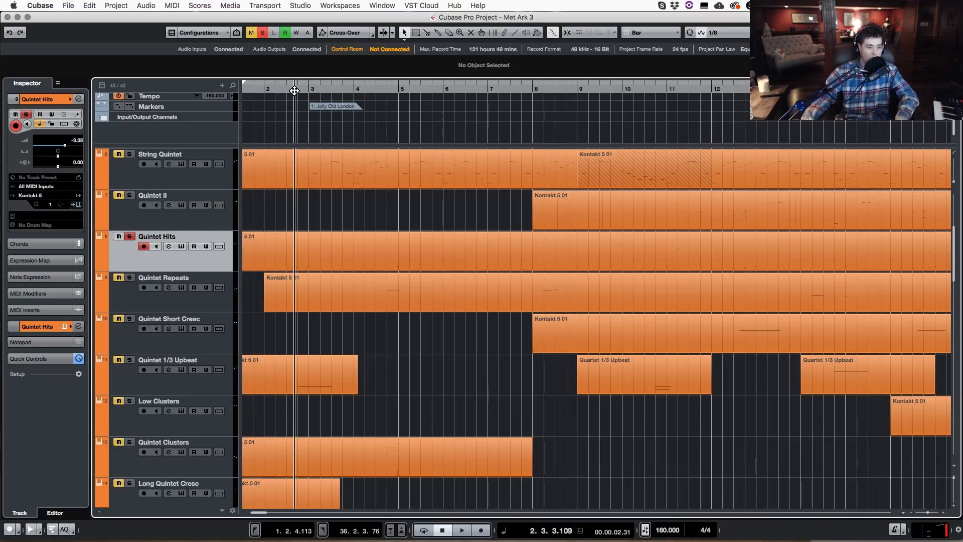
key(space)
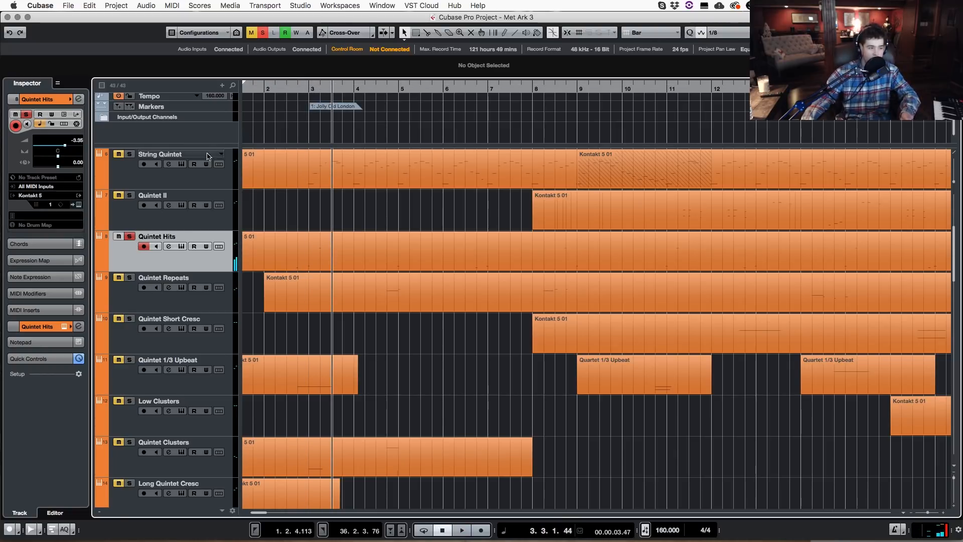
double_click(481, 91)
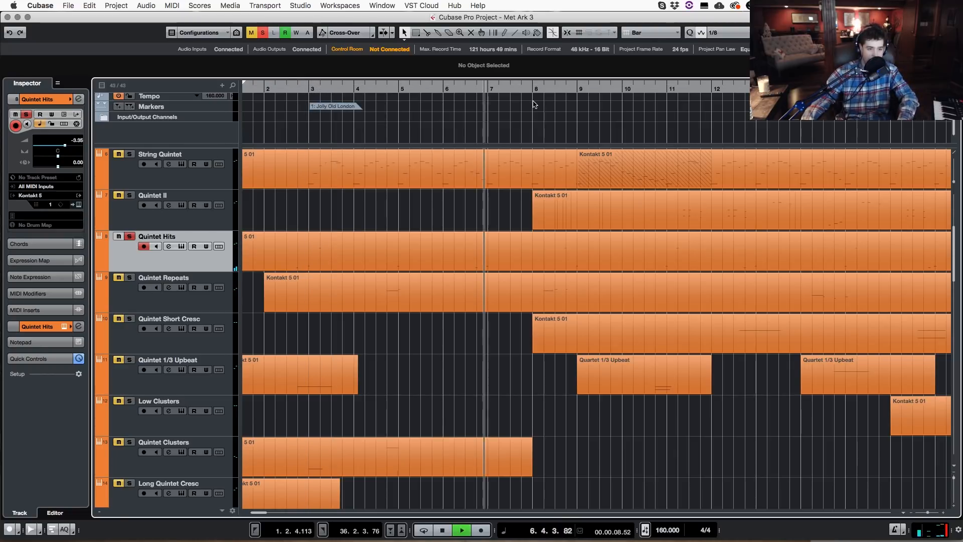
- Add the Quintet II and String Quintet tracks to the solo and play them with Quintet Hits from bar 2
click(129, 195)
click(129, 154)
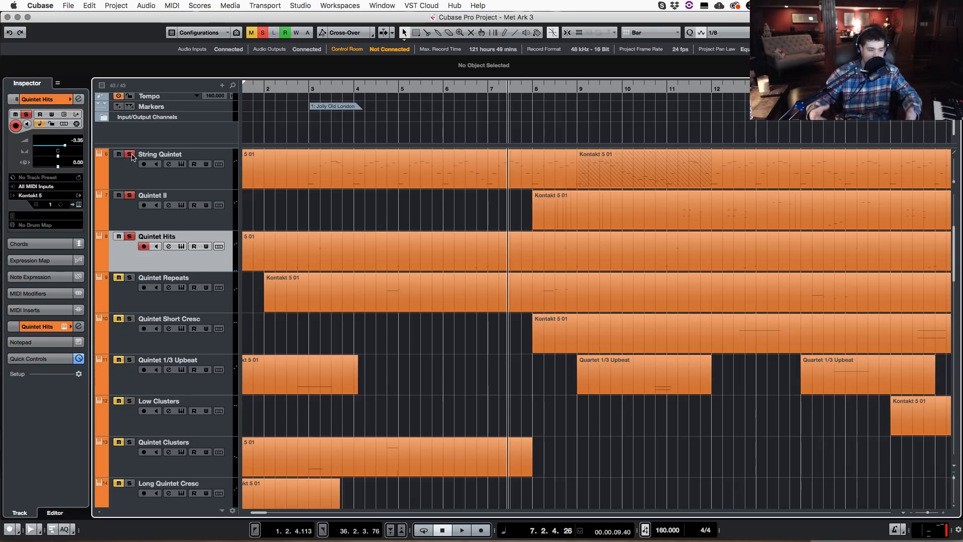
click(287, 87)
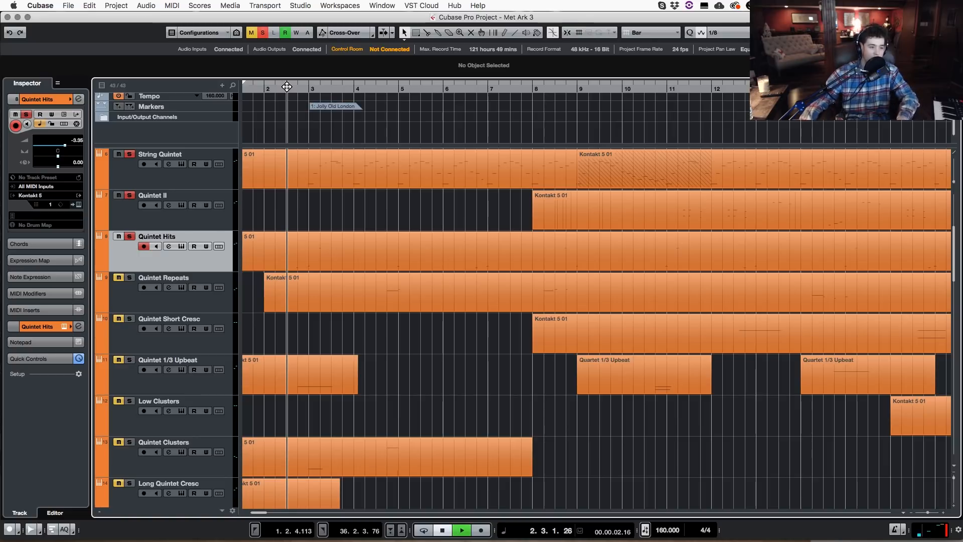
key(space)
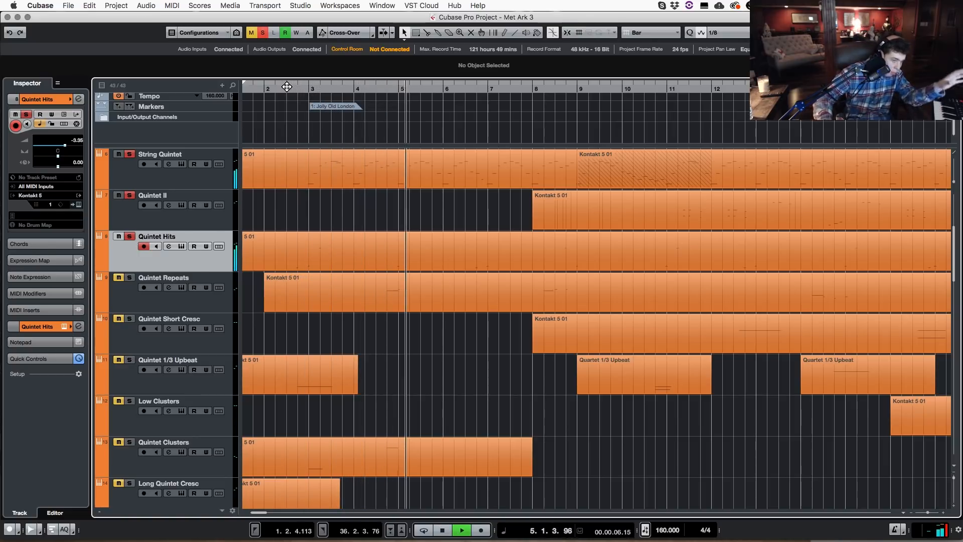
key(space)
- Add the Quintet Repeats track to the soloed quintet tracks and play the combination from the end of bar 2
click(129, 277)
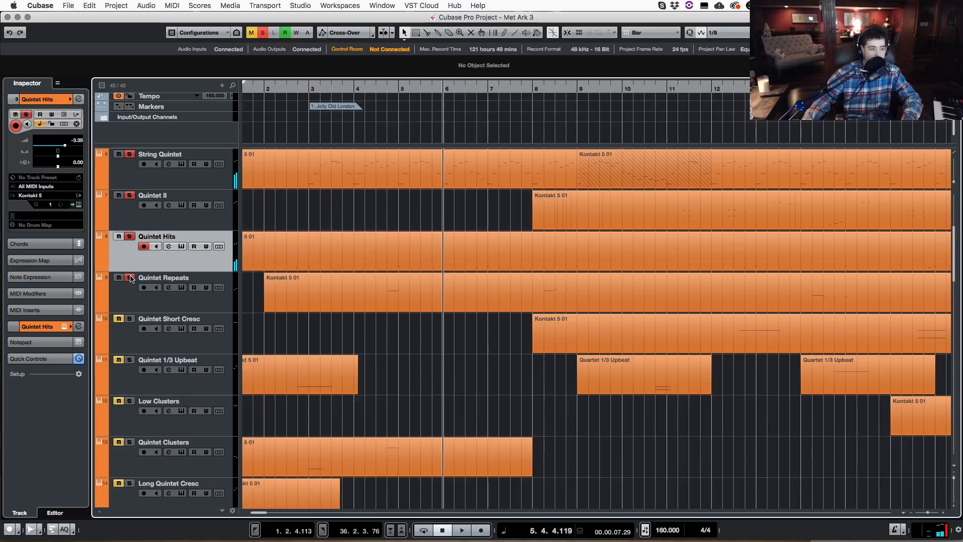
click(372, 92)
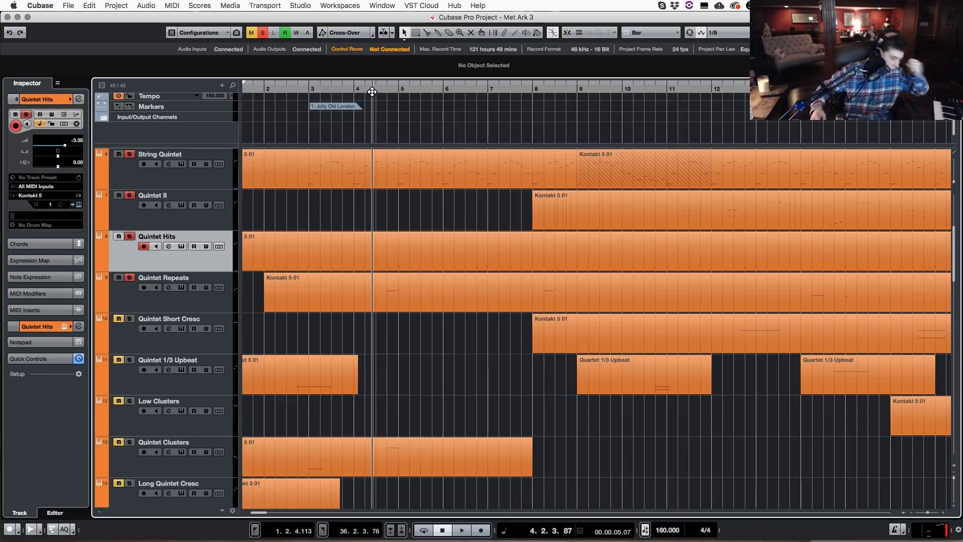
click(355, 89)
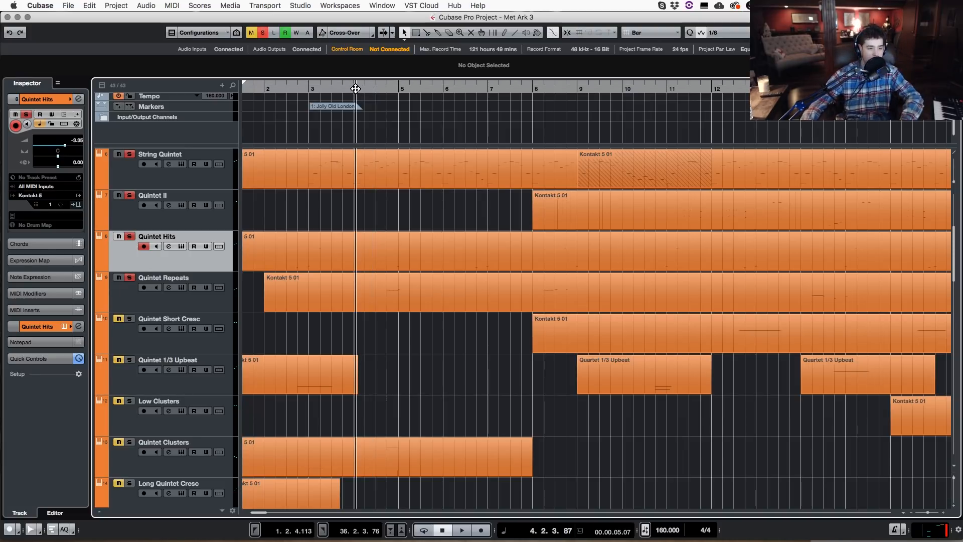
click(301, 88)
key(space)
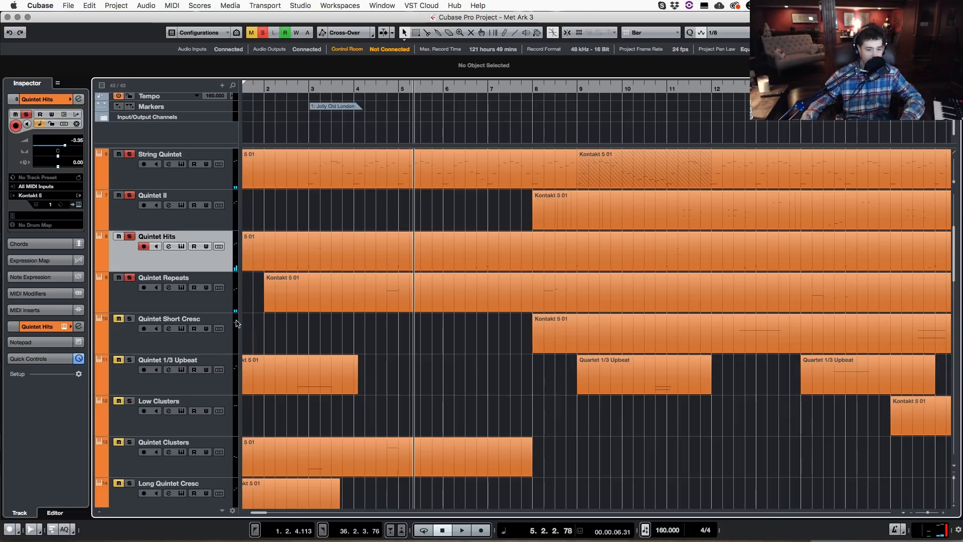
- Add the Quintet Short Cresc track to the solo, select it, and play the soloed tracks from bar 12
click(130, 320)
scroll(440, 362, down, 2)
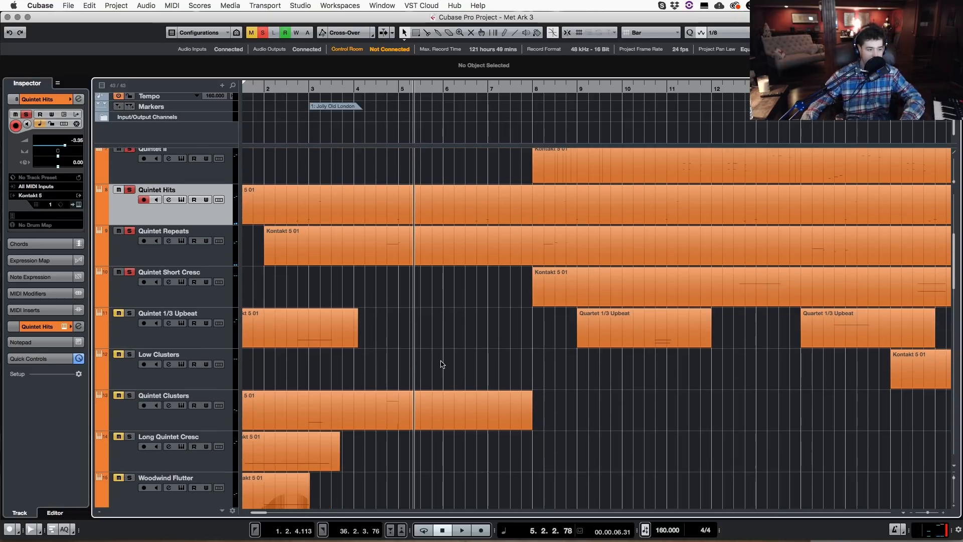
click(221, 305)
double_click(729, 90)
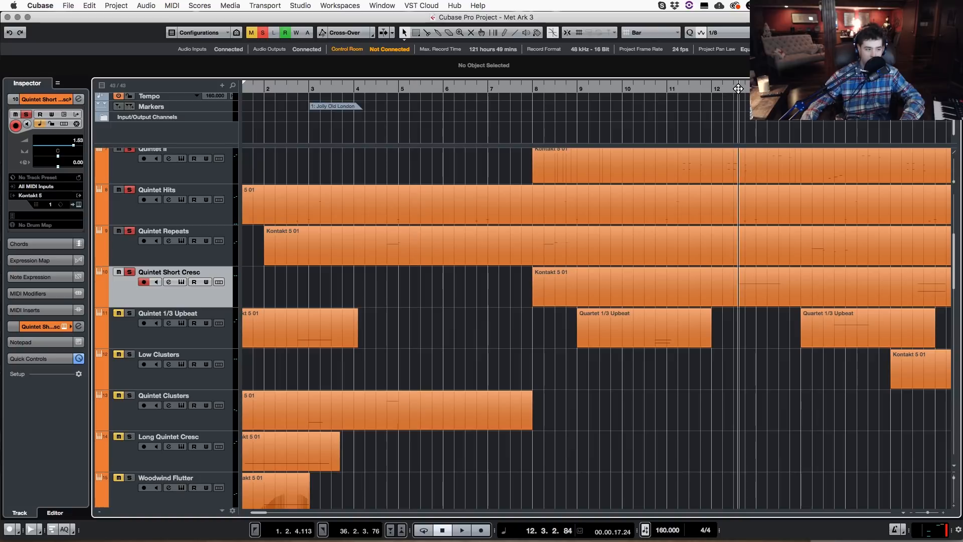
key(space)
click(727, 95)
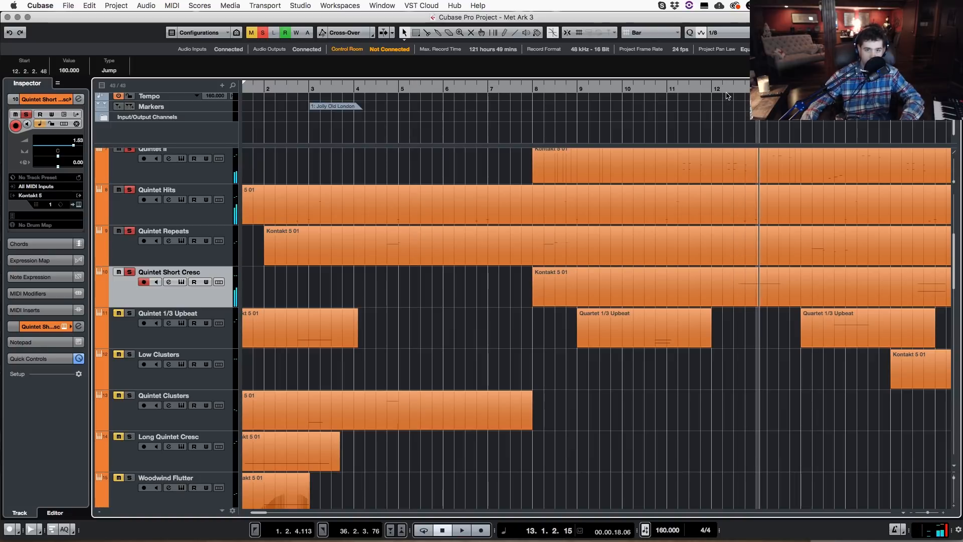
key(space)
key(space)
click(721, 87)
key(space)
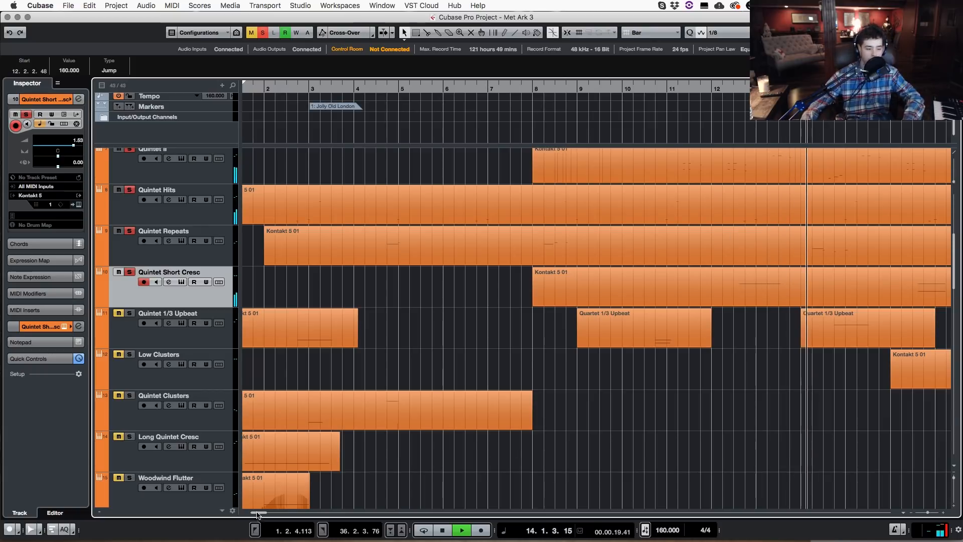
drag(256, 513, 259, 513)
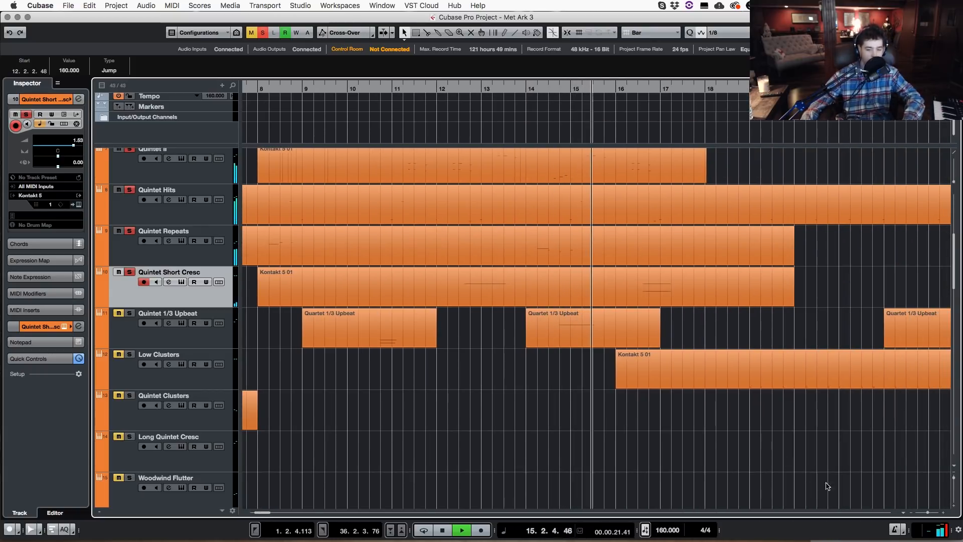
drag(928, 513, 927, 513)
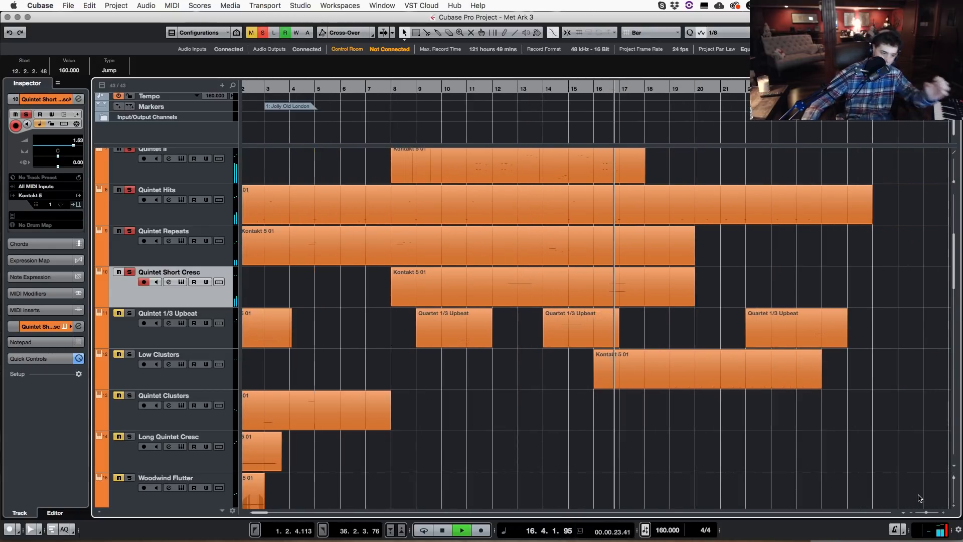
key(space)
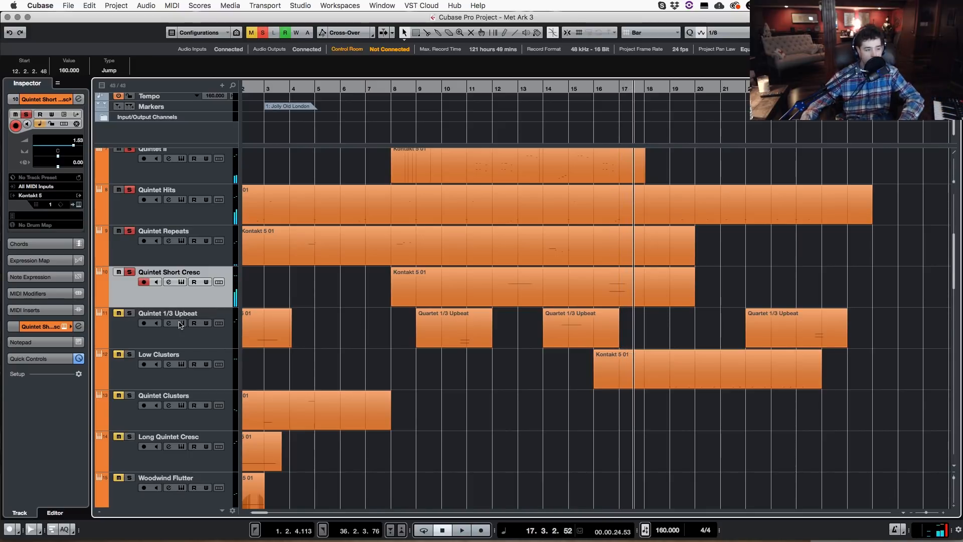
- Audition the Quintet 1/3 Upbeat track with the other soloed quintets from bar 2, then clear all solos with the playhead at bar 18
scroll(170, 326, left, 2)
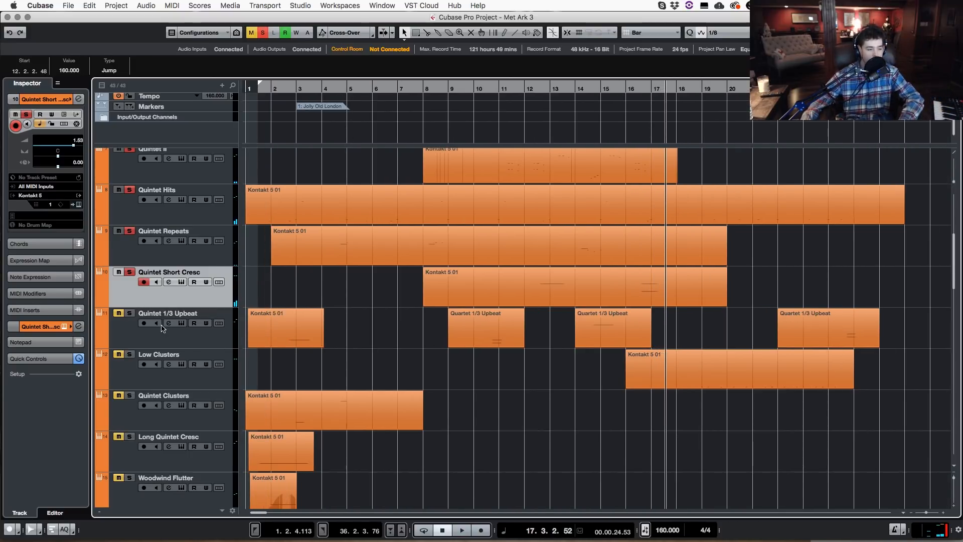
click(275, 88)
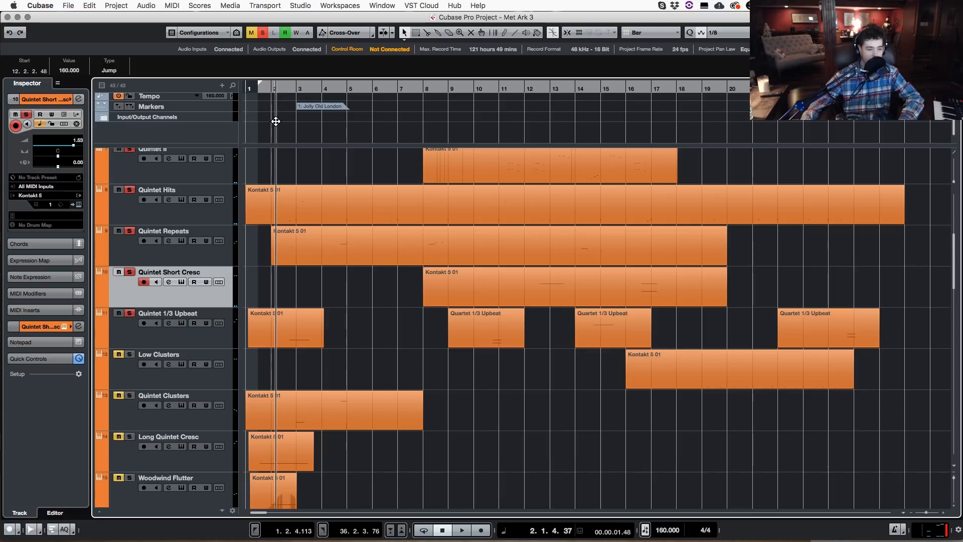
key(h)
key(h)
key(space)
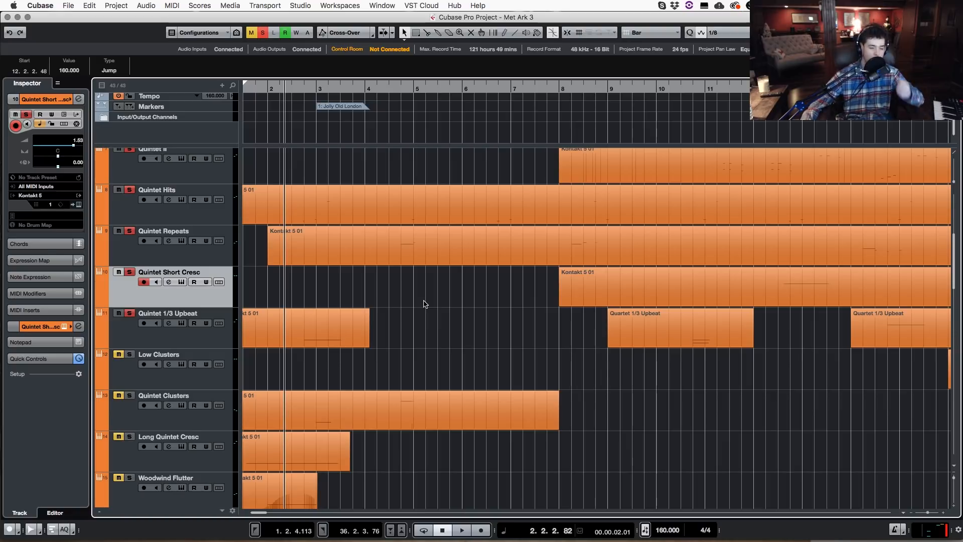
key(space)
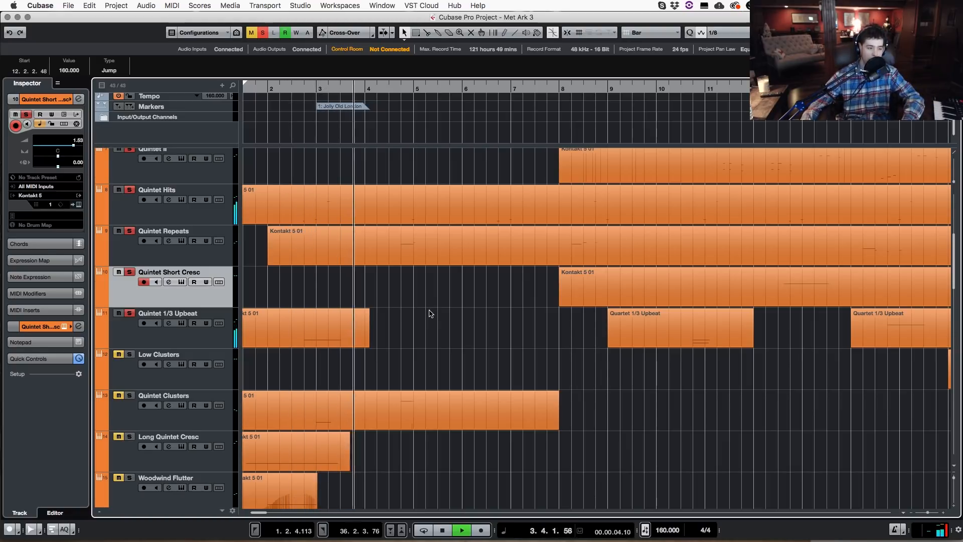
scroll(442, 357, down, 3)
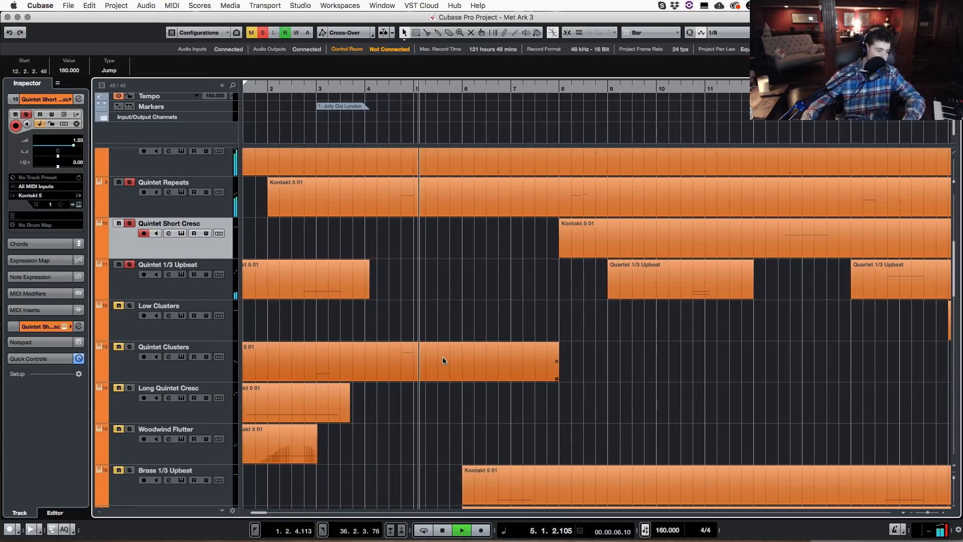
drag(928, 512, 921, 509)
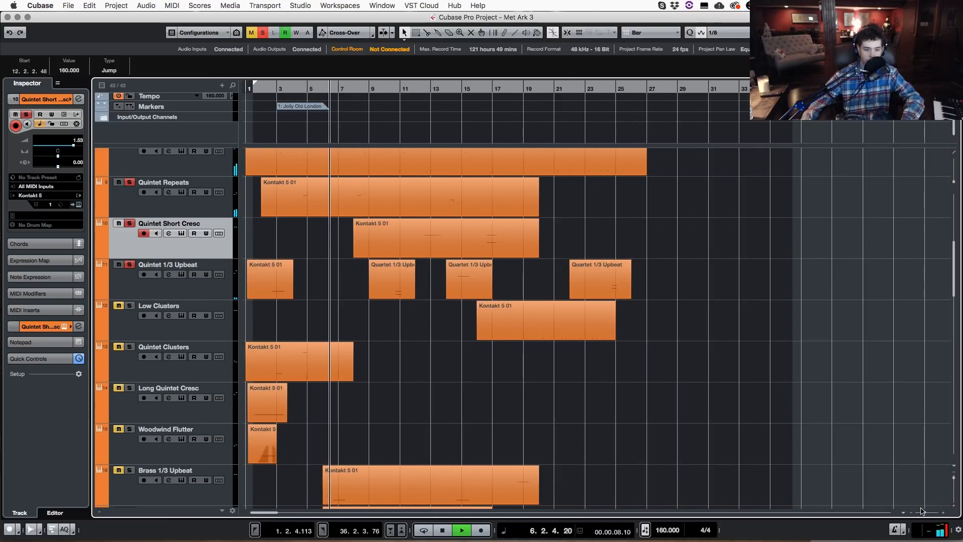
key(space)
drag(519, 91, 517, 141)
click(263, 33)
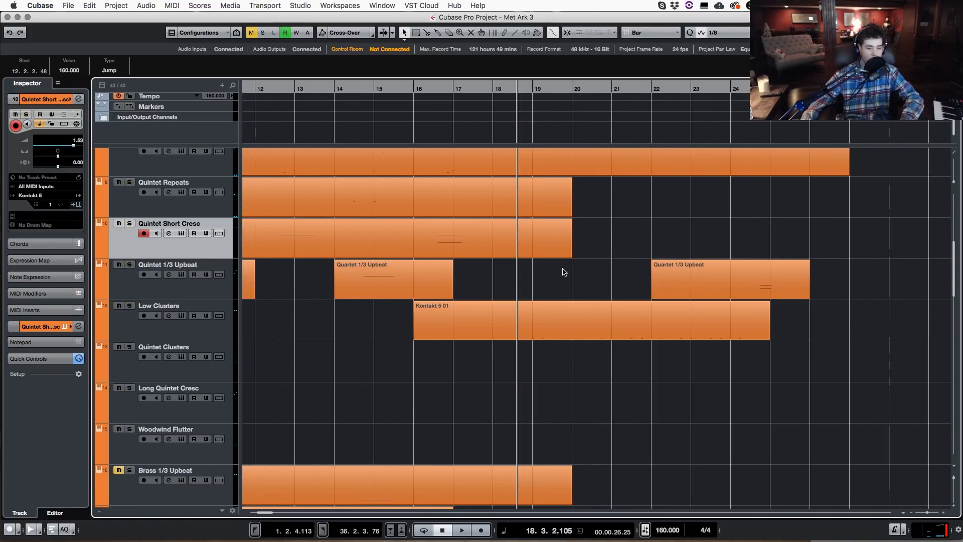
- Play the full arrangement with no solos from bar 18 to bar 20, with no event selected
click(591, 268)
key(space)
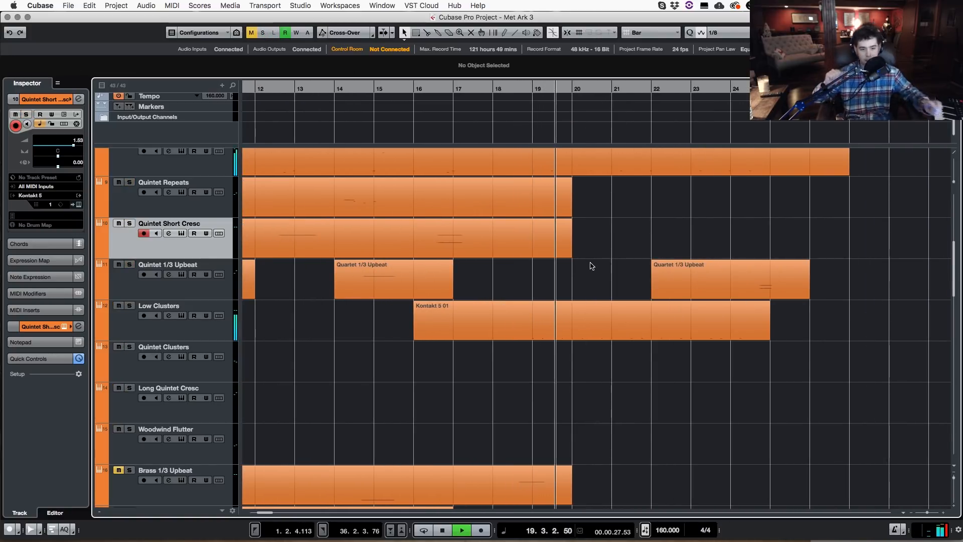
key(space)
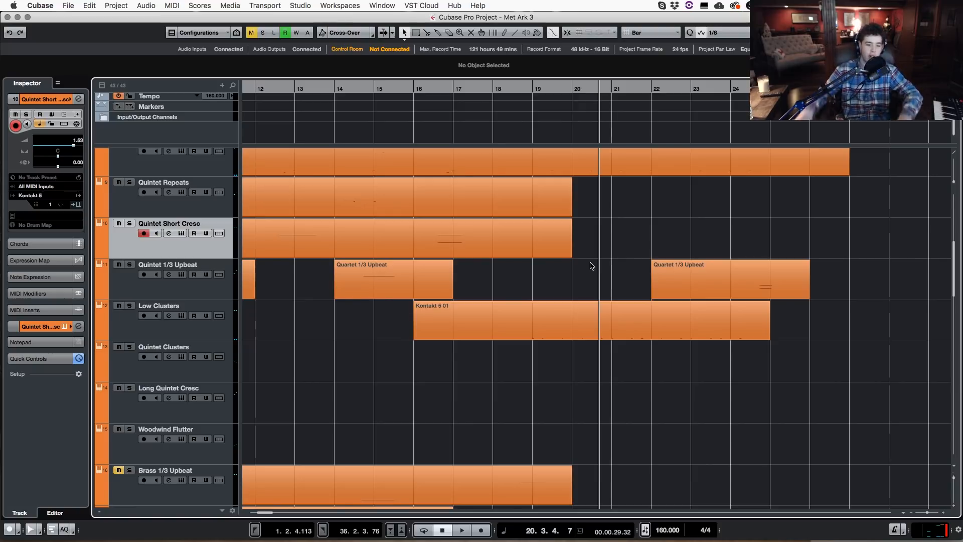
- Select the Low Clusters track to audition it, and play the arrangement from bar 17 to bar 20
click(257, 332)
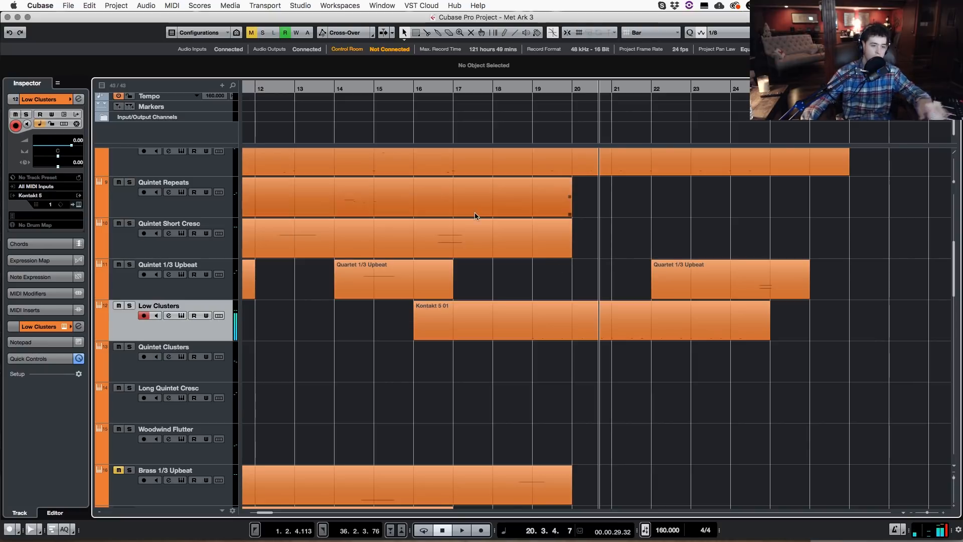
click(464, 86)
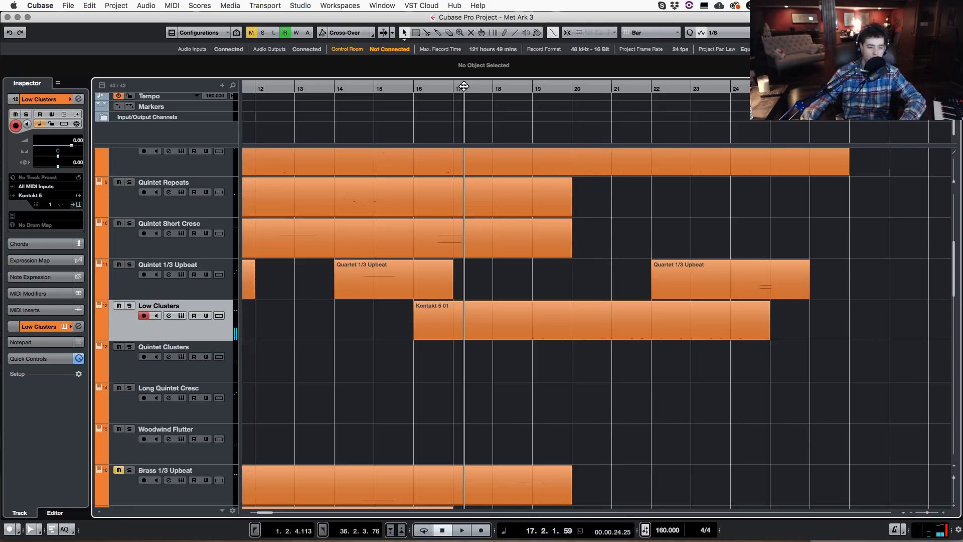
key(space)
scroll(667, 395, down, 8)
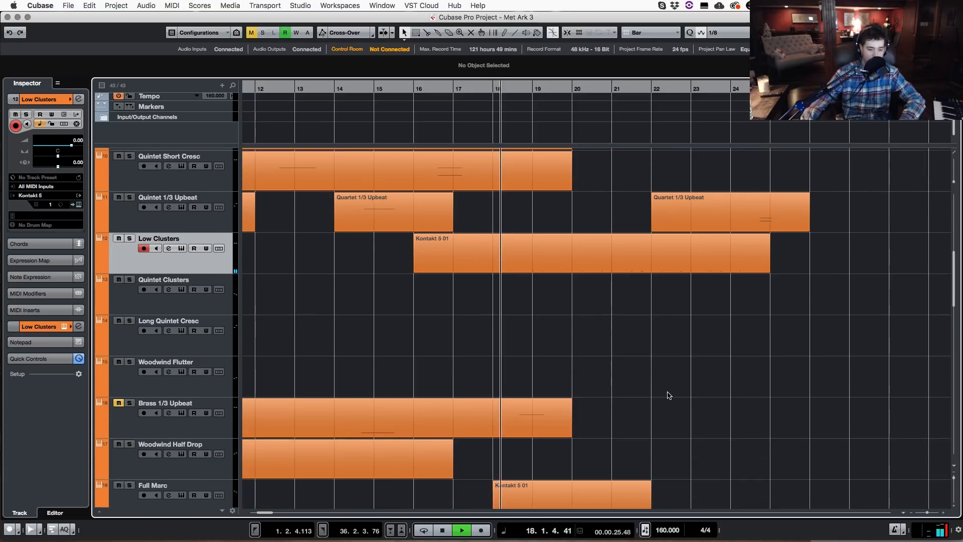
scroll(667, 387, up, 15)
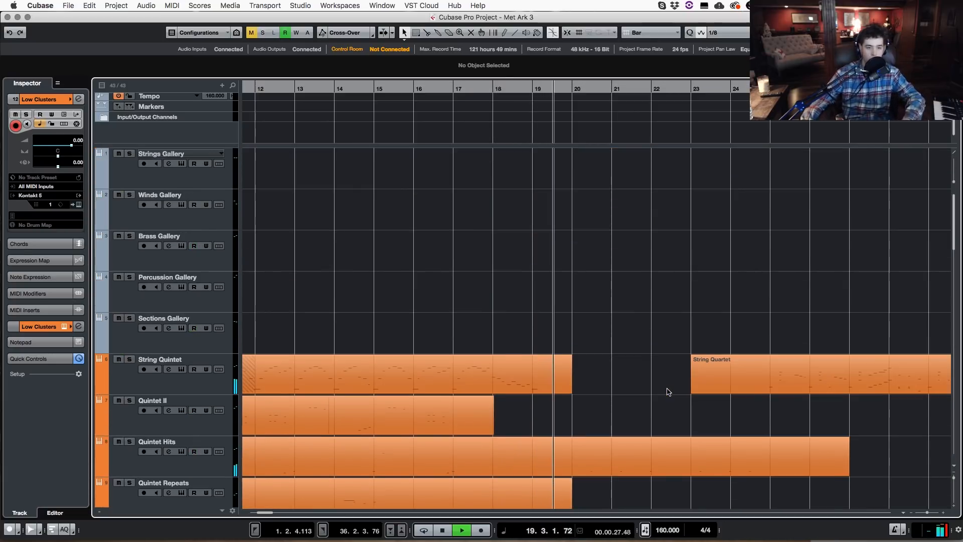
scroll(666, 388, down, 2)
key(space)
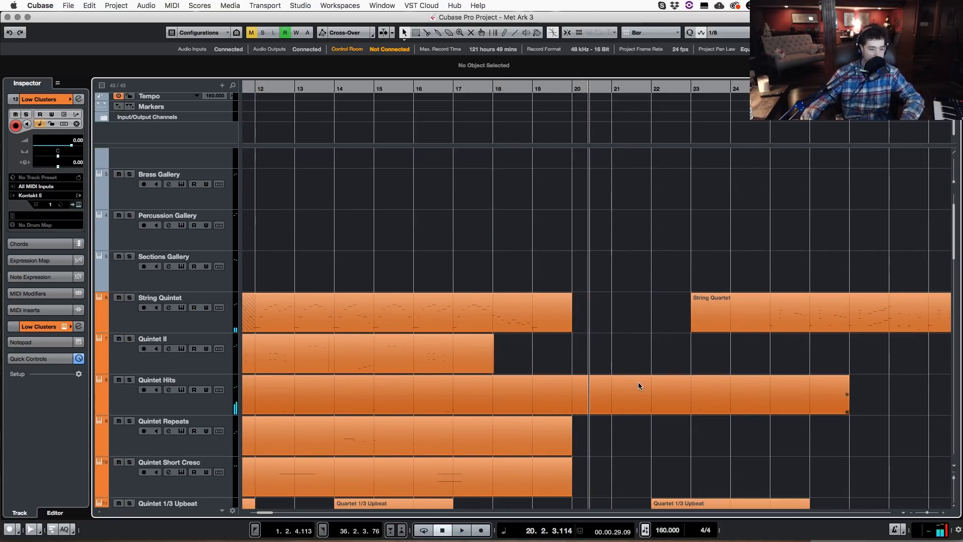
- Review the remaining tracks, return to the start of the arrangement and select the Woodwind Half Drop track to audition it
scroll(638, 381, down, 20)
scroll(636, 381, down, 1)
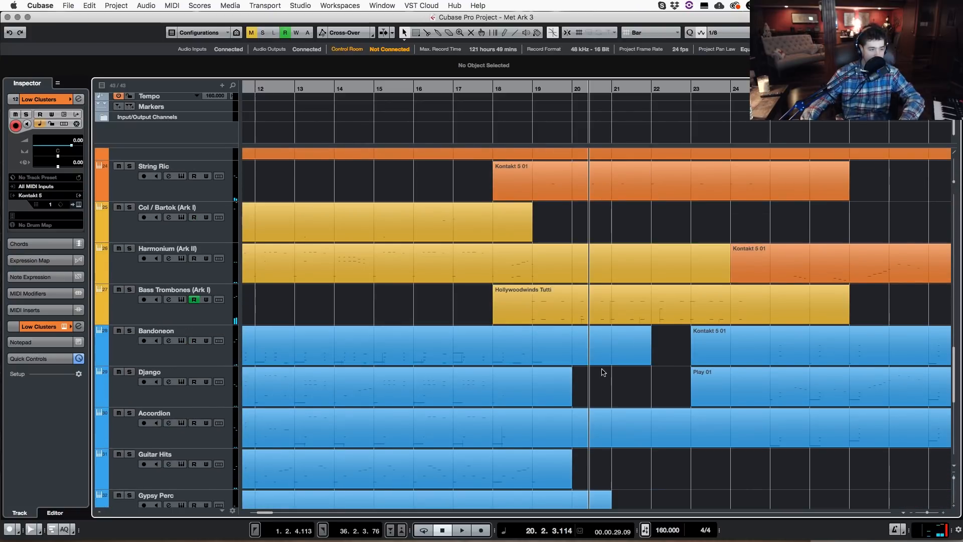
scroll(645, 396, up, 7)
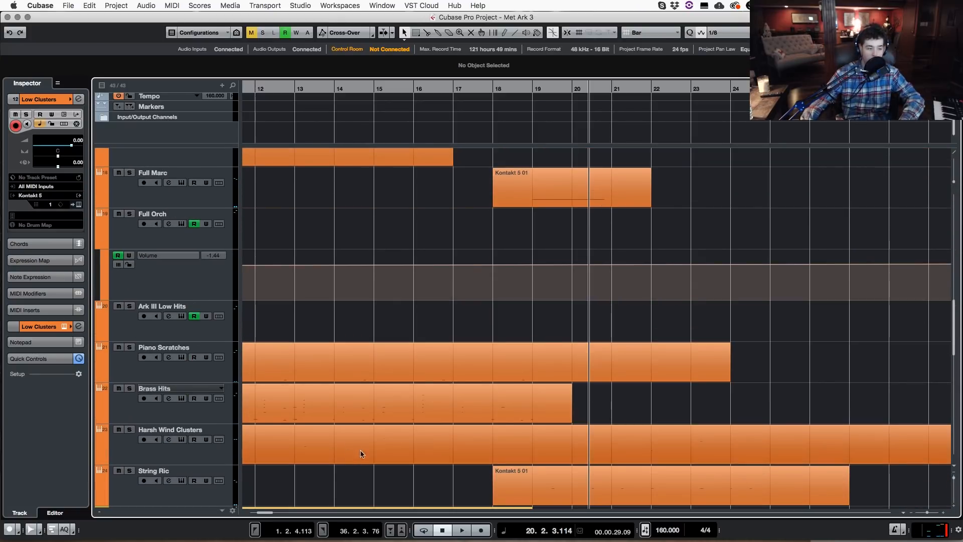
scroll(360, 450, up, 7)
drag(266, 512, 256, 512)
scroll(383, 474, down, 2)
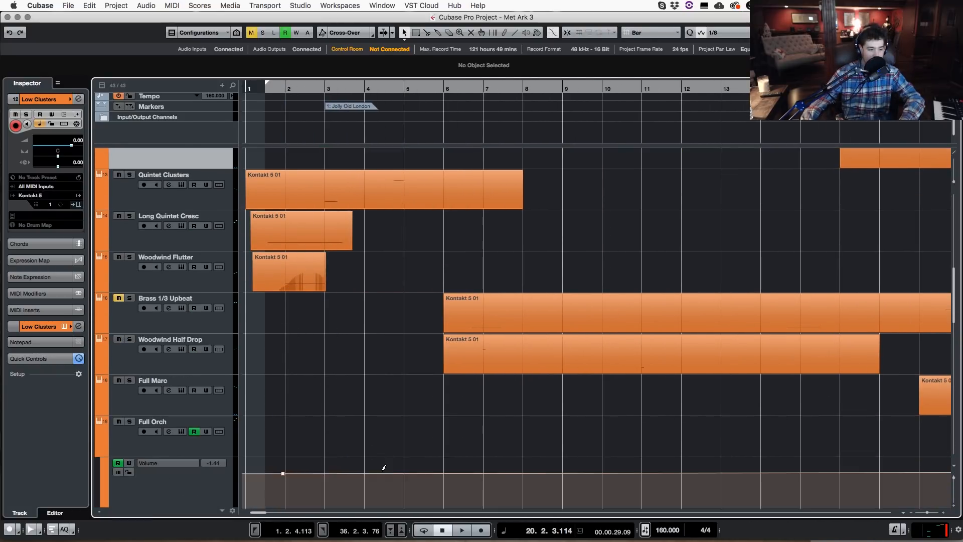
click(229, 367)
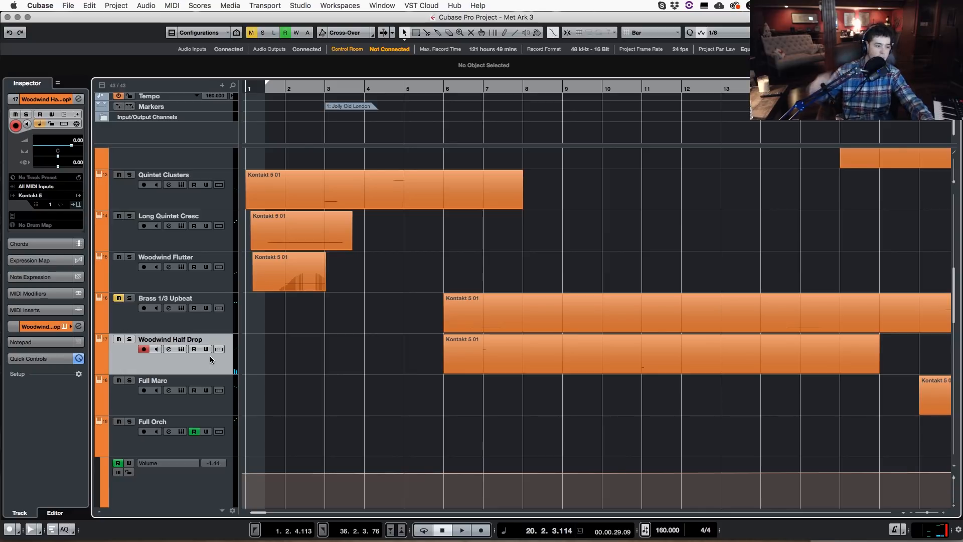
- Select the Ark III Low Hits track, fit more bars into the timeline, and place the playhead near the end of bar 2
scroll(275, 412, down, 8)
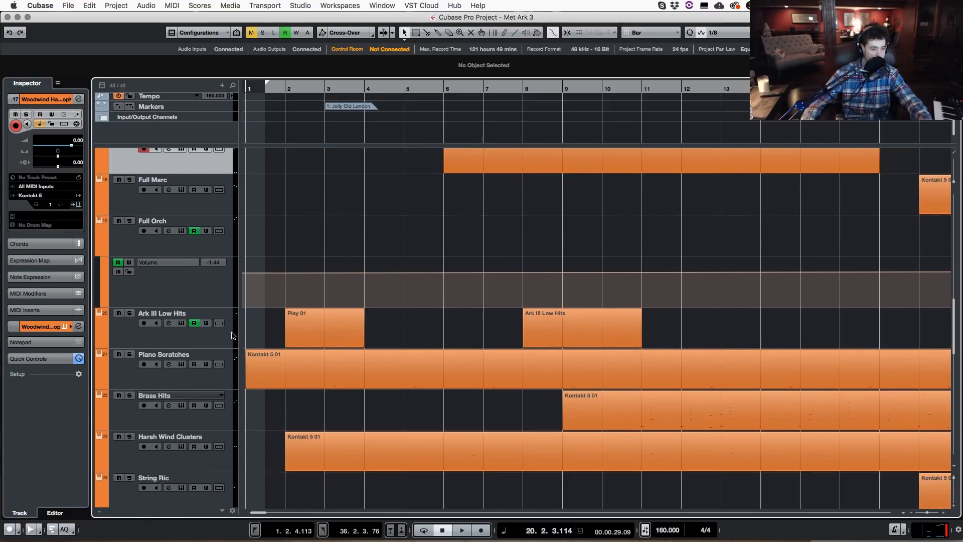
click(232, 335)
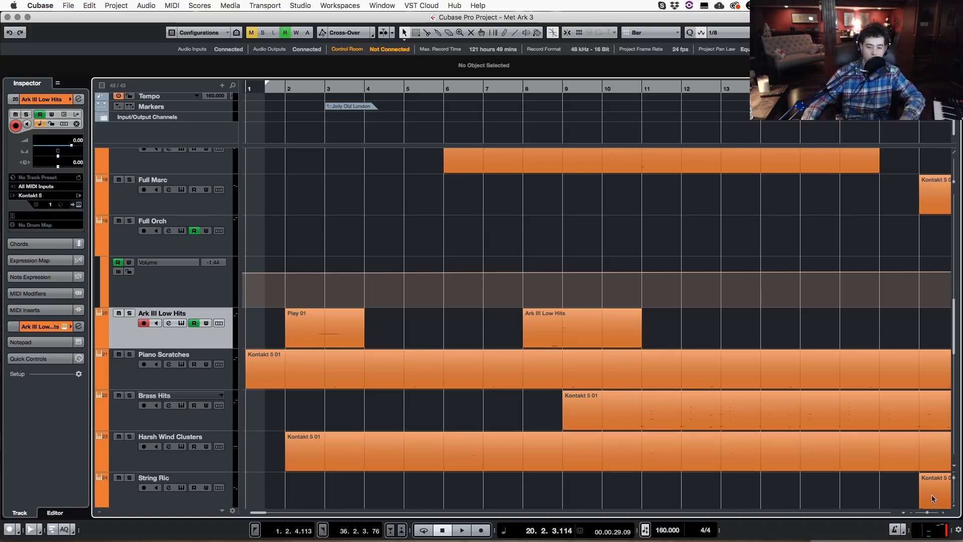
drag(928, 512, 926, 516)
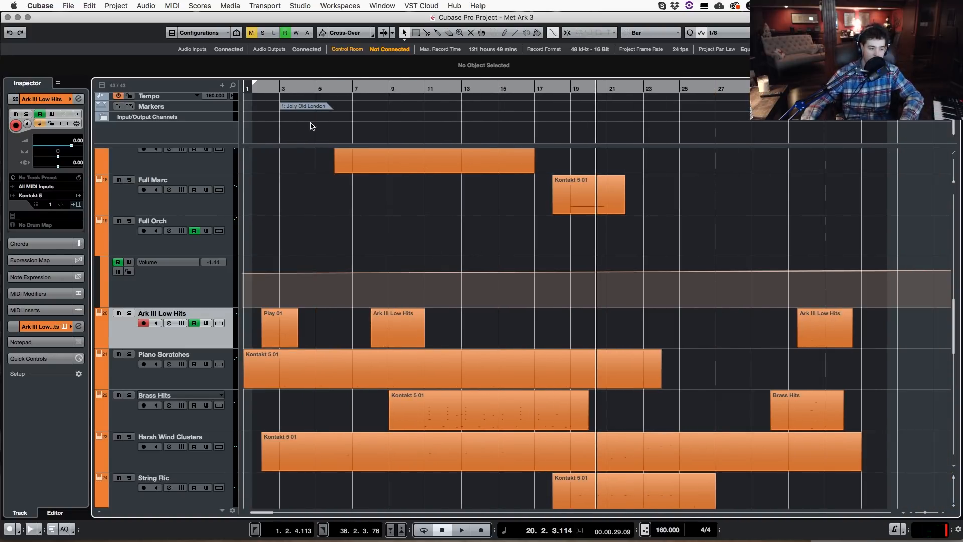
click(277, 90)
drag(277, 101, 270, 124)
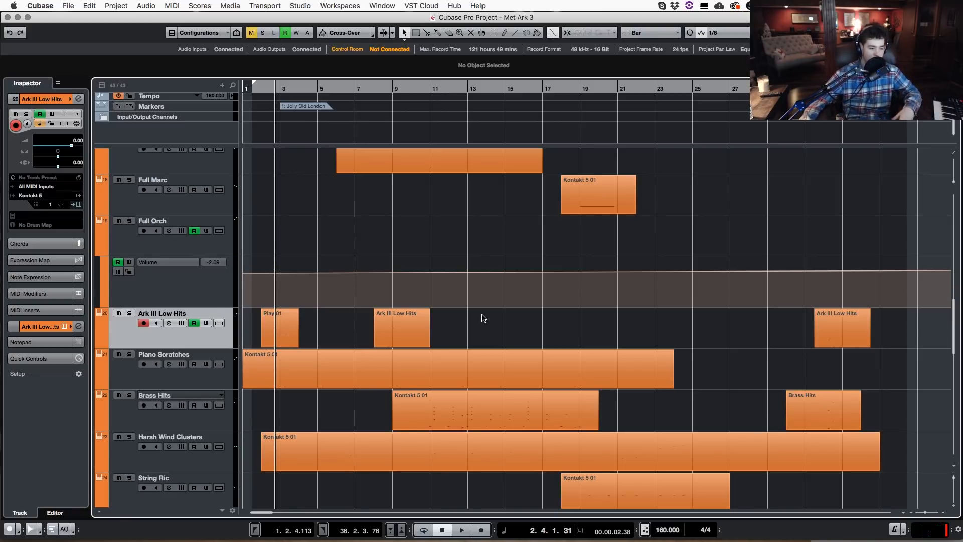
- Solo the Piano Scratches track and play it from the end of bar 2 to bar 6
scroll(477, 326, down, 3)
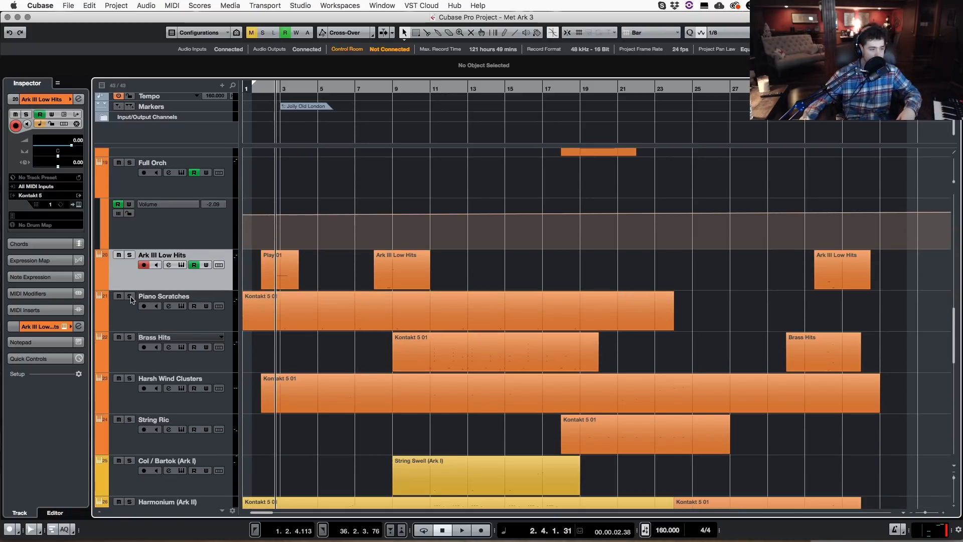
click(129, 296)
key(space)
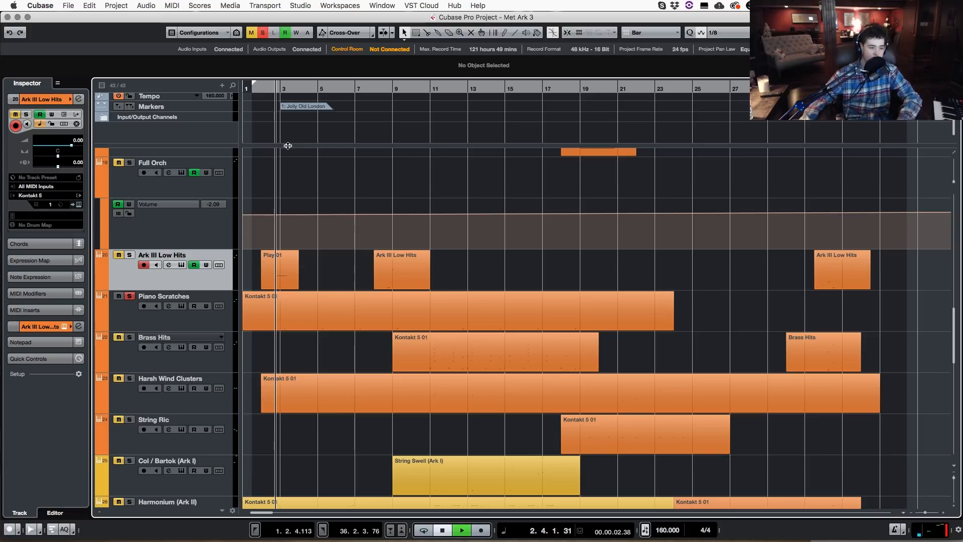
scroll(349, 289, up, 2)
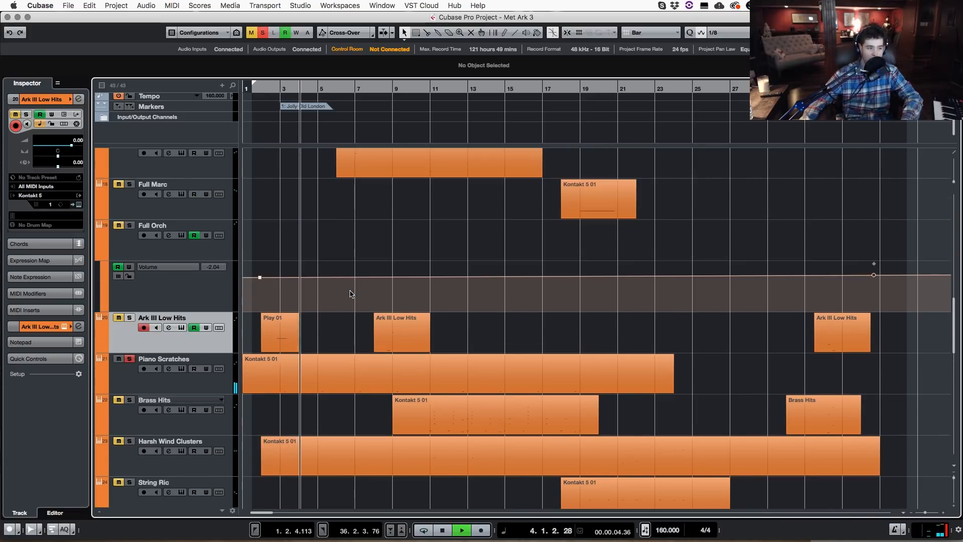
scroll(350, 291, up, 15)
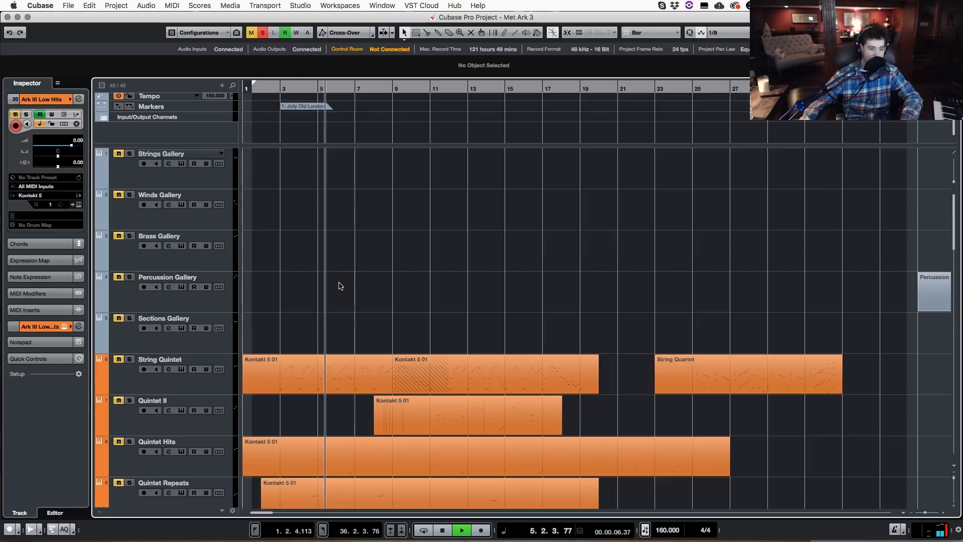
scroll(340, 286, down, 7)
key(space)
- Solo the tracks from Quintet Hits through Ark III Low Hits with Piano Scratches, and play them from the end of bar 2
click(229, 193)
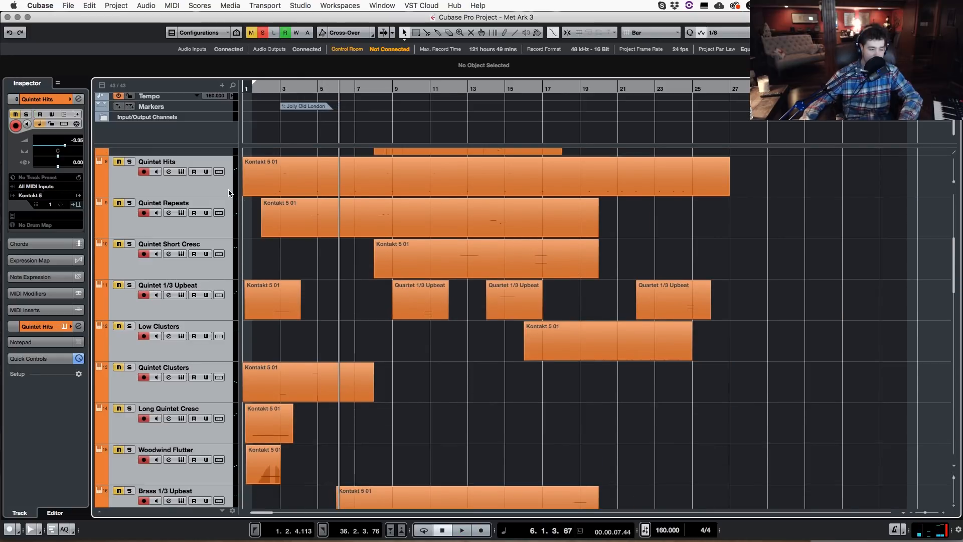
scroll(357, 339, down, 8)
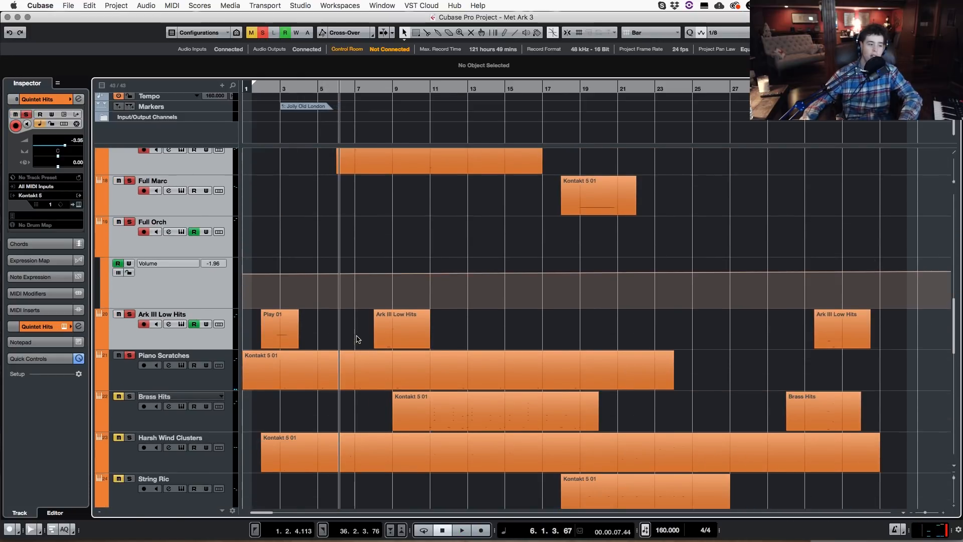
double_click(315, 93)
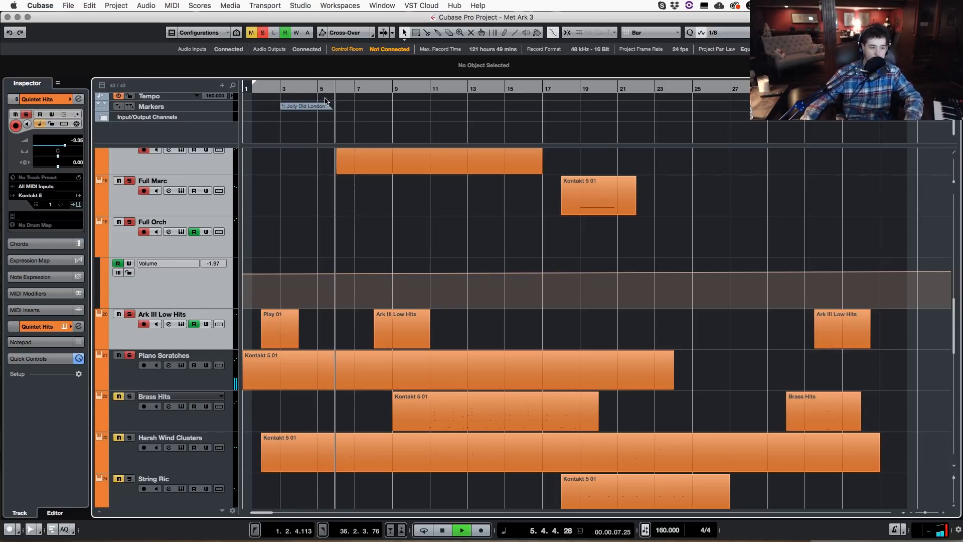
click(278, 89)
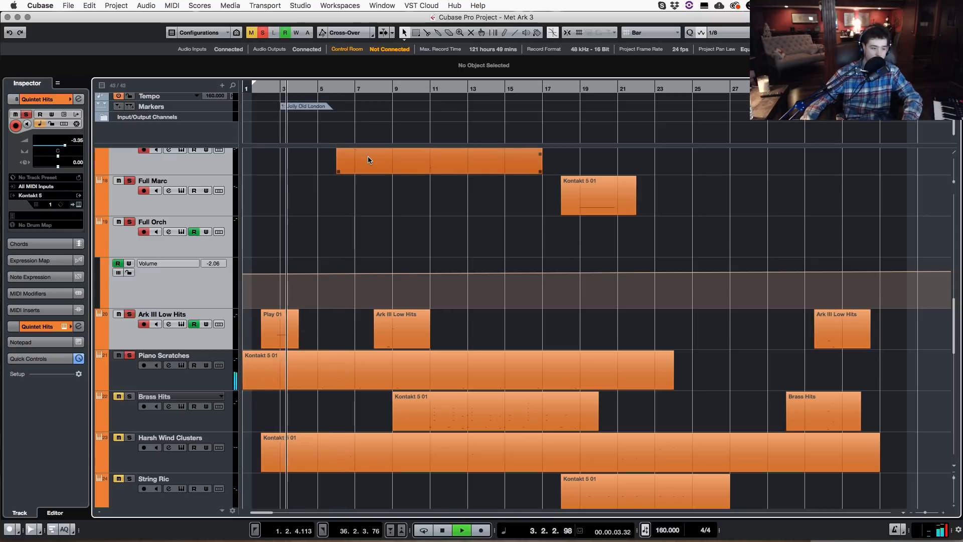
scroll(420, 308, up, 10)
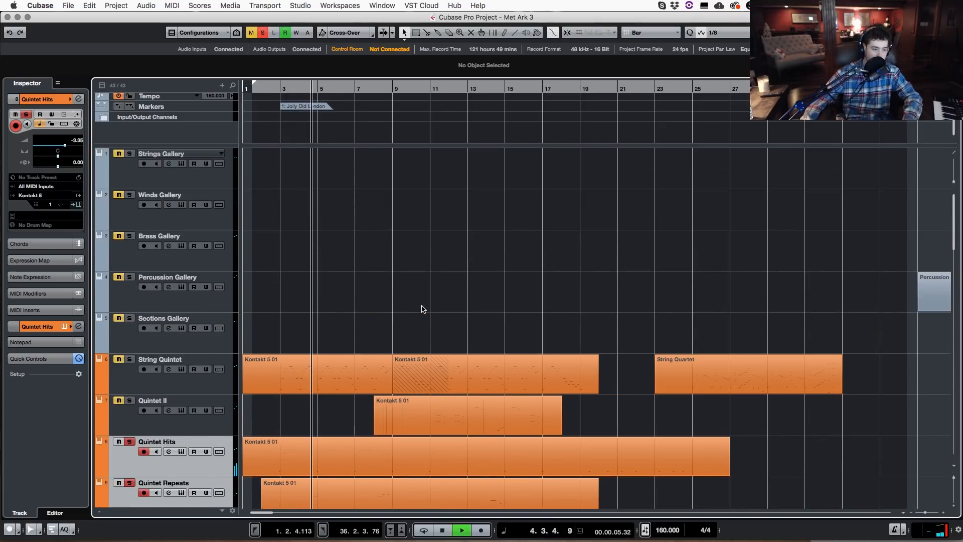
scroll(421, 309, down, 1)
key(space)
- Add the String Quintet and Quintet II tracks to the solo and play the combination from bar 2 to bar 9
click(130, 309)
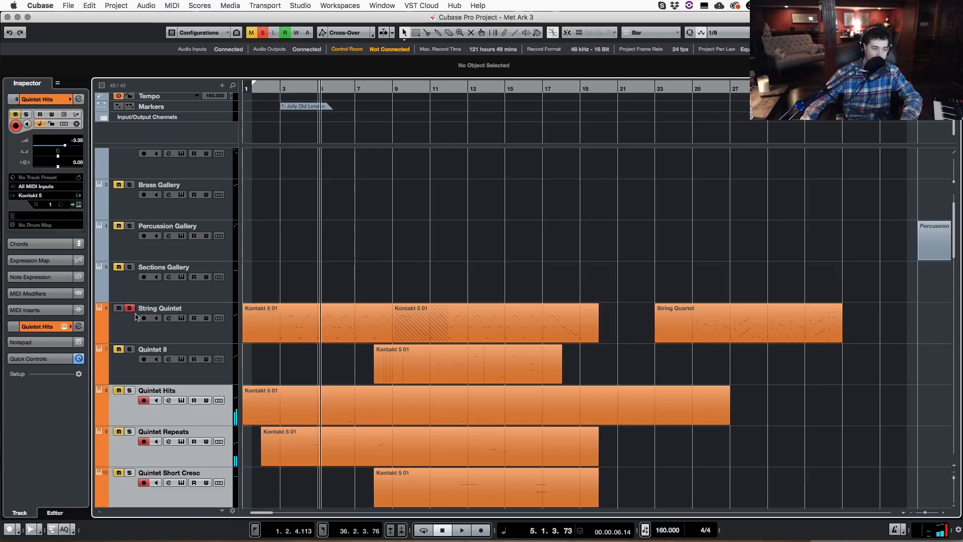
click(129, 350)
scroll(386, 384, down, 1)
scroll(386, 383, down, 3)
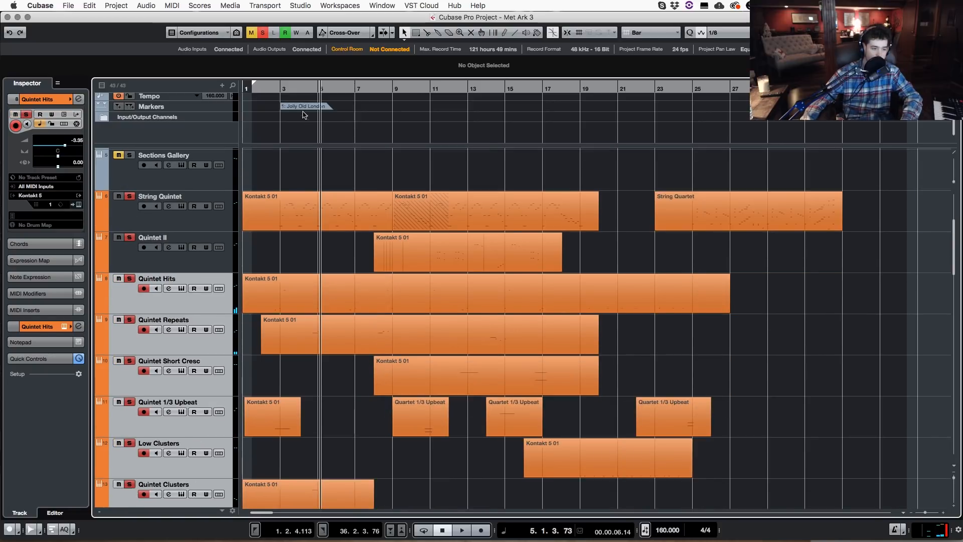
click(274, 88)
key(space)
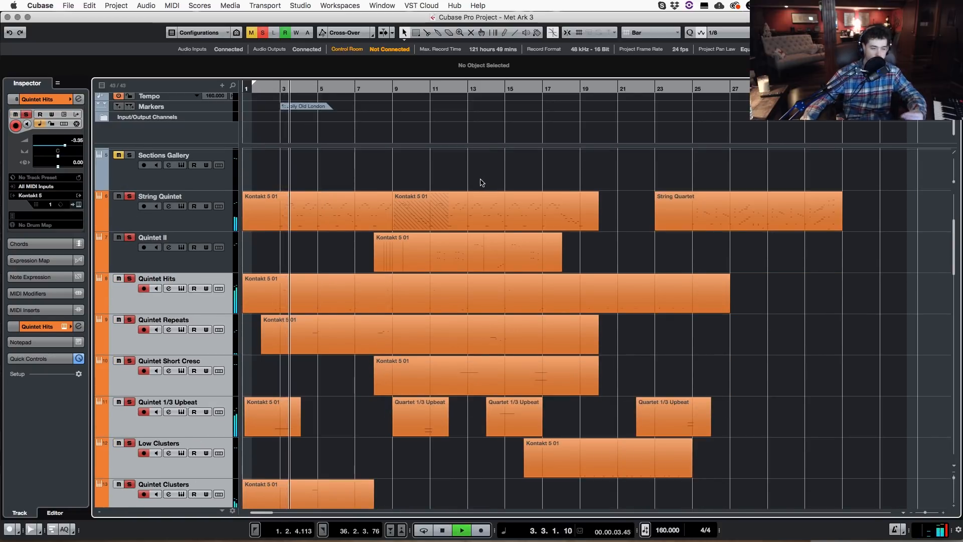
scroll(482, 323, down, 5)
scroll(483, 323, down, 3)
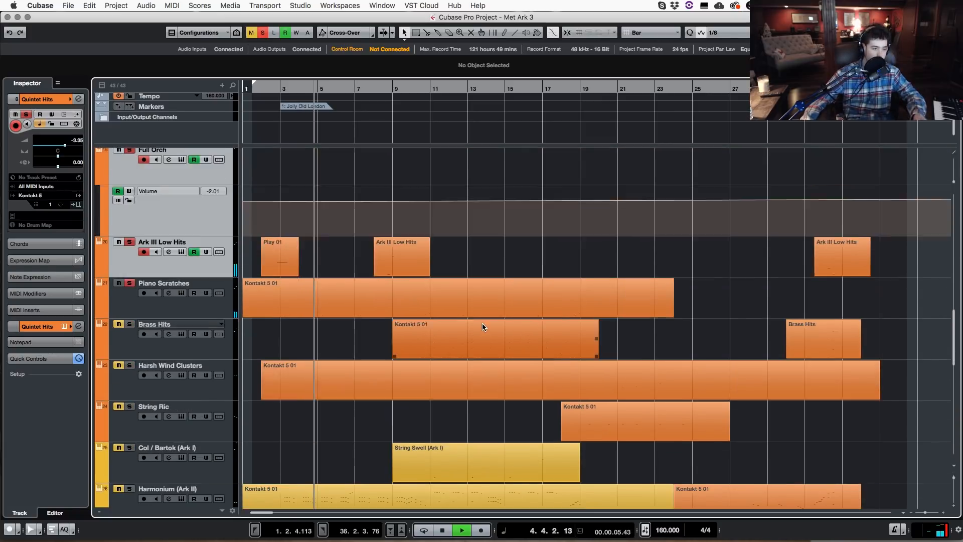
scroll(483, 327, up, 4)
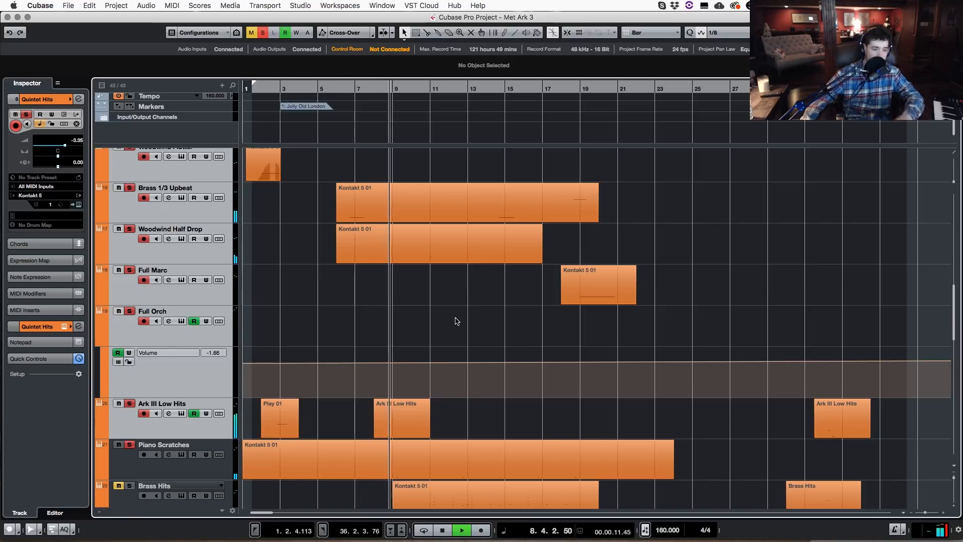
key(space)
- Clear all solos, then unmute and select the Brass 1/3 Upbeat track
click(262, 33)
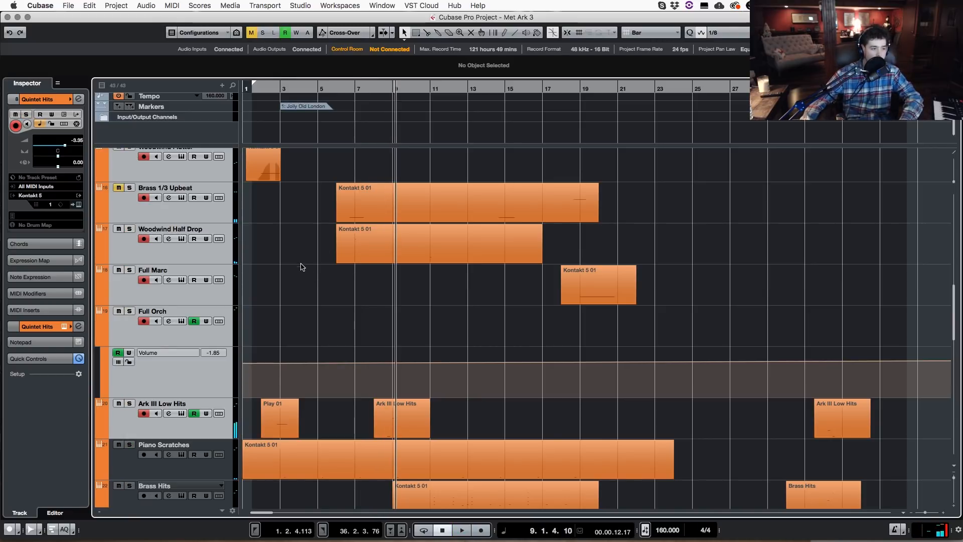
click(237, 255)
scroll(296, 289, down, 1)
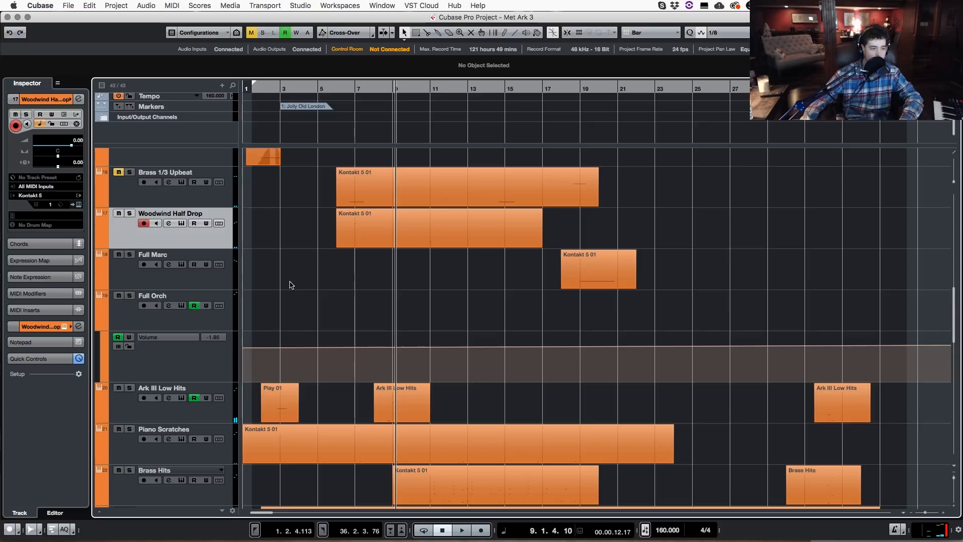
scroll(288, 282, up, 3)
click(118, 230)
click(217, 258)
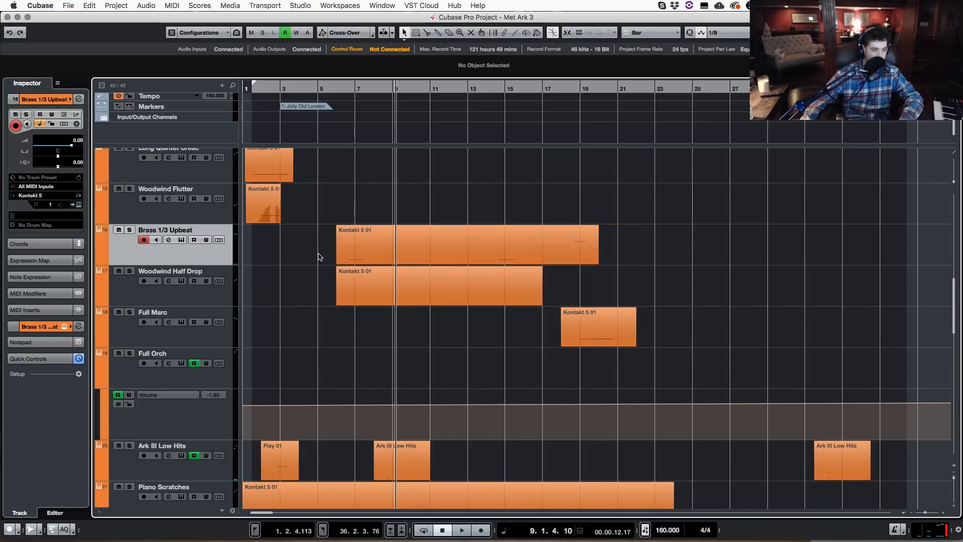
- Select the Brass Hits track and audition it with the playhead at bar 14
scroll(329, 351, up, 6)
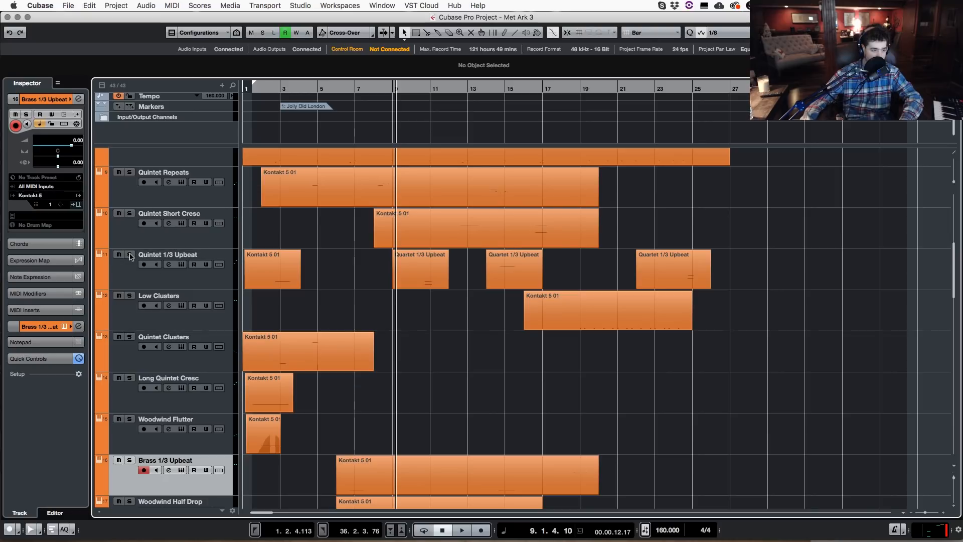
scroll(351, 455, down, 12)
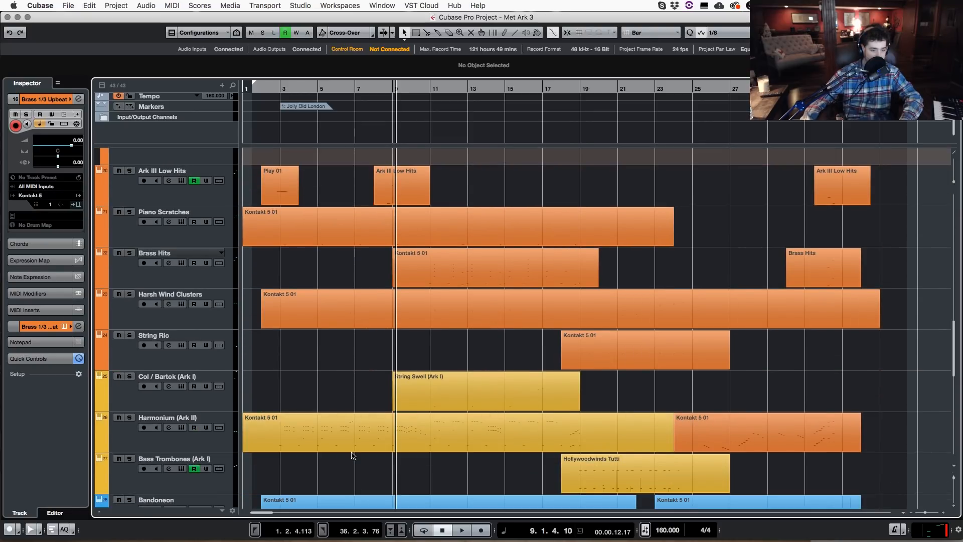
click(345, 294)
scroll(345, 296, up, 1)
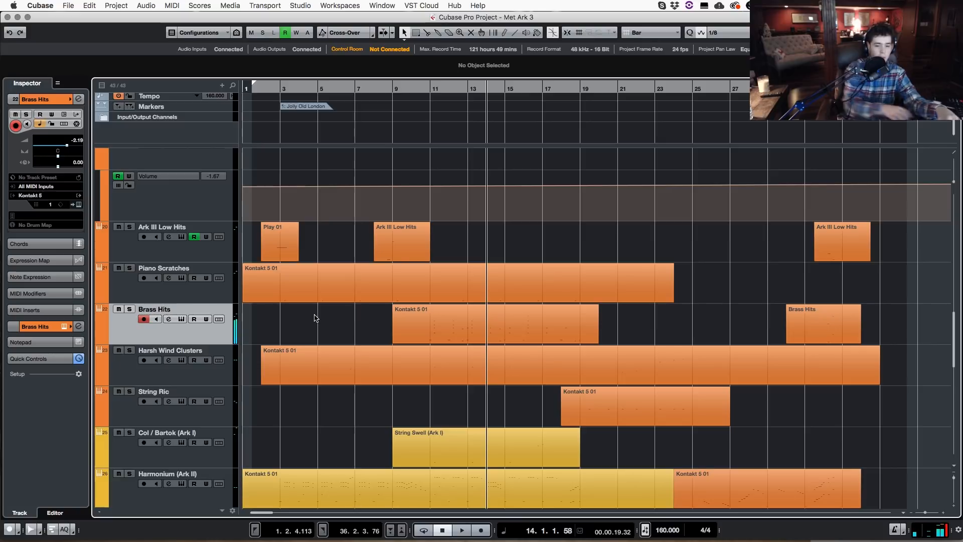
- Play the full arrangement from bar 10 to hear the Brass Hits in context, and stop in bar 13
click(423, 88)
key(space)
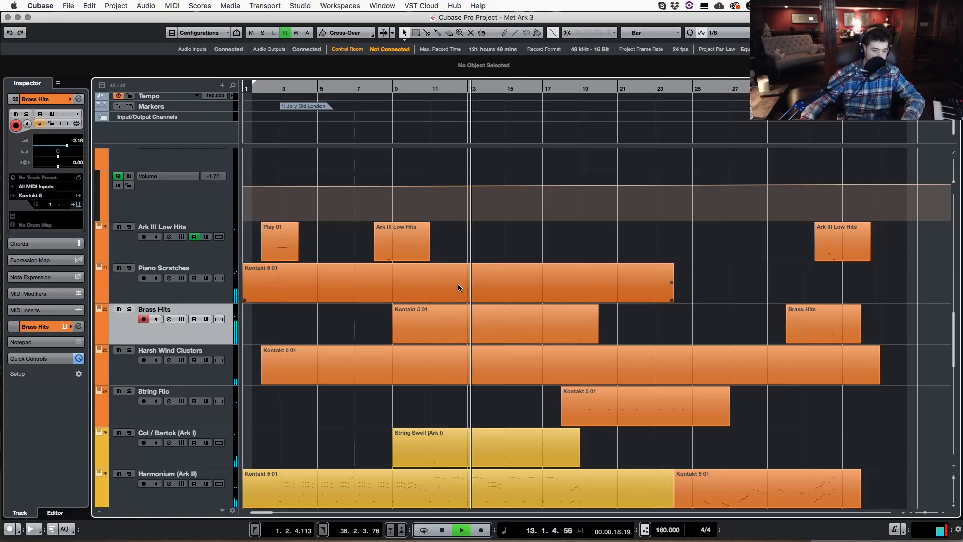
key(space)
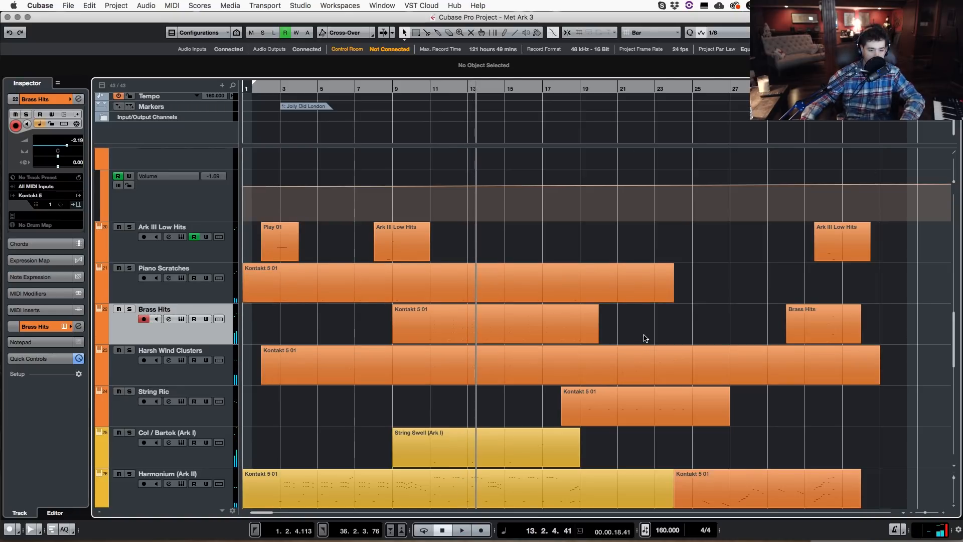
- Solo the Harsh Wind Clusters and String Ric tracks and play them from the end of bar 10
scroll(551, 341, down, 2)
scroll(463, 387, down, 1)
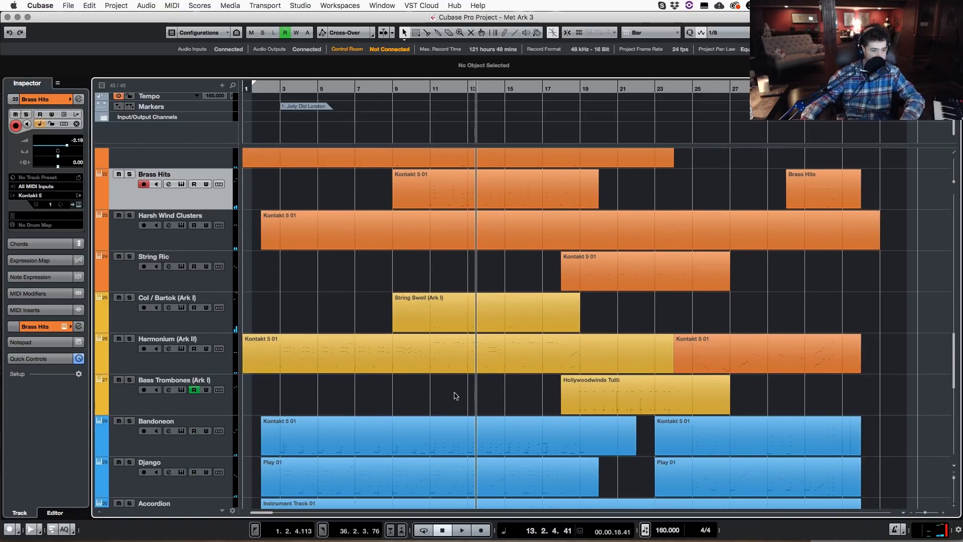
scroll(465, 401, down, 1)
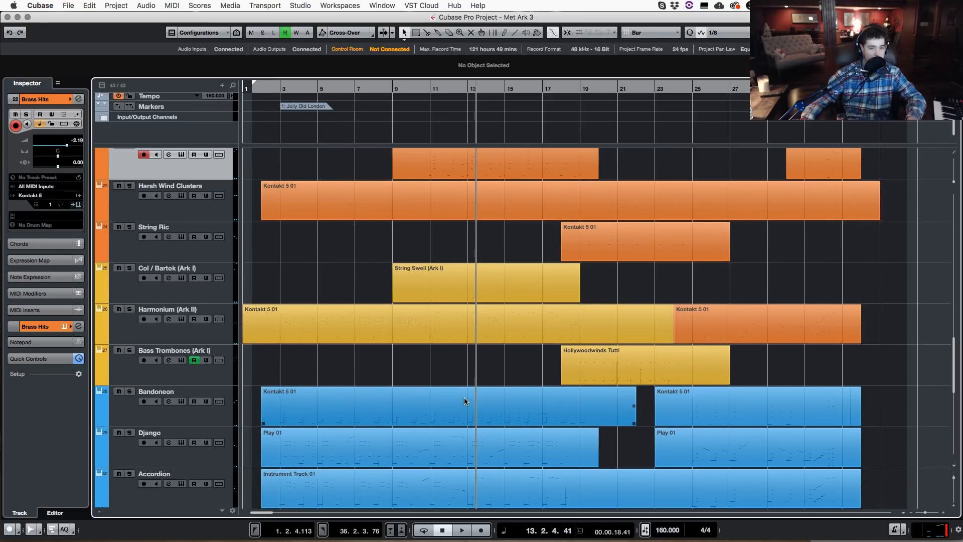
click(129, 186)
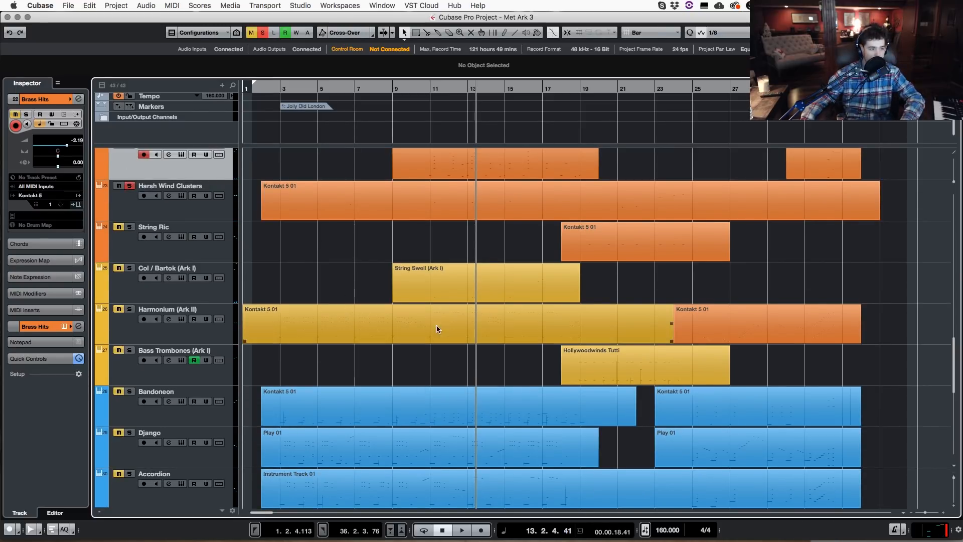
scroll(431, 326, up, 1)
click(428, 92)
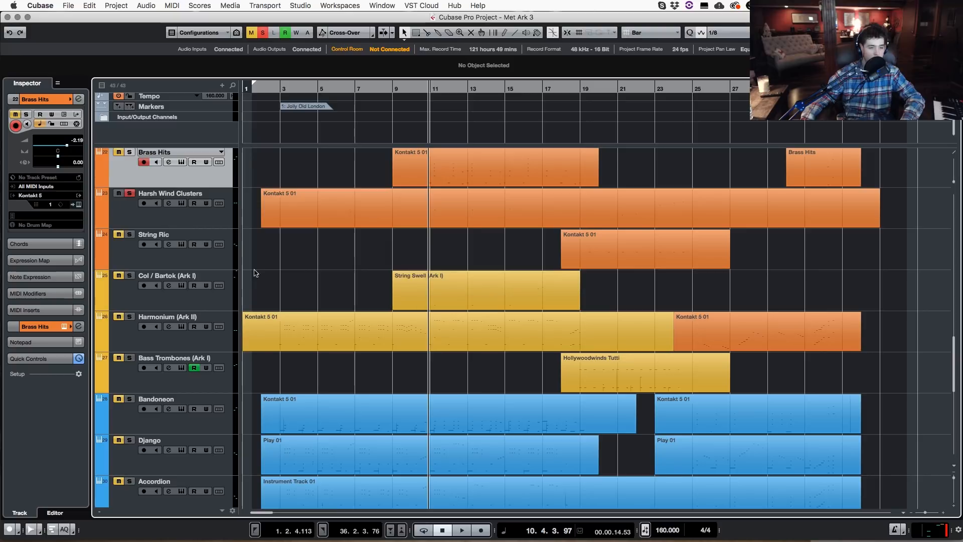
scroll(412, 272, up, 2)
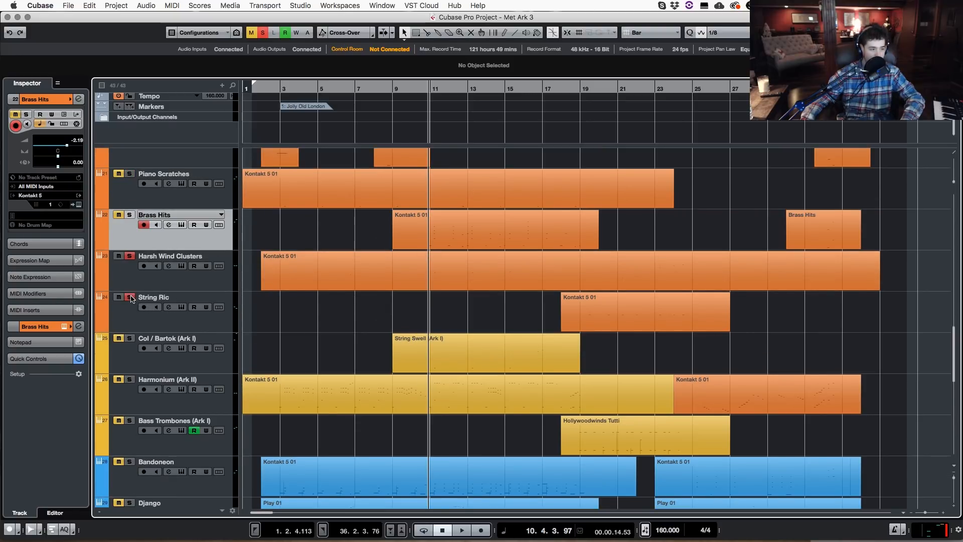
key(space)
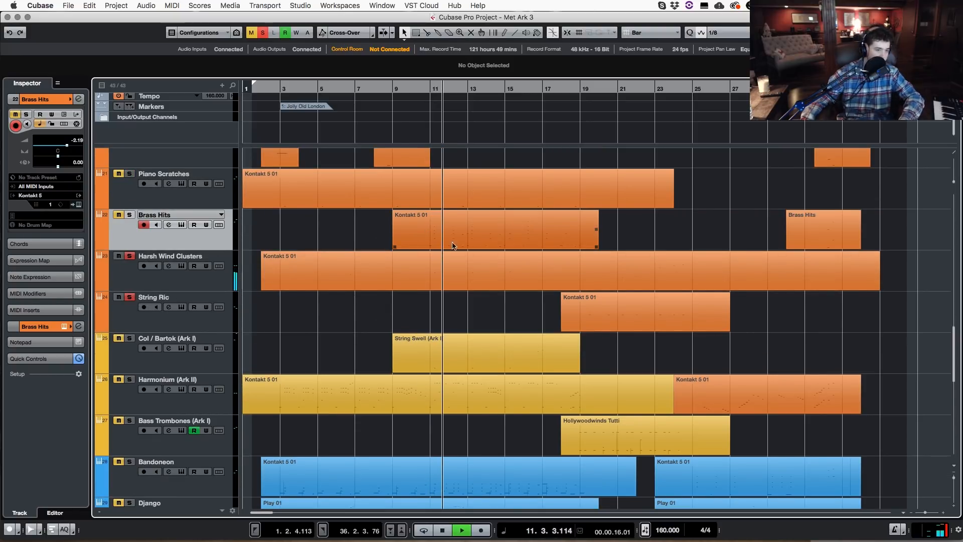
key(space)
- Play the soloed tracks from bar 19 to the end of bar 20 and clear all solos
click(590, 86)
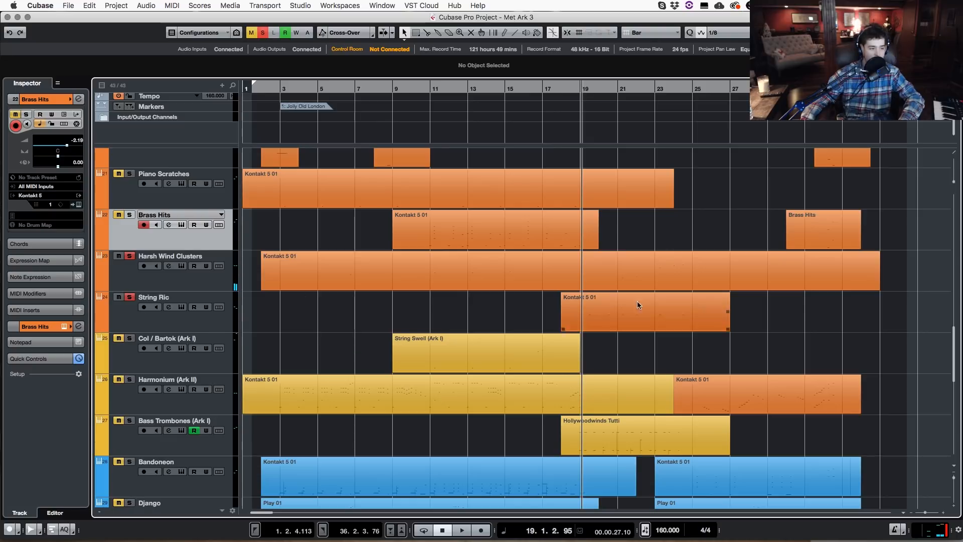
key(space)
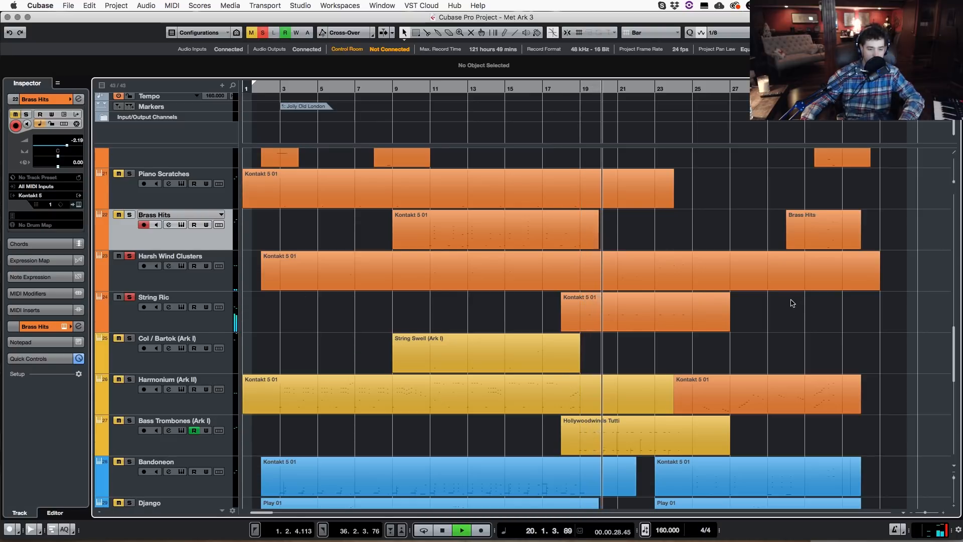
key(space)
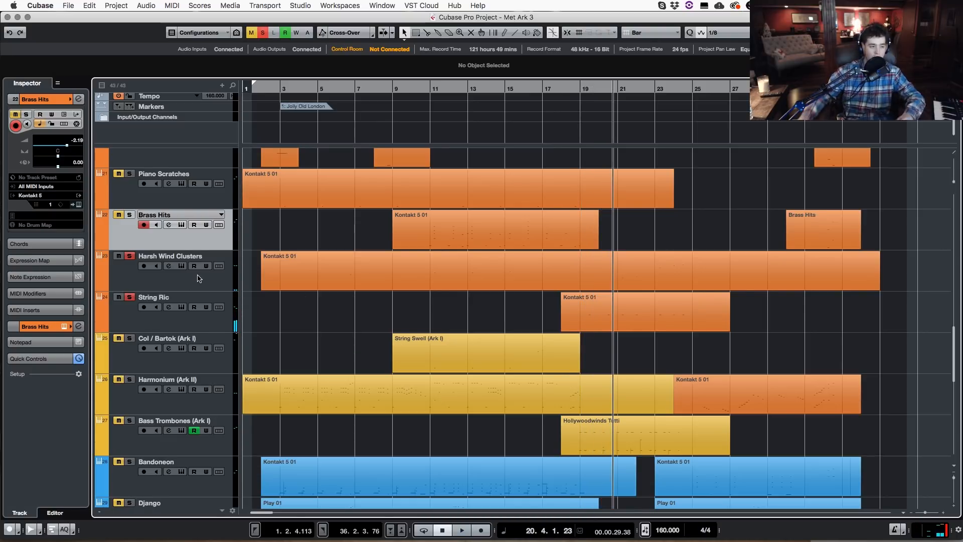
click(262, 34)
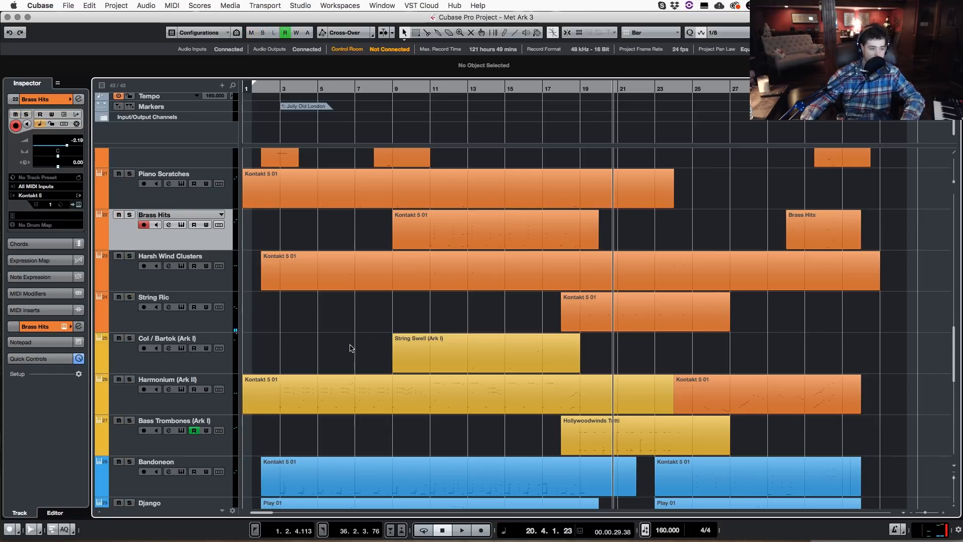
- Select the three yellow Ark I and II tracks together, then select Harmonium (Ark II) and Bass Trombones (Ark I) individually
scroll(351, 348, down, 3)
click(221, 289)
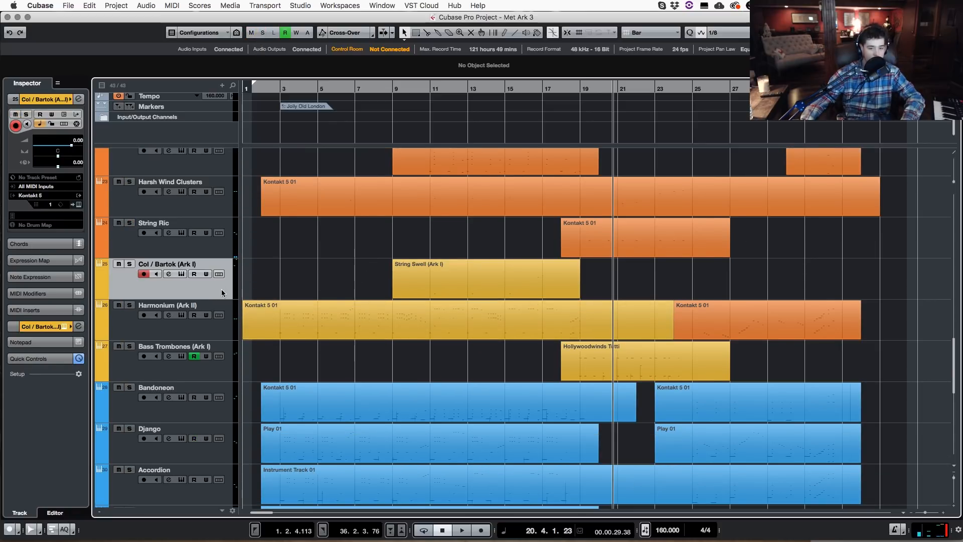
shift+click(219, 369)
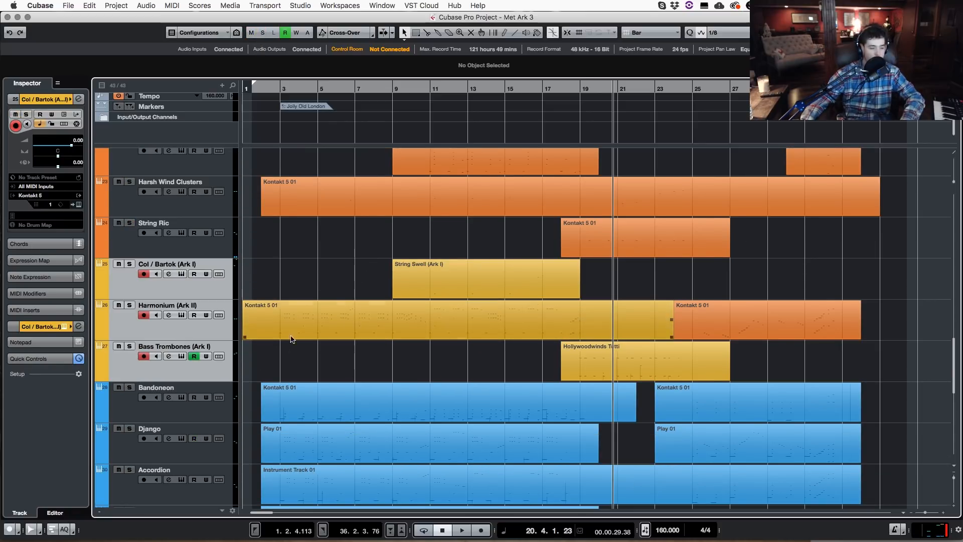
click(180, 327)
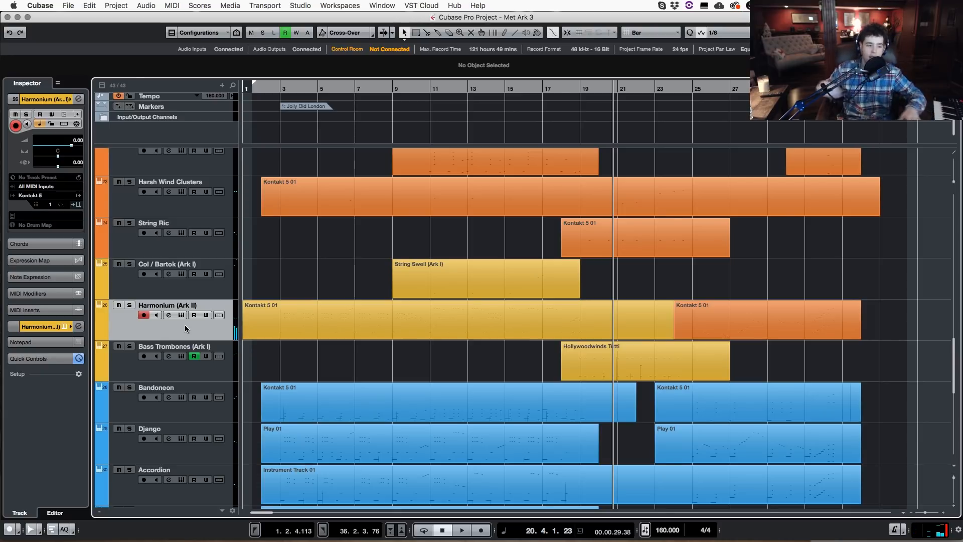
click(204, 372)
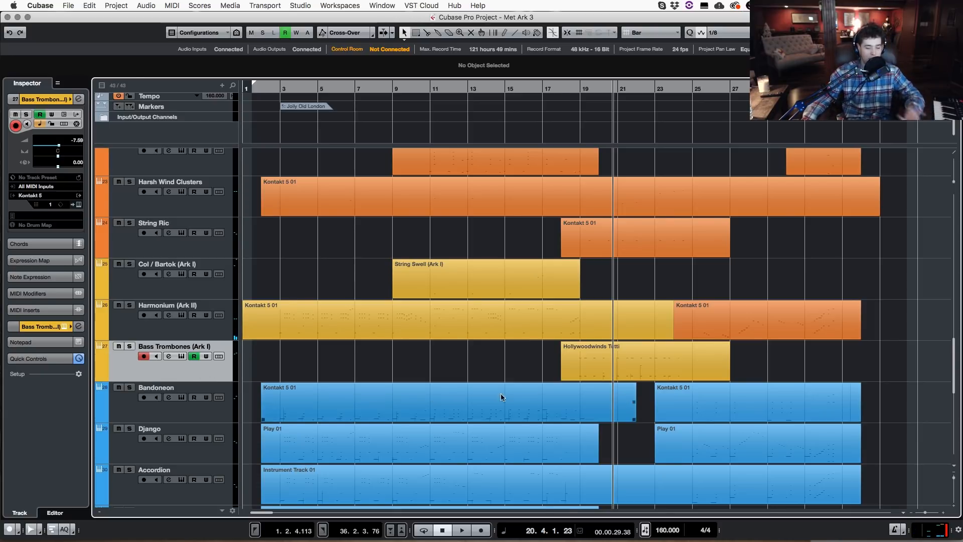
- Select the String Ric track, then the Col / Bartok (Ark I) track, and place the playhead at the end of bar 10
scroll(610, 352, up, 5)
scroll(610, 353, up, 3)
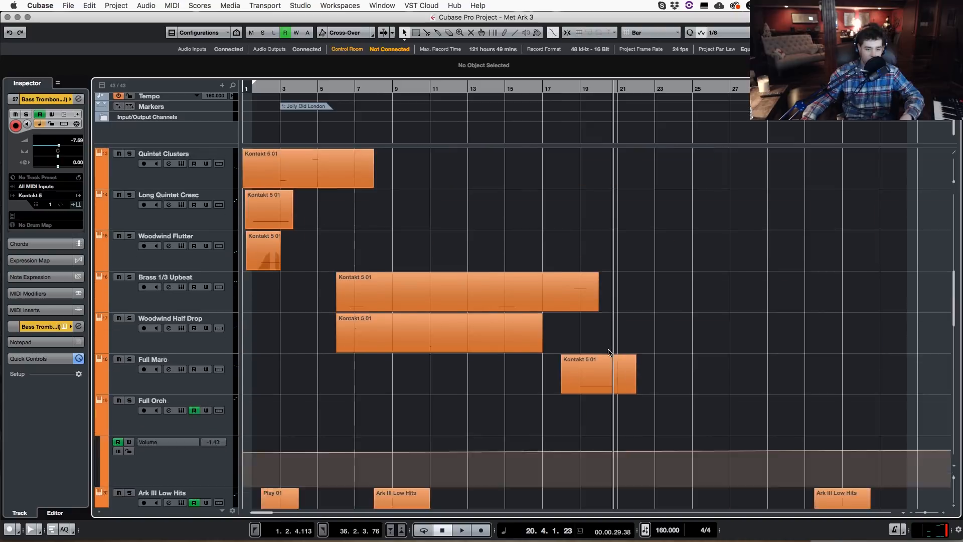
scroll(610, 353, down, 13)
scroll(610, 352, up, 7)
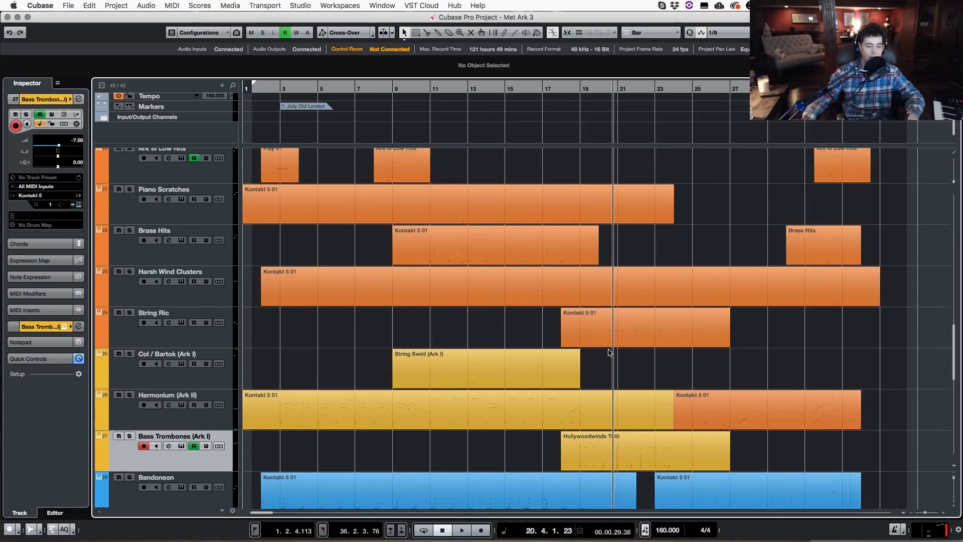
scroll(391, 401, right, 5)
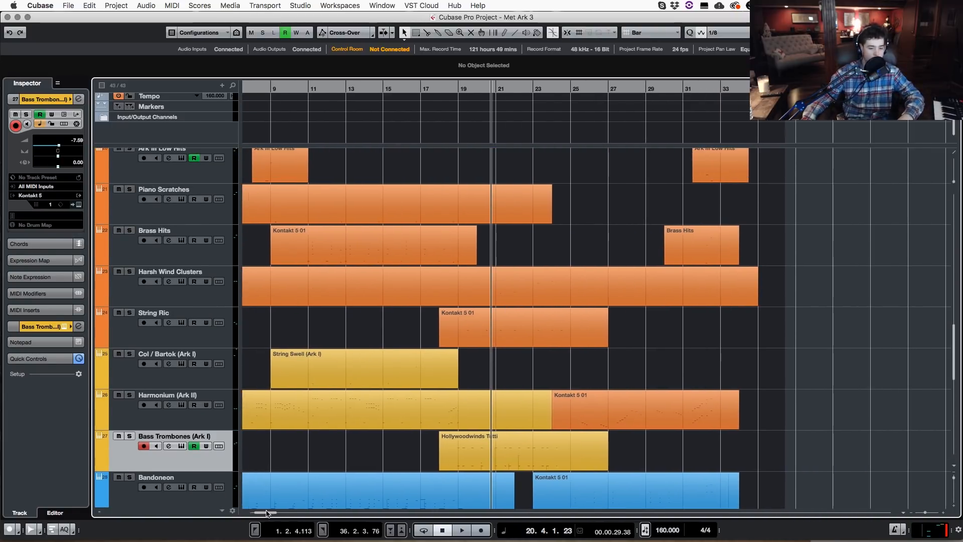
click(217, 342)
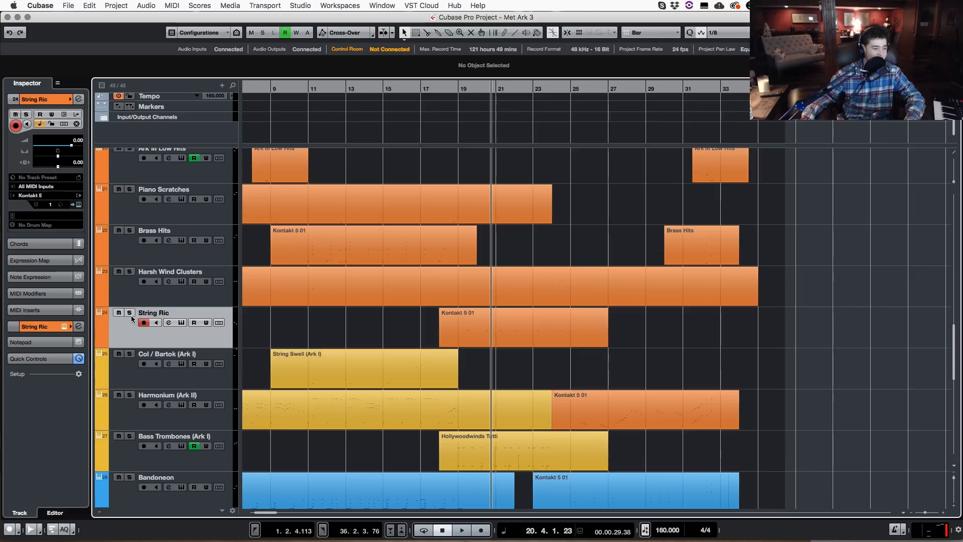
click(265, 382)
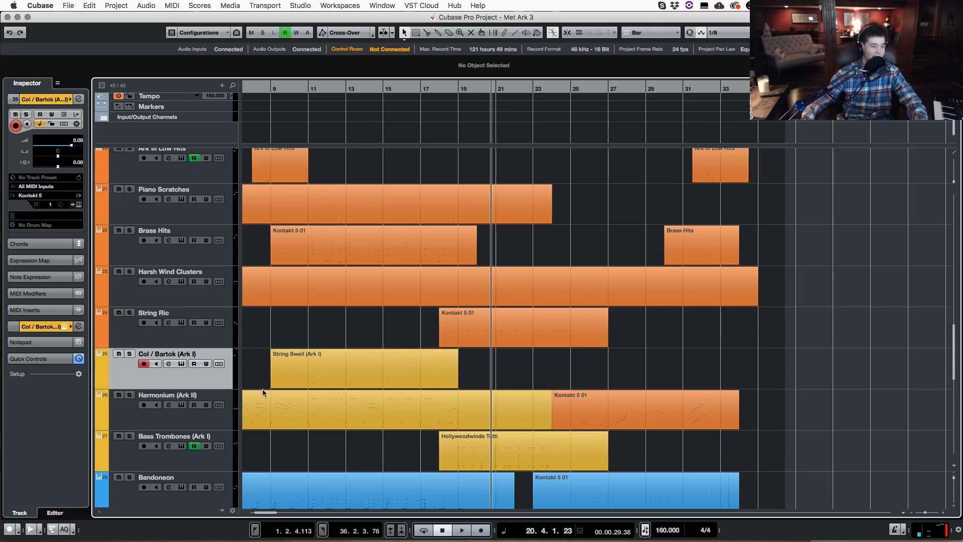
click(262, 395)
click(345, 107)
click(306, 89)
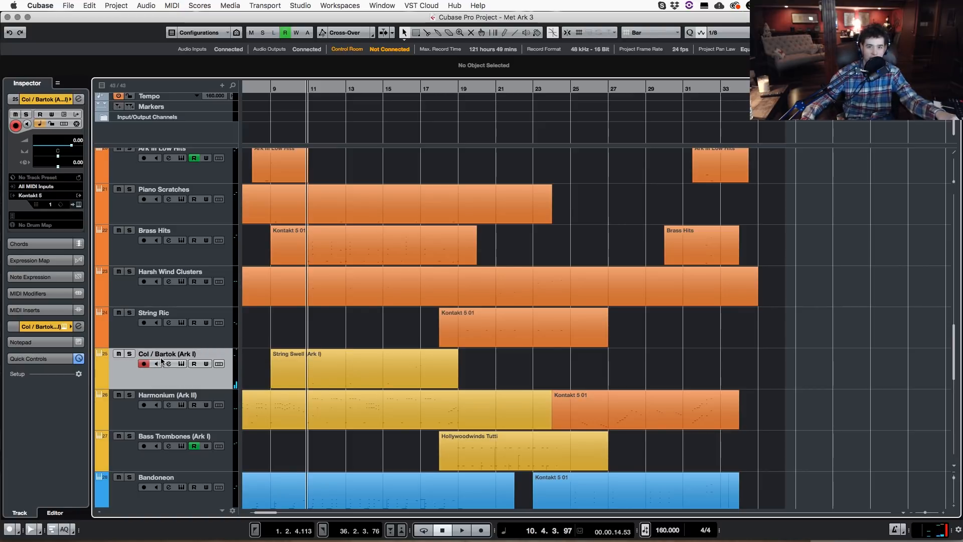
- Reduce the track heights until all tracks from String Ric to Kontakt 5 01 fit, and select the Charango track for auditioning
scroll(161, 360, down, 6)
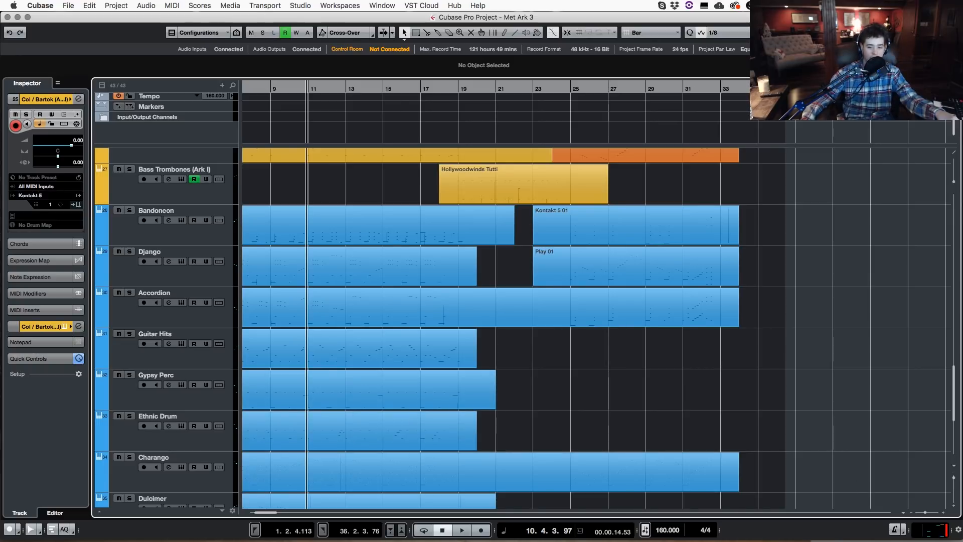
drag(954, 477, 954, 475)
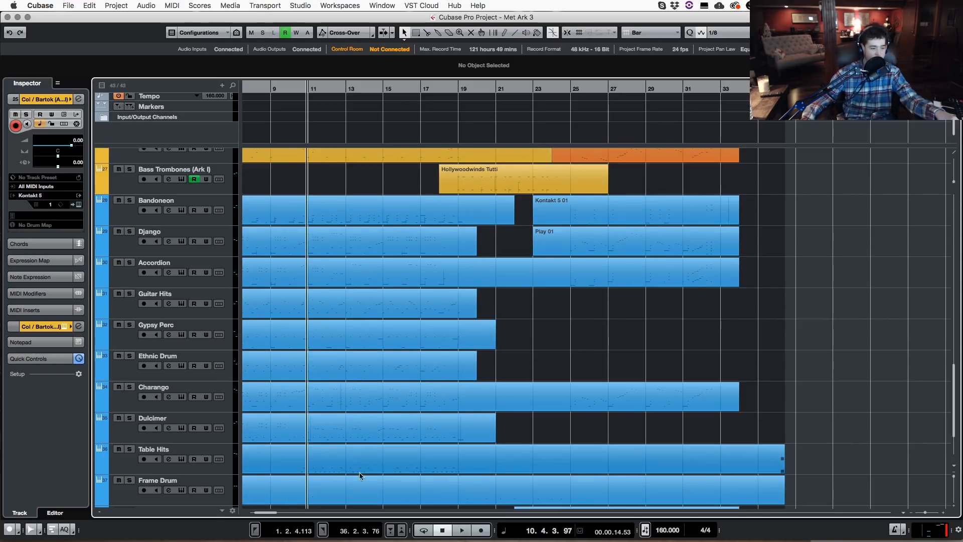
drag(259, 512, 254, 514)
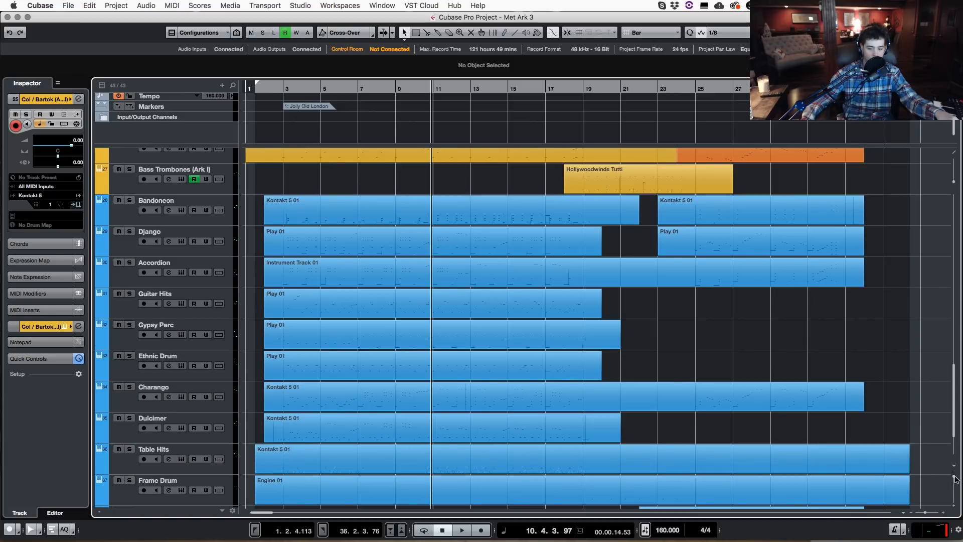
drag(955, 476, 955, 474)
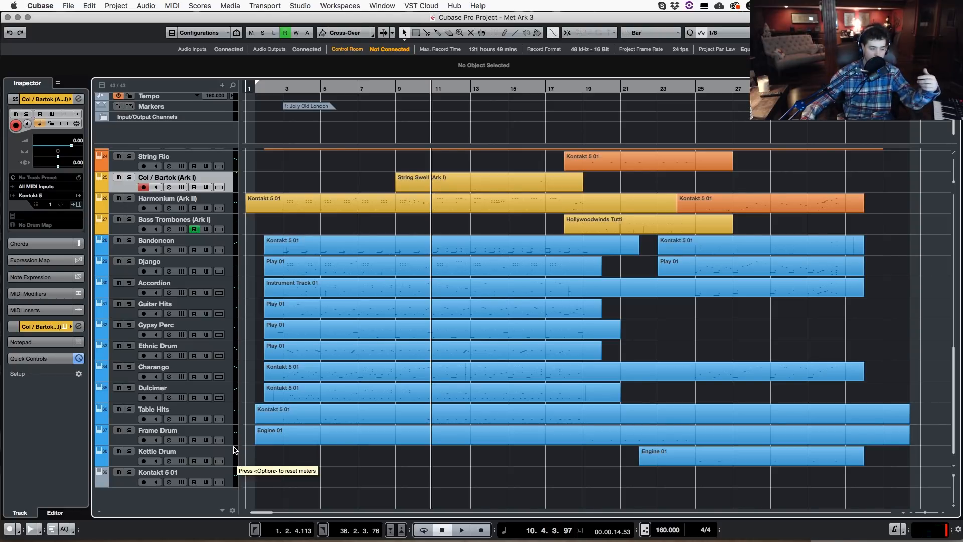
click(238, 380)
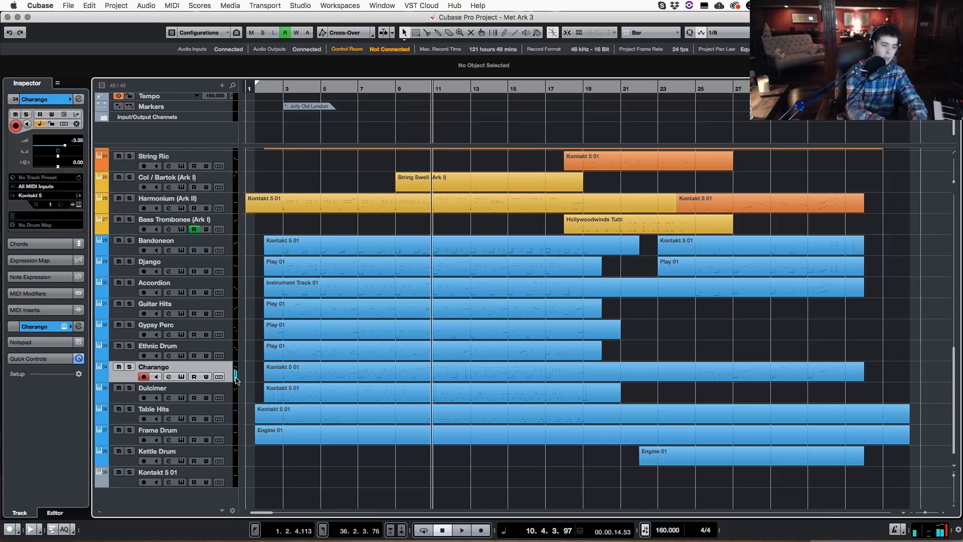
- Select all the orange tracks from String Quintet through String Ric and solo them
click(233, 393)
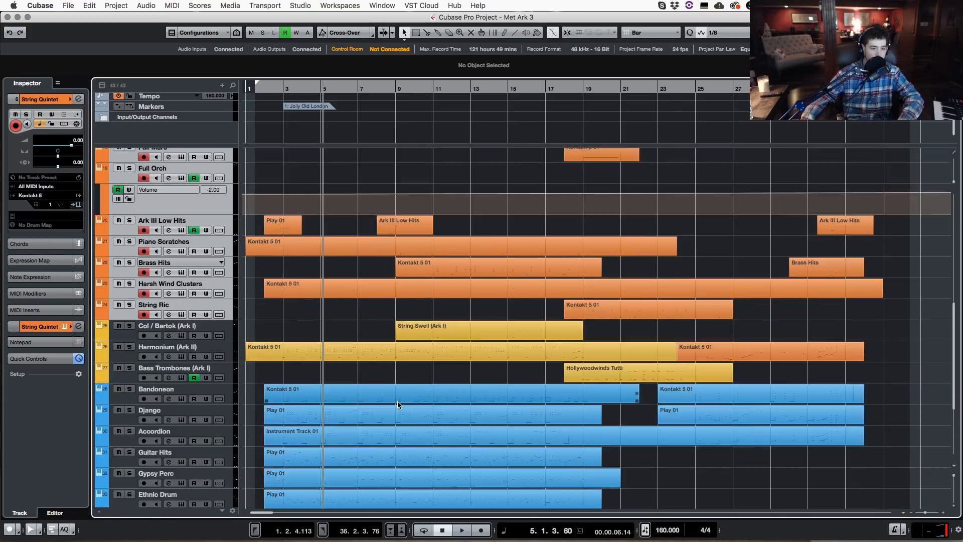
scroll(397, 401, down, 5)
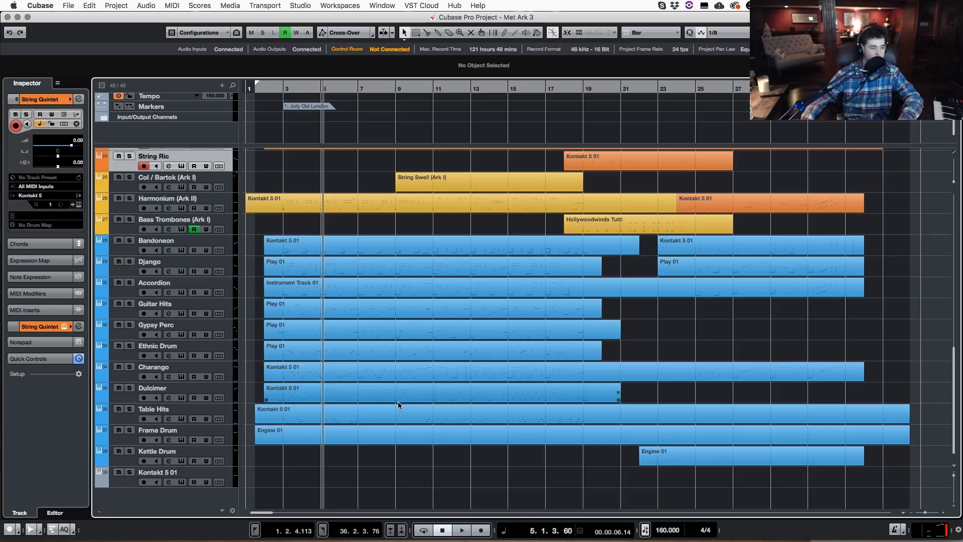
scroll(398, 401, up, 9)
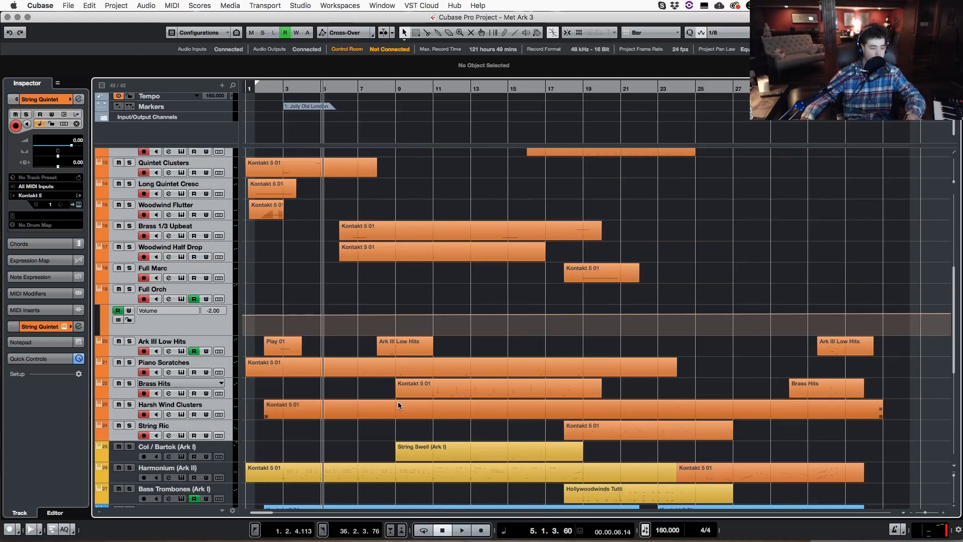
scroll(397, 404, up, 4)
key(s)
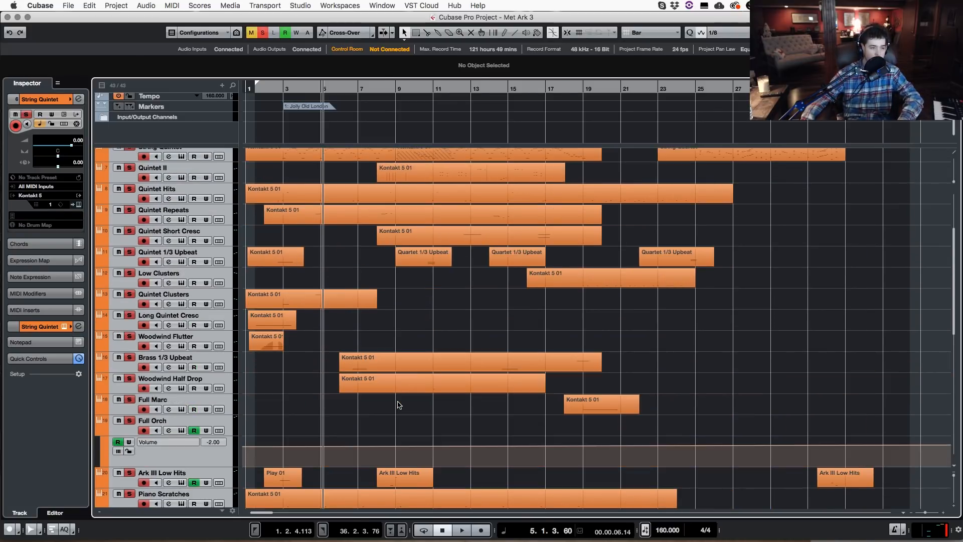
- Play the soloed orange tracks from near the start of the arrangement and look through their parts down to the track list's end
scroll(398, 405, down, 1)
click(257, 88)
key(space)
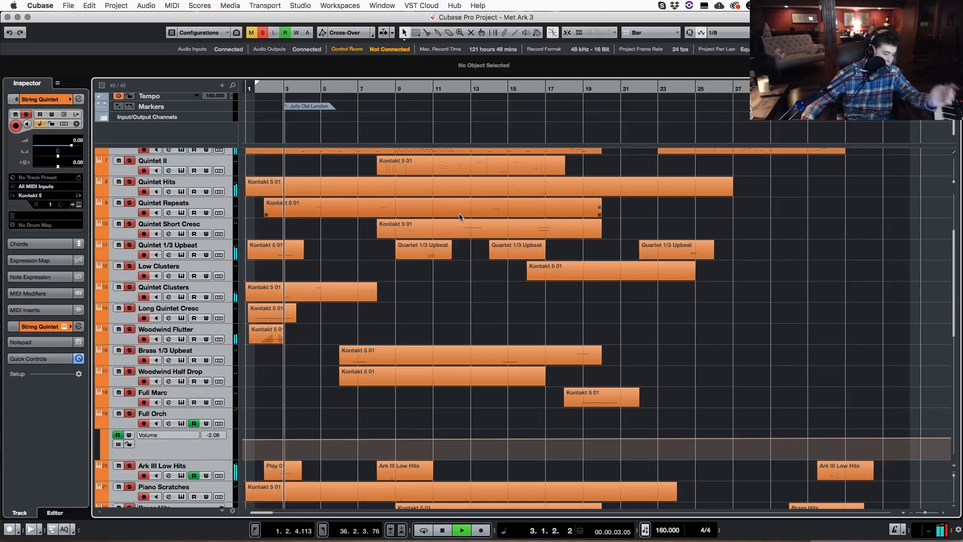
click(453, 221)
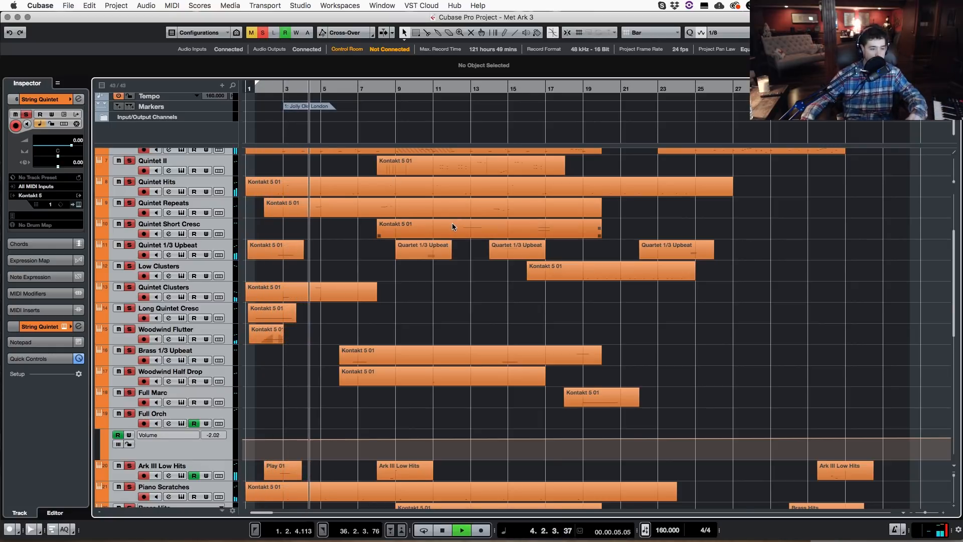
click(469, 293)
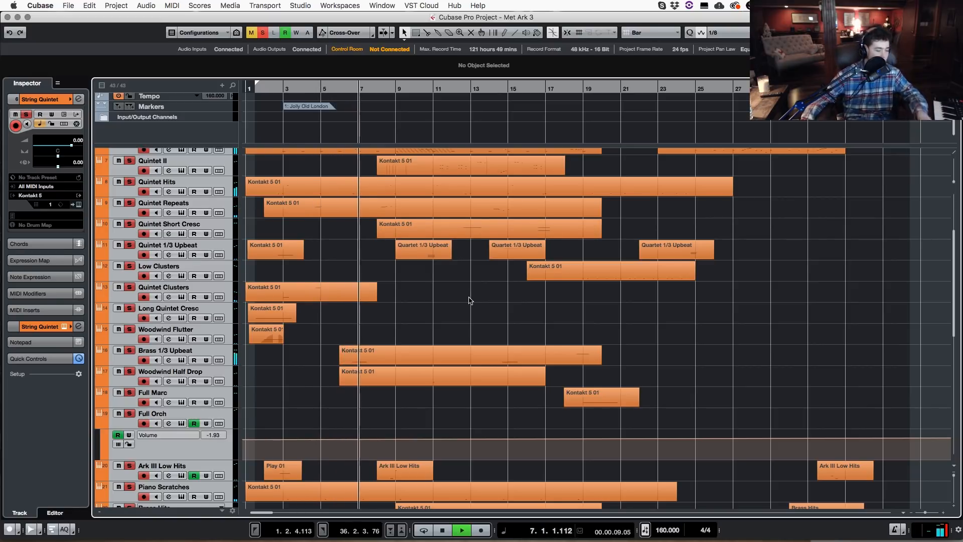
click(378, 352)
scroll(377, 351, down, 5)
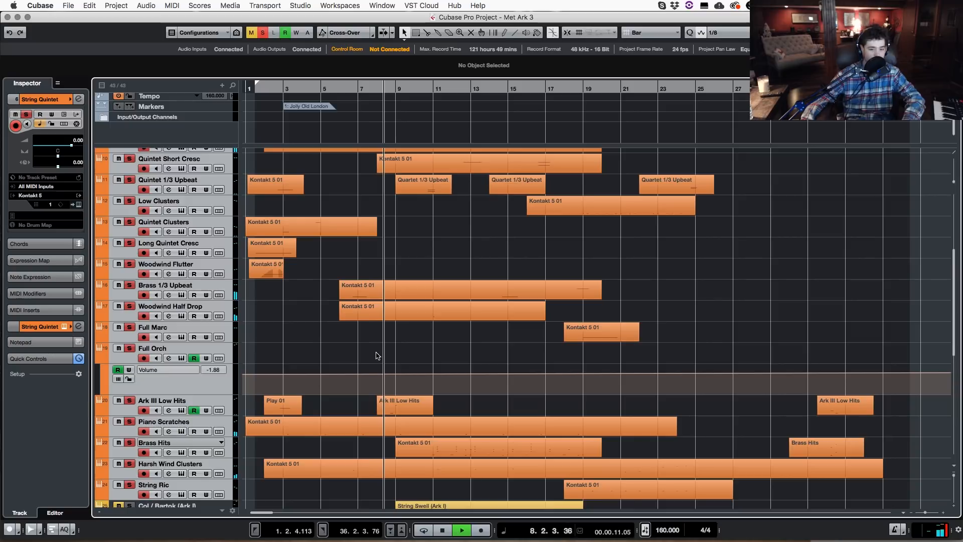
scroll(378, 355, down, 10)
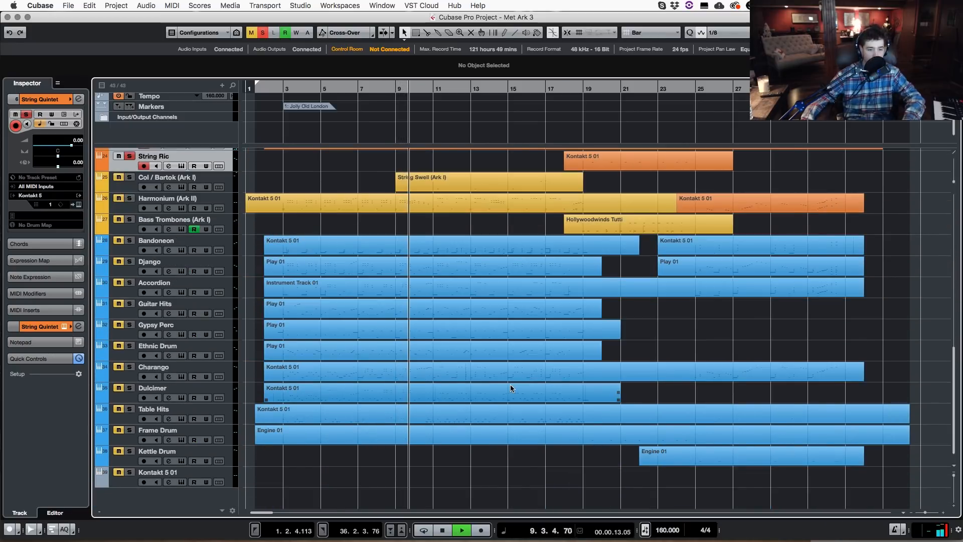
scroll(511, 388, up, 12)
scroll(512, 384, up, 9)
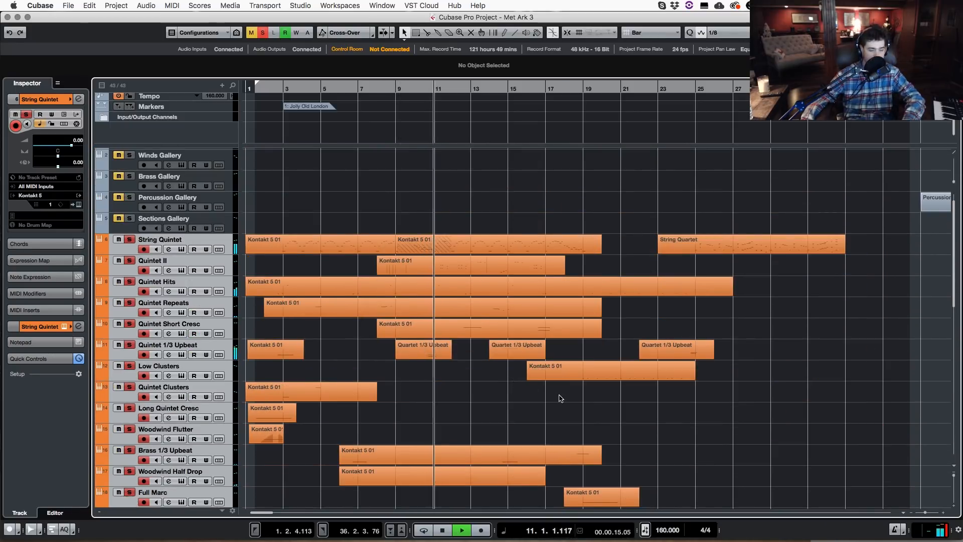
scroll(602, 406, down, 2)
- Reduce the track heights so the orange and yellow tracks and the first blue tracks fit in the arrangement together
click(953, 472)
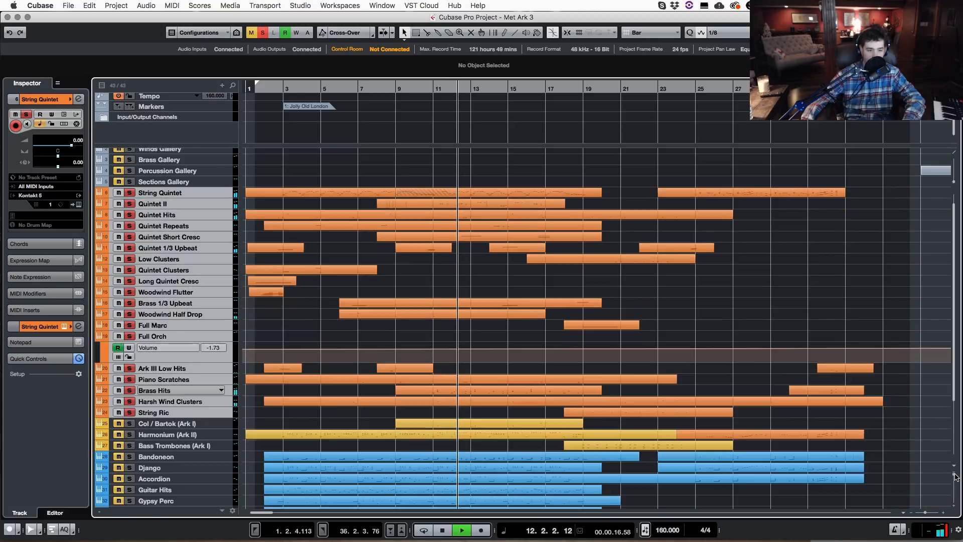
click(953, 472)
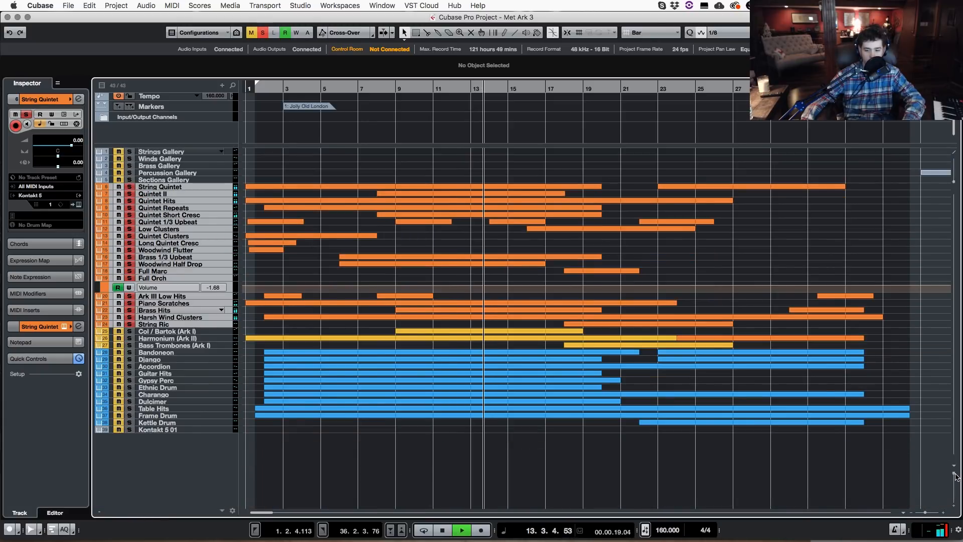
click(955, 476)
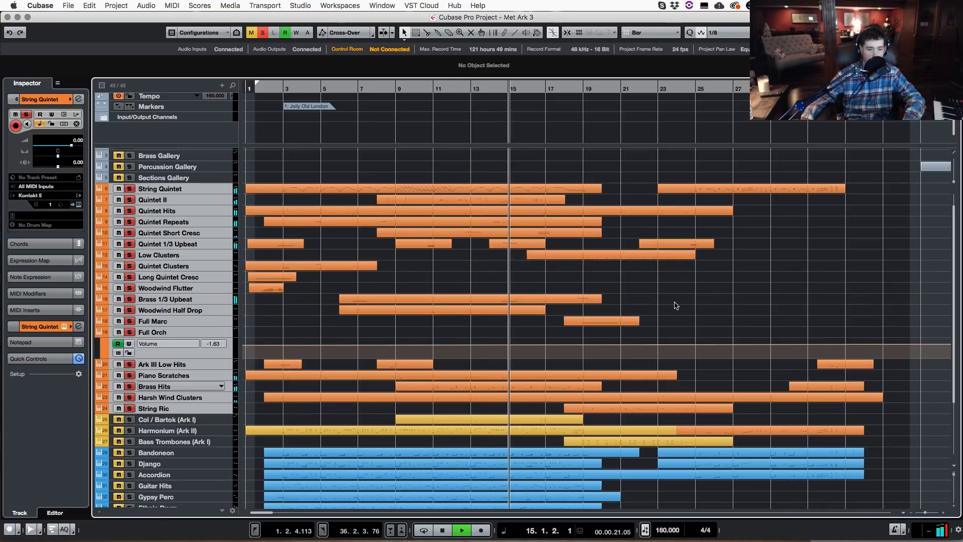
- Clear the orange tracks' solo and solo the three yellow tracks, Col / Bartok (Ark I), Harmonium (Ark II) and Bass Trombones (Ark I)
click(262, 33)
scroll(295, 385, down, 3)
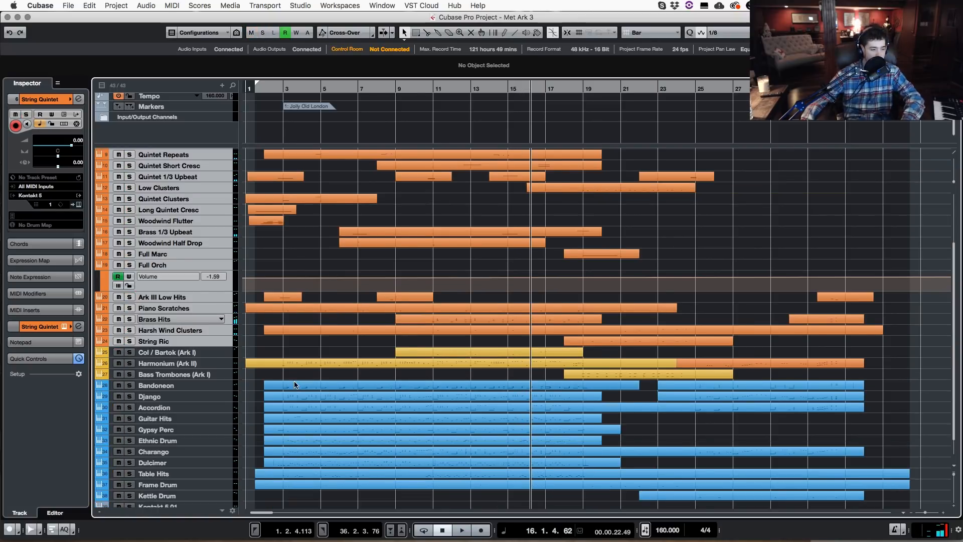
right_click(227, 352)
key(Escape)
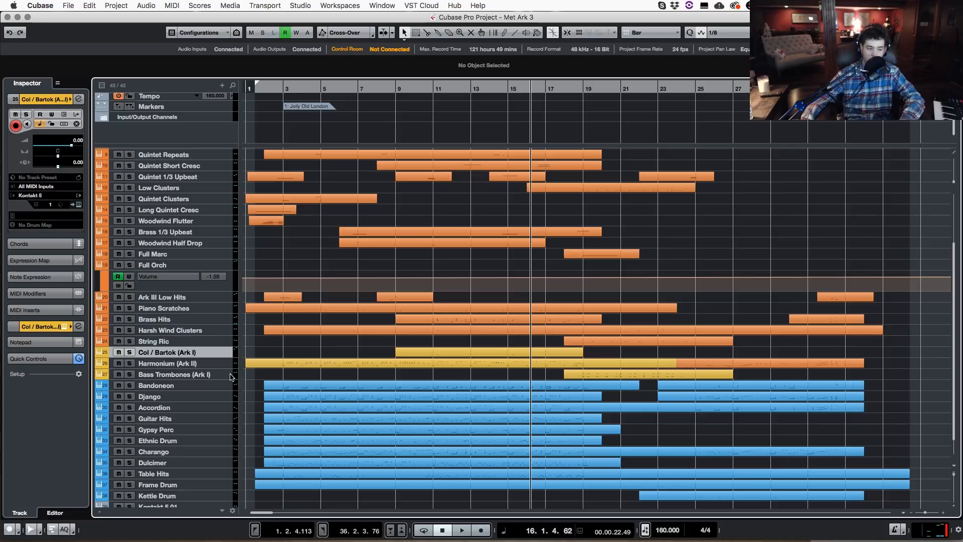
shift+click(230, 374)
key(s)
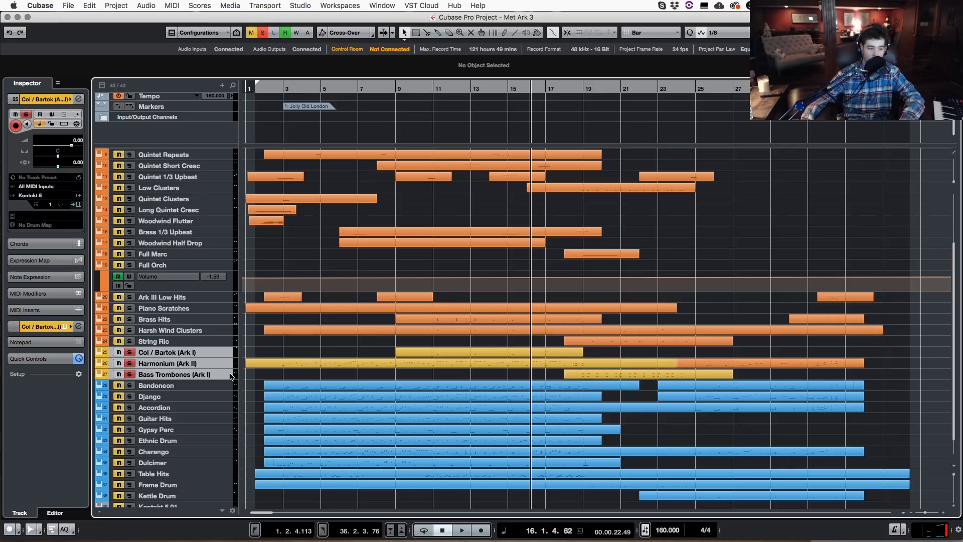
- Play the soloed yellow tracks from the middle of bar 14 and stop playback in bar 19
click(501, 87)
key(space)
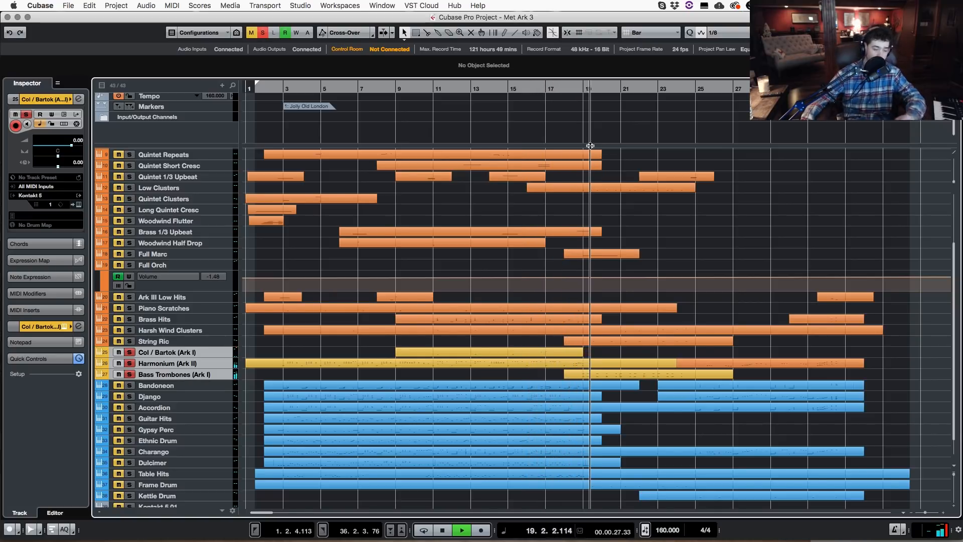
key(space)
- Clear the yellow solo, solo the tracks from Bandoneon through Kontakt 5 01, and play them from just before bar 3
click(262, 33)
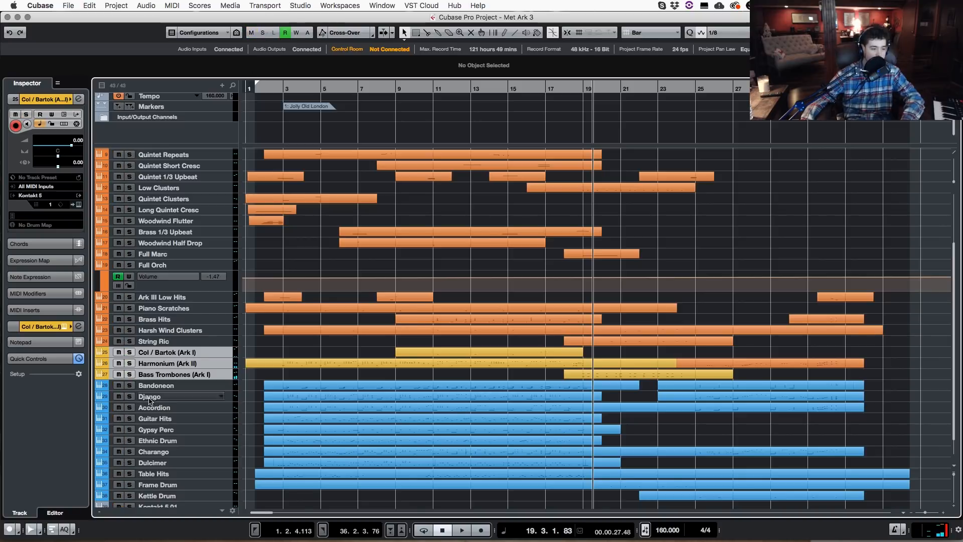
click(229, 389)
scroll(312, 401, down, 2)
shift+click(228, 482)
key(s)
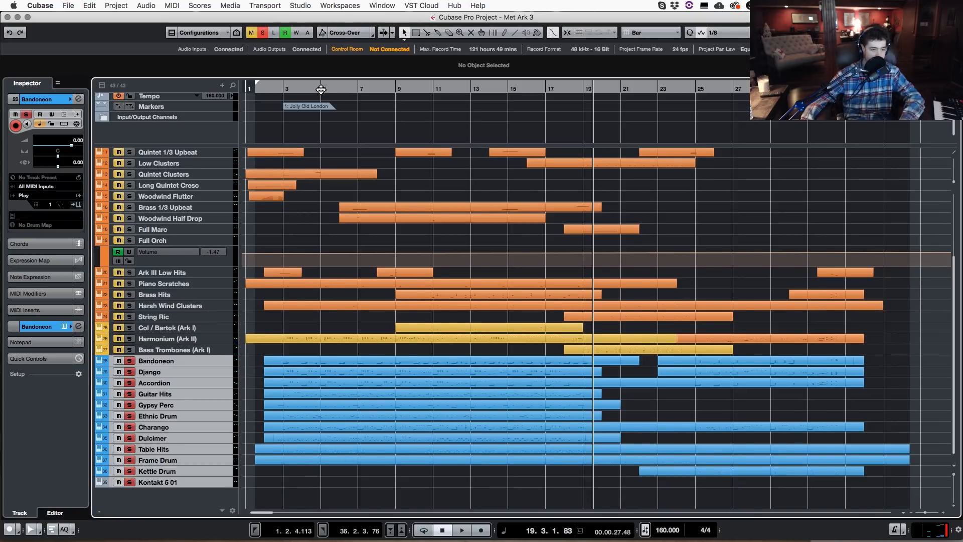
double_click(281, 88)
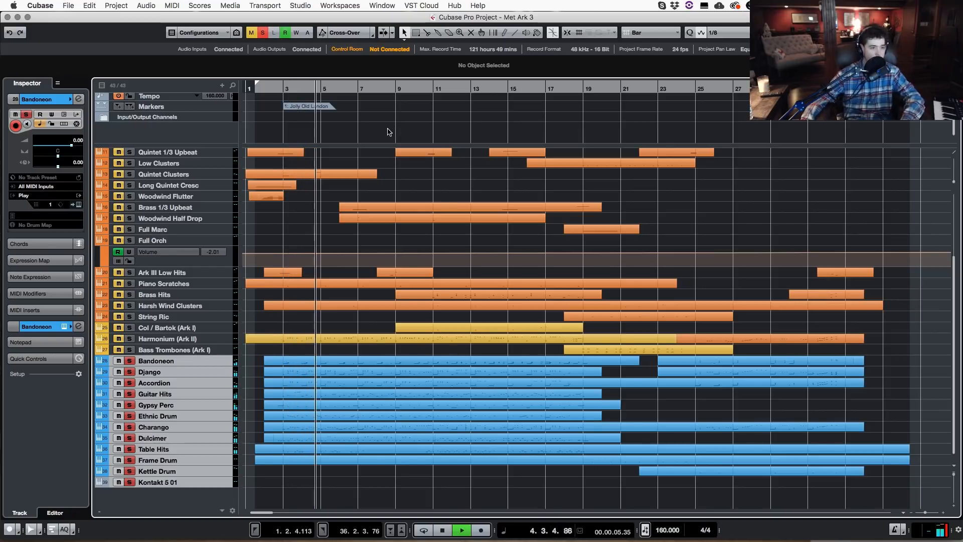
- Clear all solos during playback, listen to the full arrangement while viewing its layered tracks, and stop at the end of bar 14
click(262, 33)
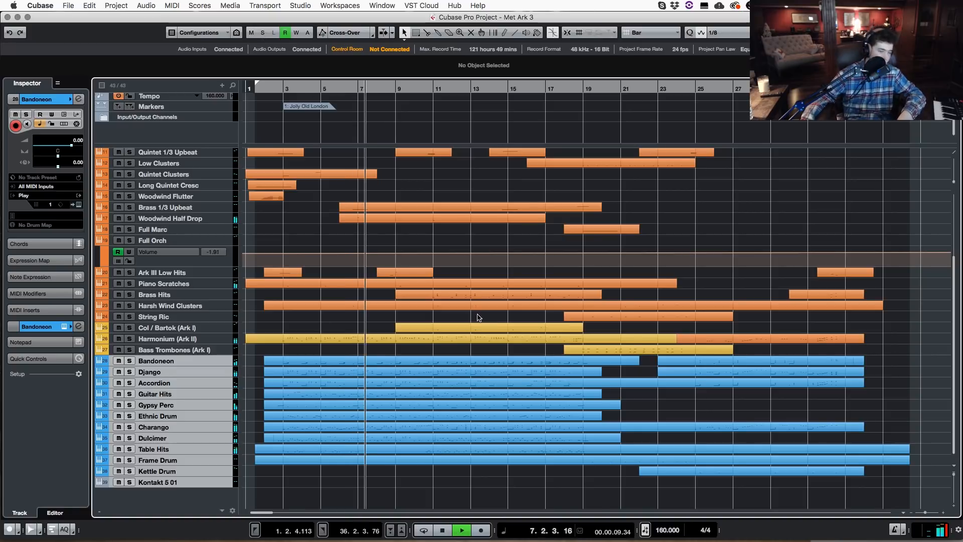
scroll(499, 350, up, 5)
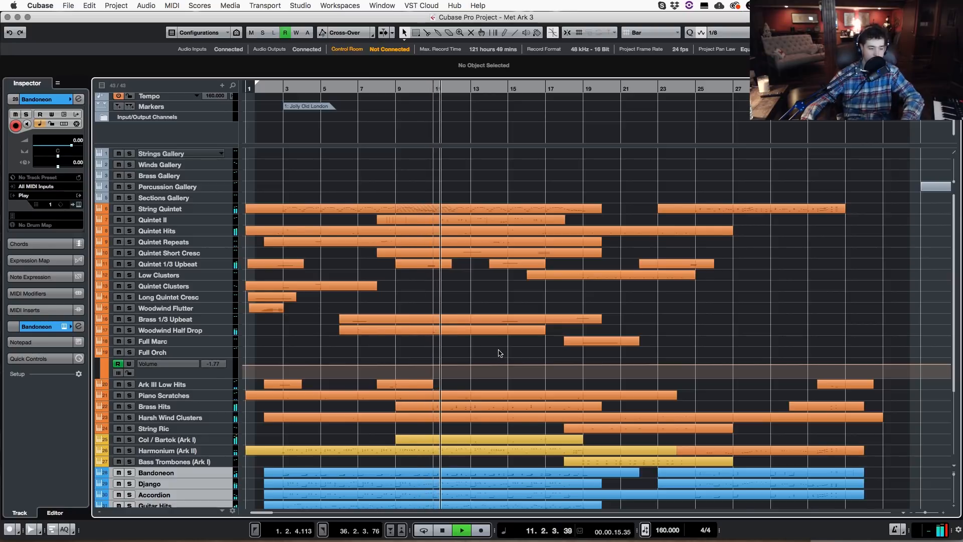
scroll(499, 353, down, 4)
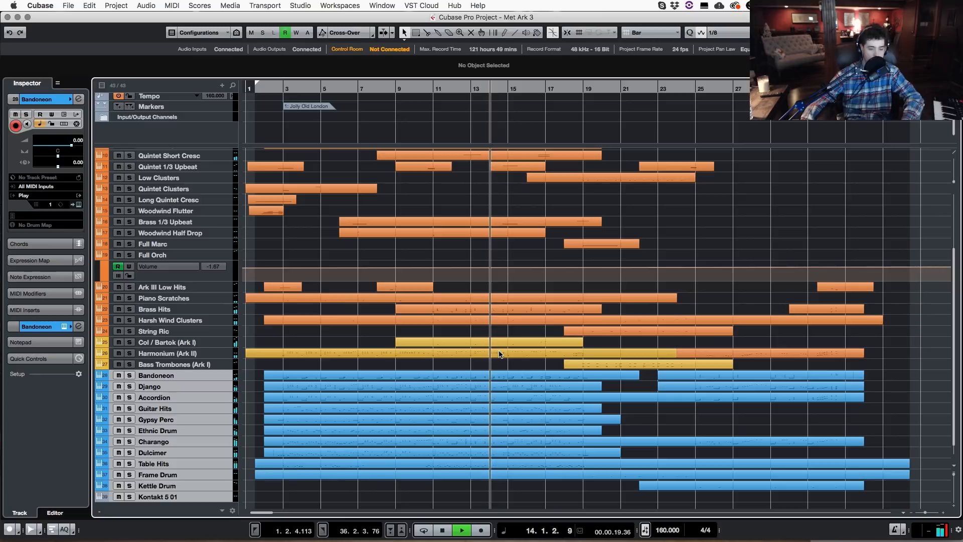
key(space)
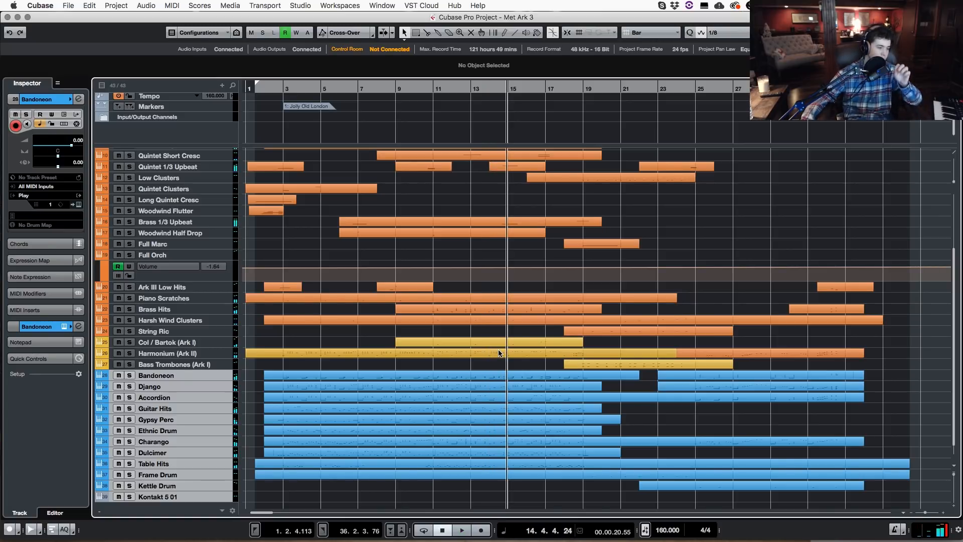